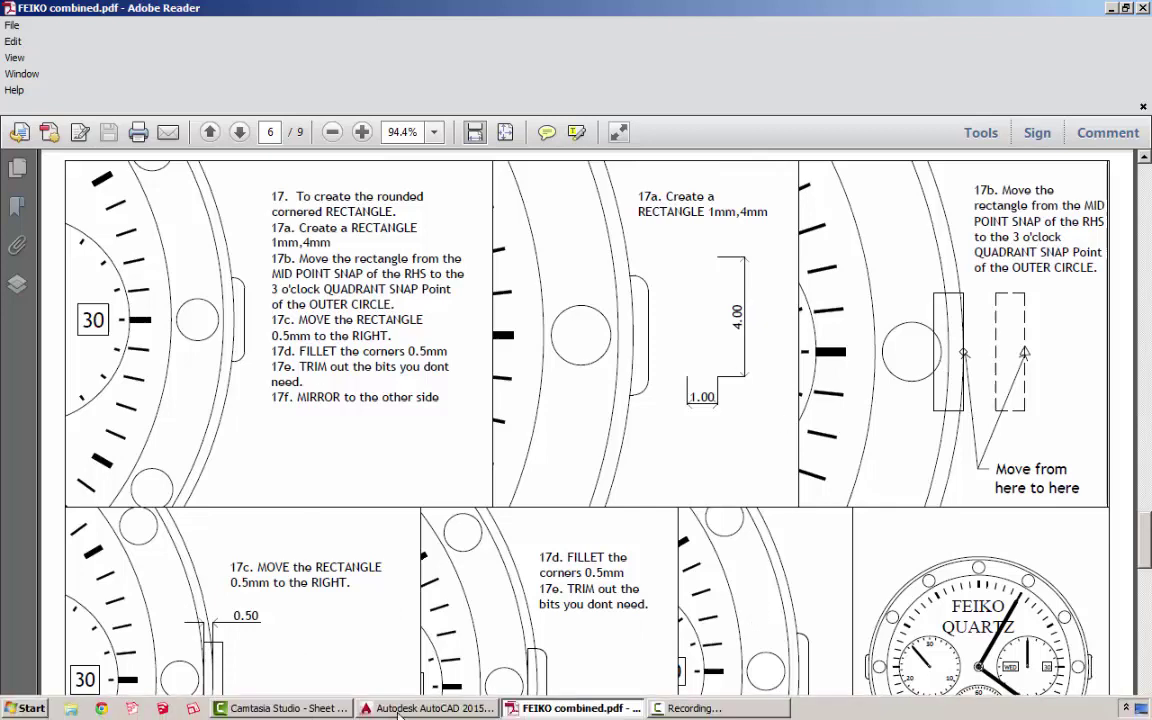
Draw a 1 by 4 rectangle (@1,4) to the right of the watch
click(430, 715)
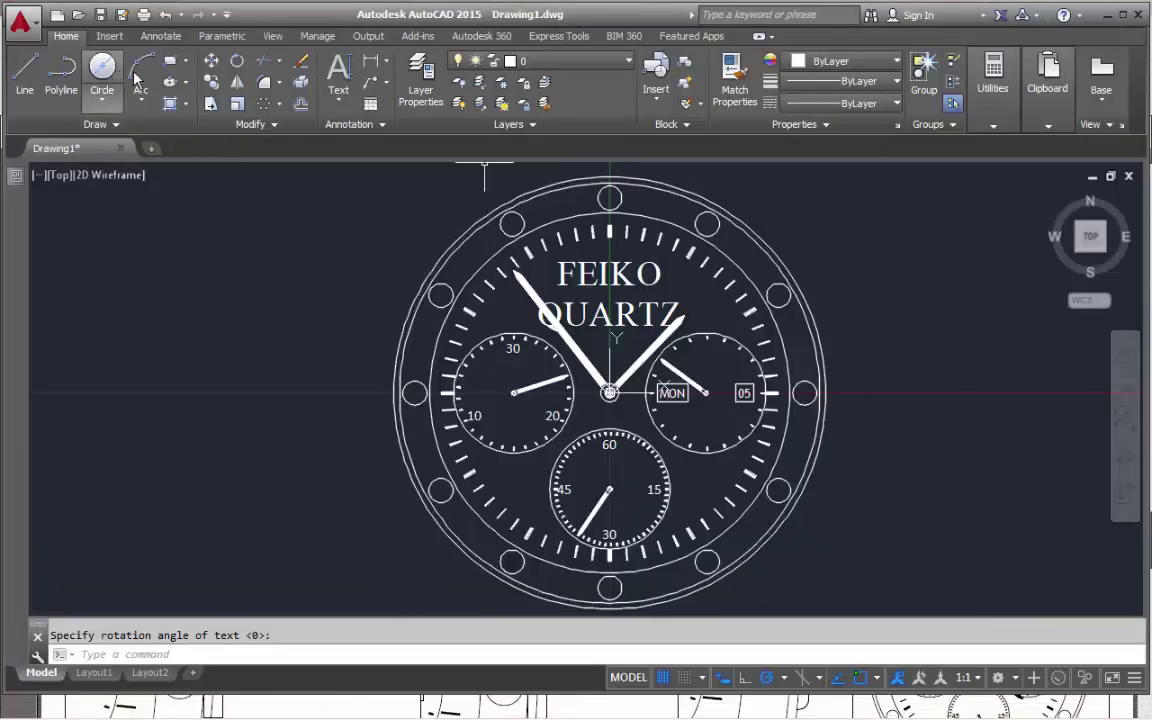
click(170, 61)
click(876, 307)
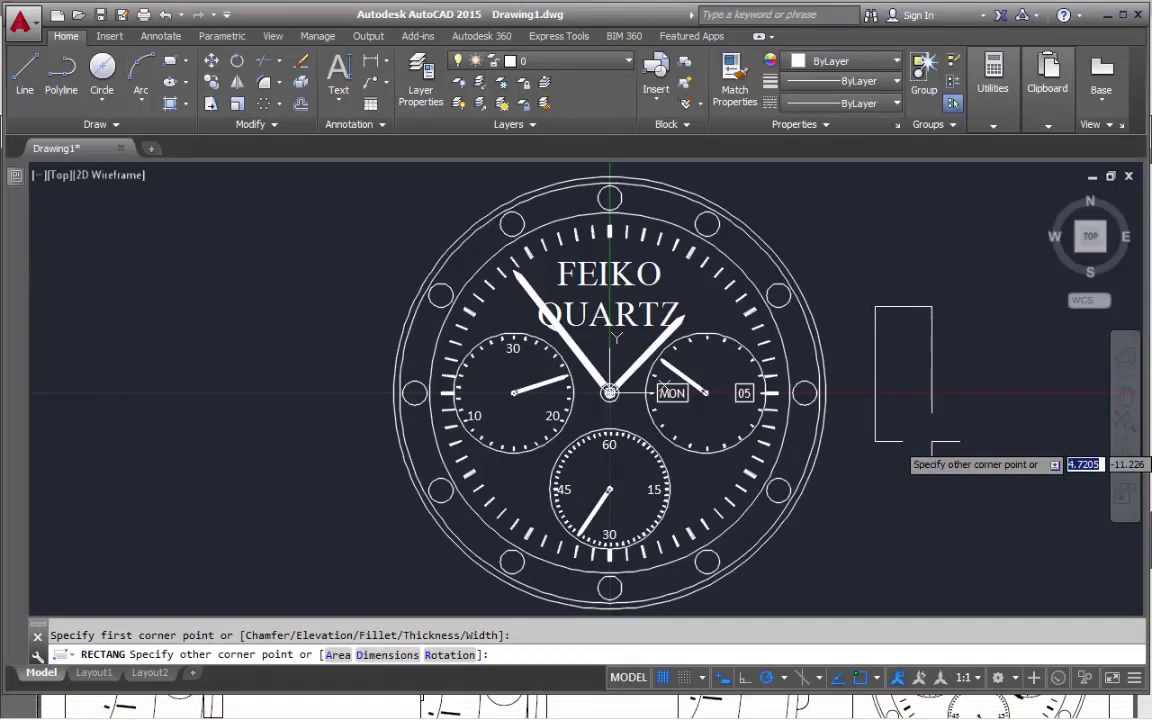
text(@1,4)
key(Return)
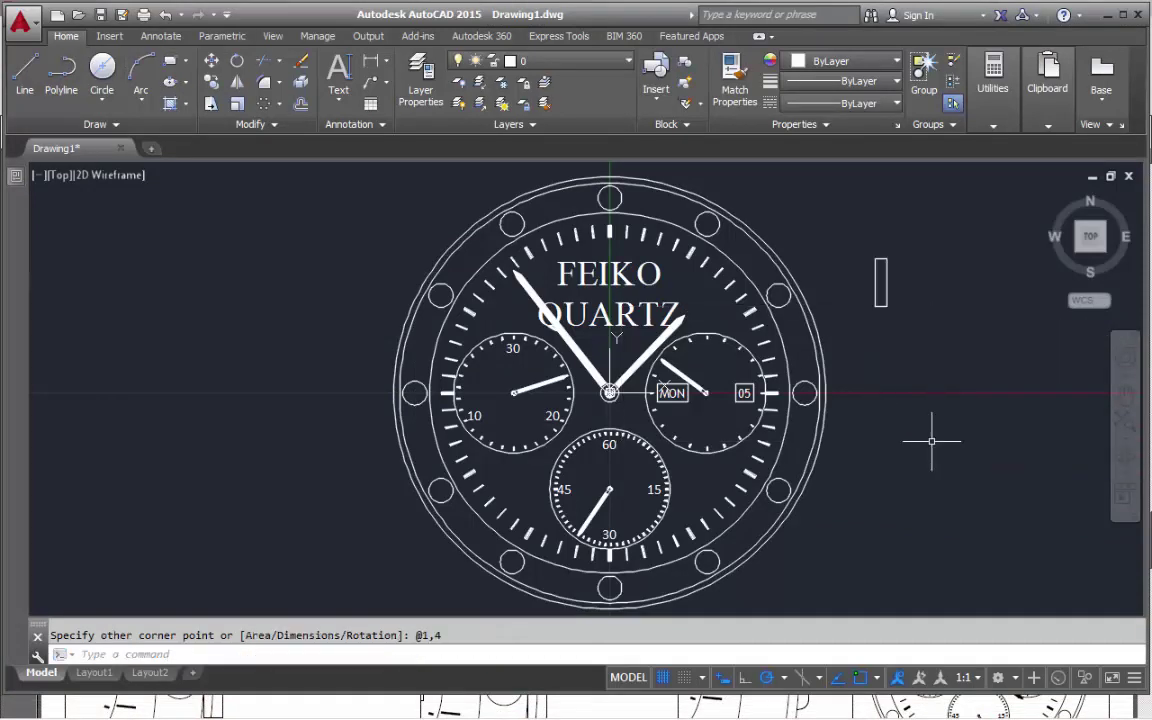
Begin moving the rectangle from its edge midpoint, then cancel the unfinished move
click(878, 282)
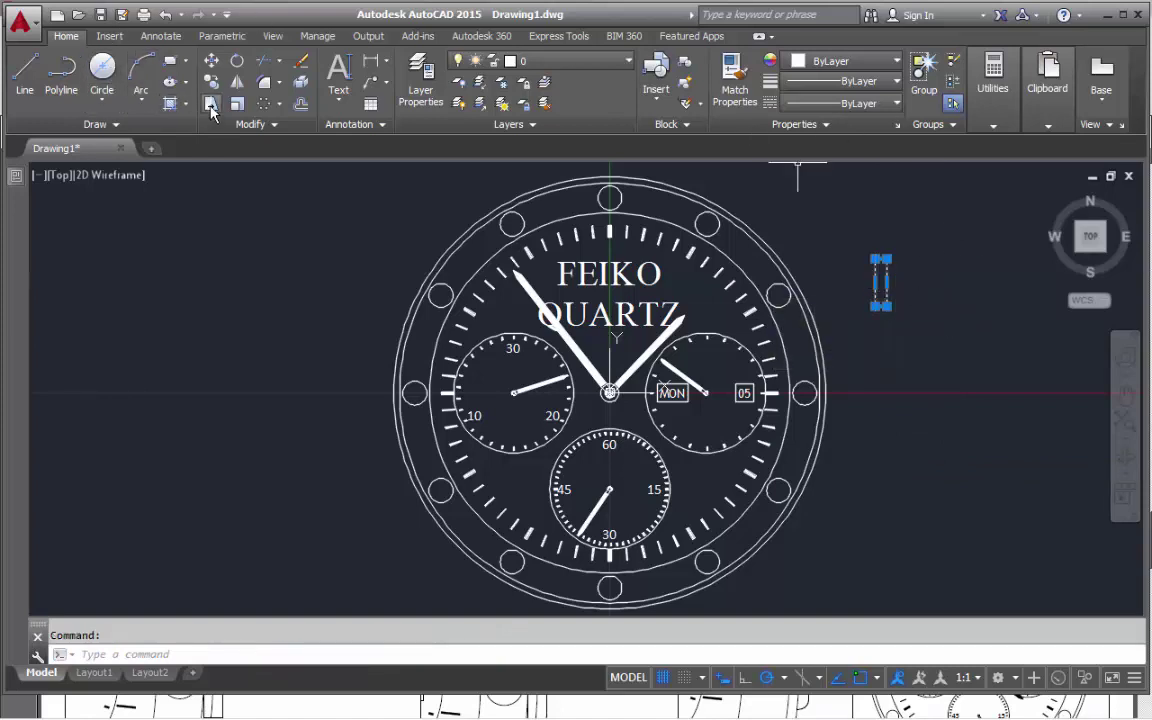
click(212, 63)
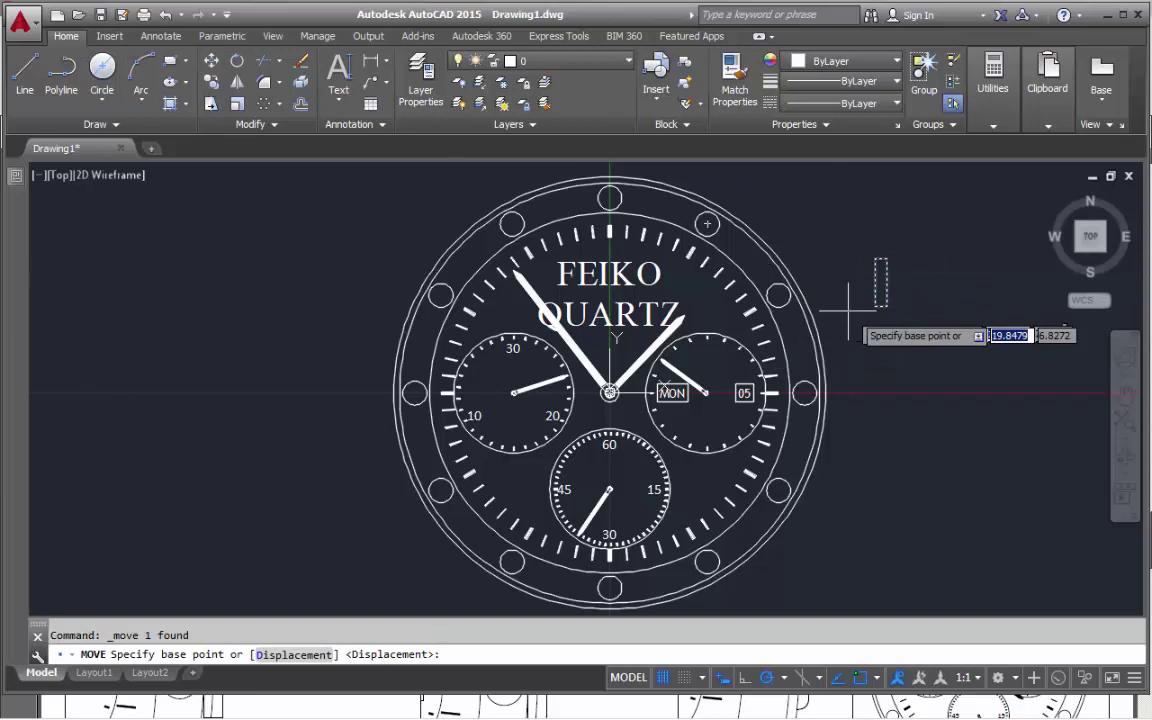
click(876, 284)
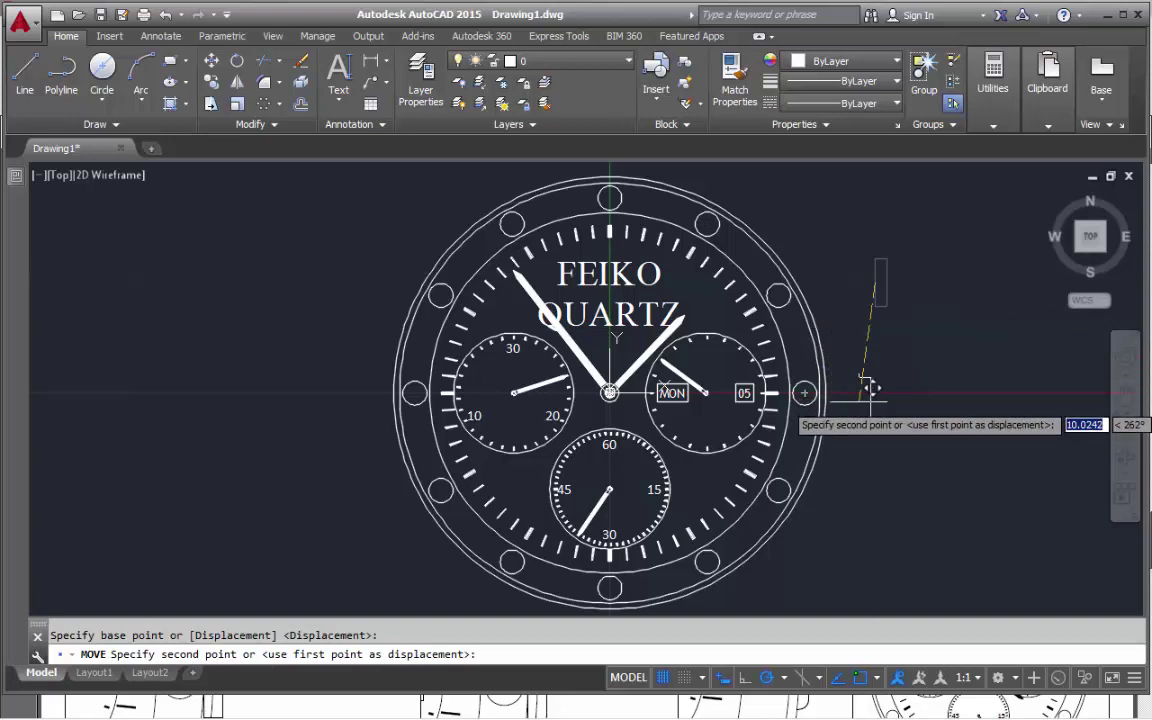
click(877, 679)
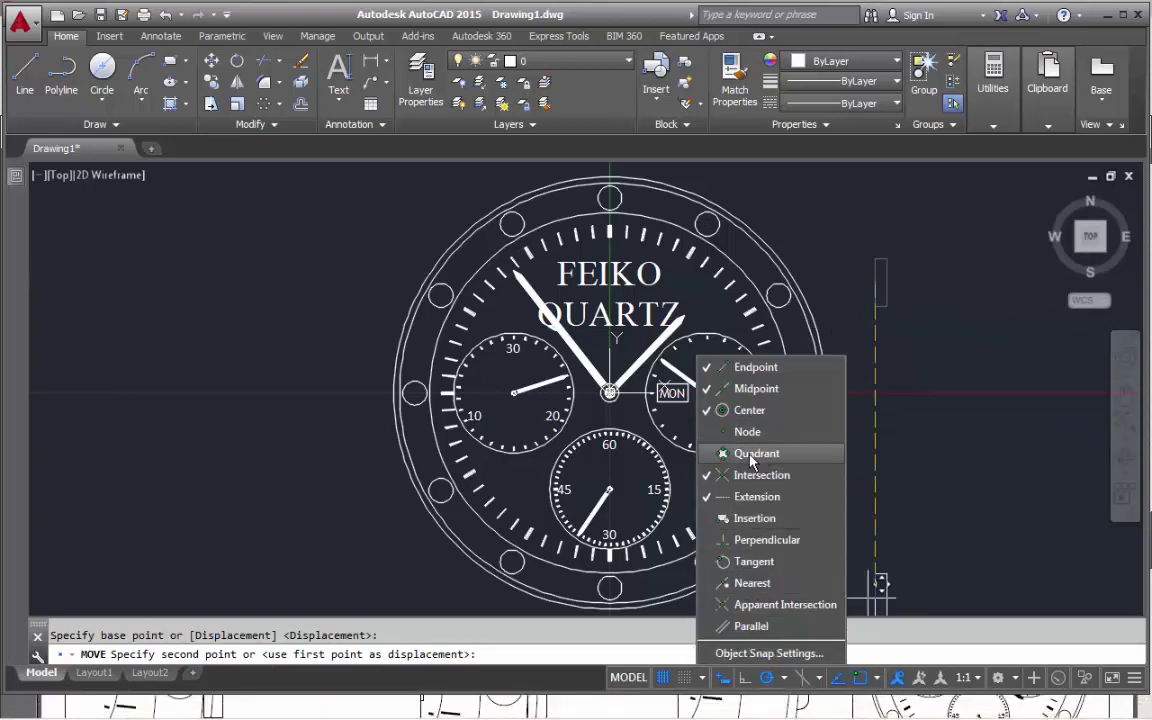
key(Escape)
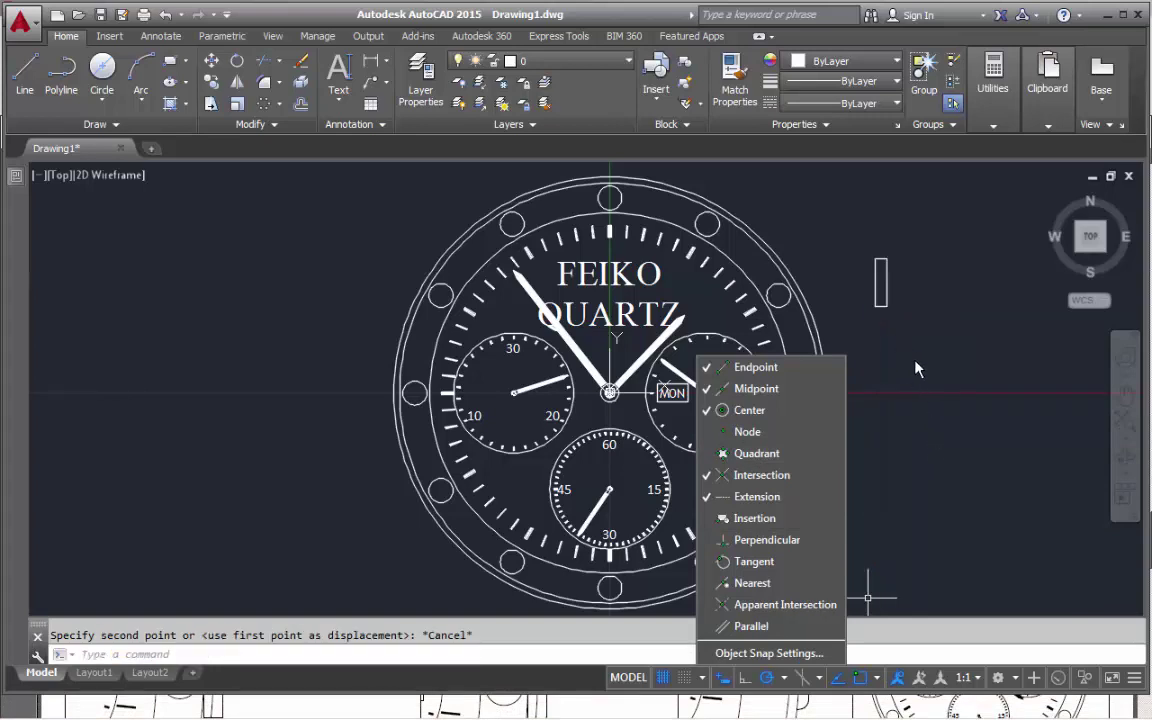
Move the rectangle's edge midpoint onto the outer circle's 3 o'clock quadrant
click(918, 321)
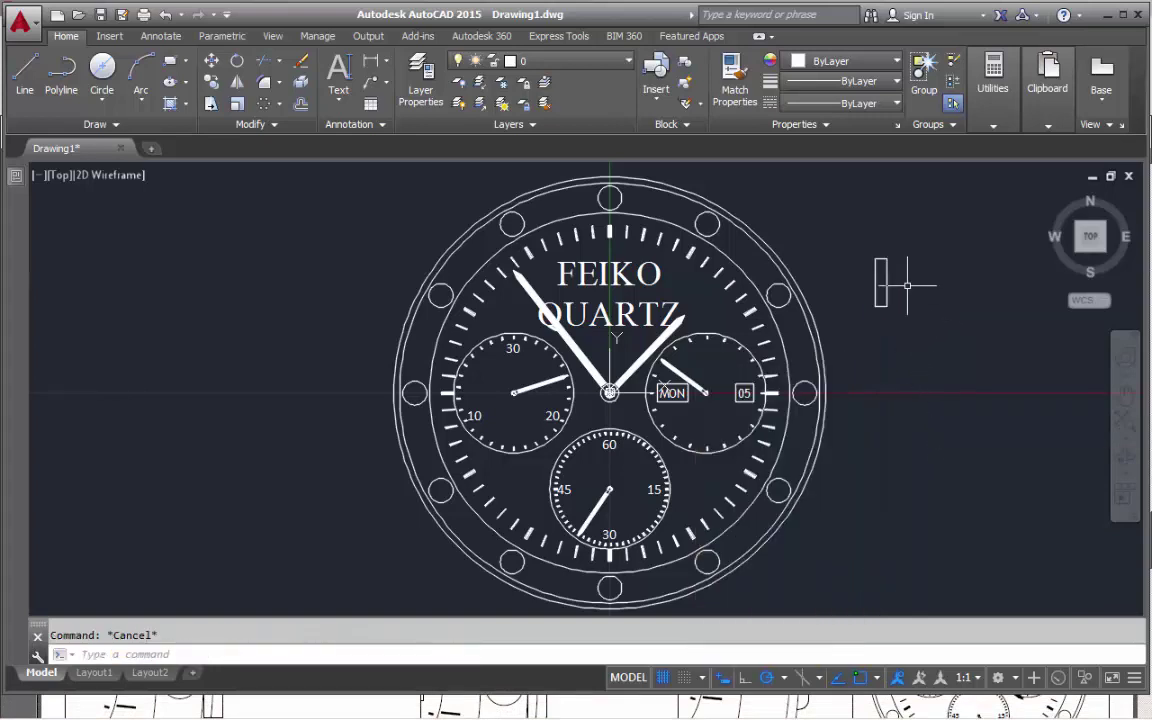
click(887, 290)
click(873, 271)
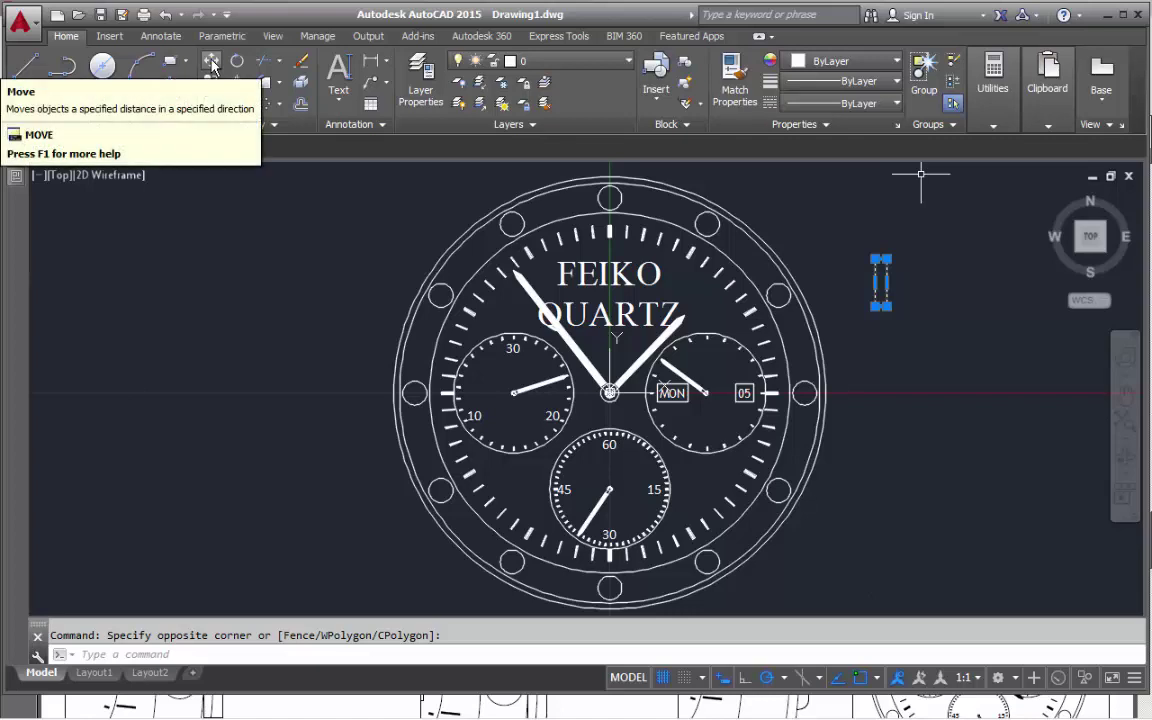
click(212, 66)
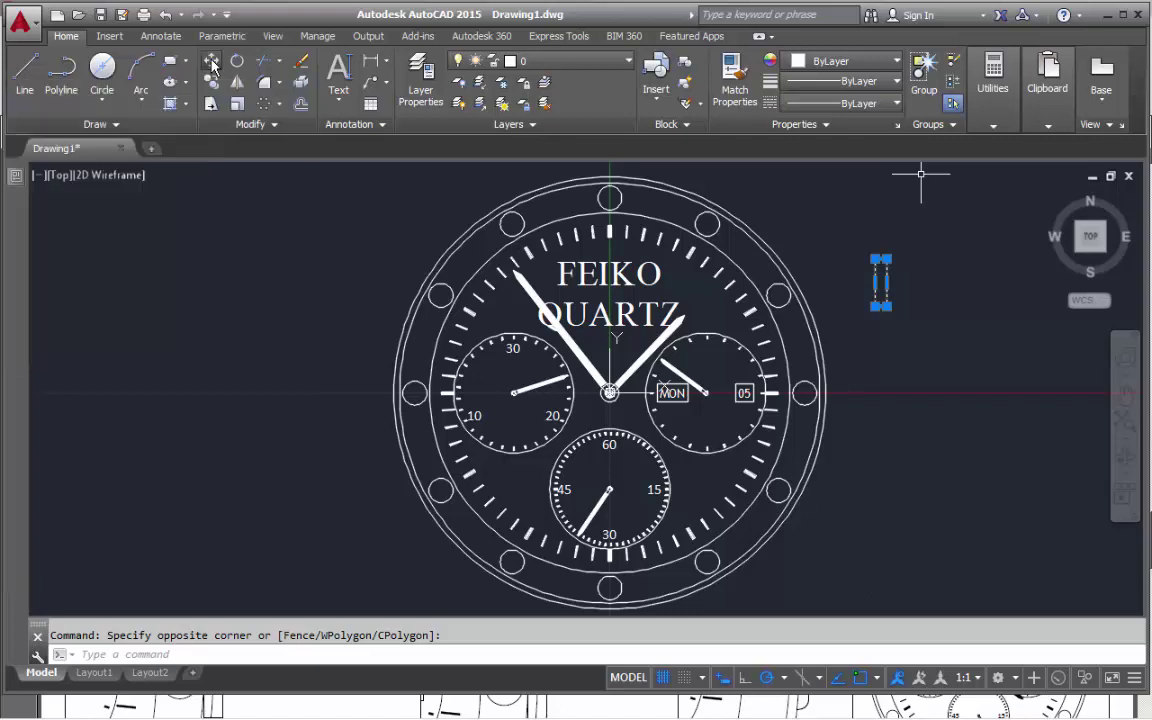
click(875, 282)
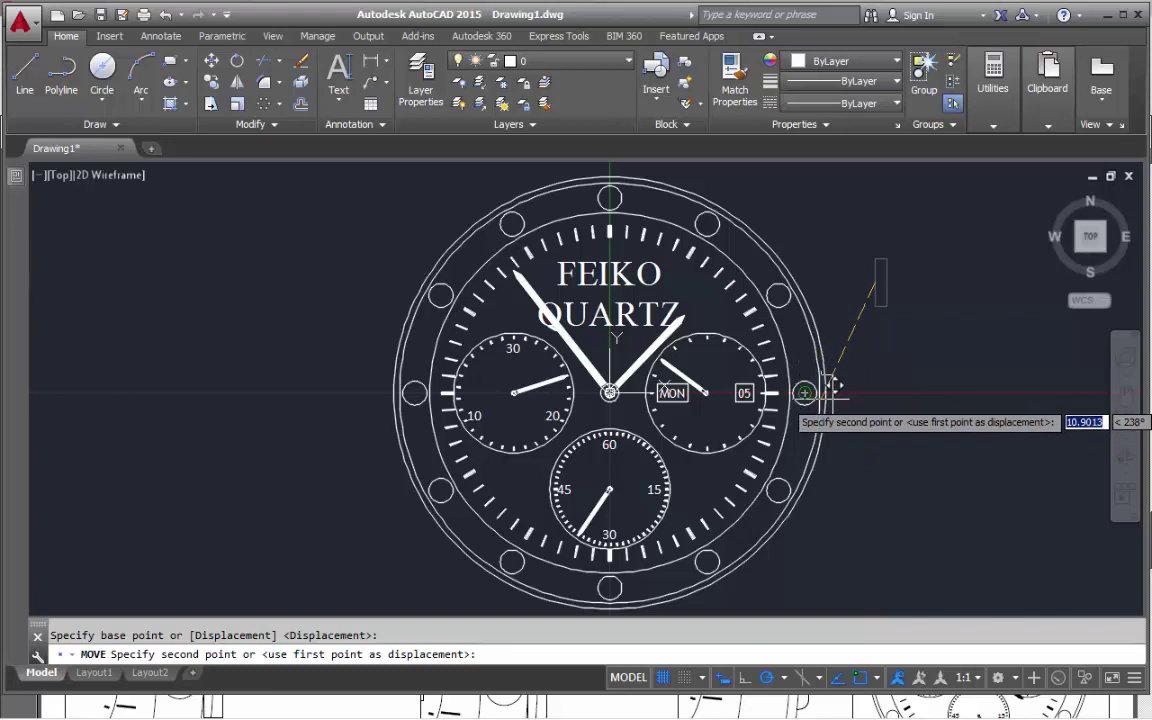
shift+right_click(897, 400)
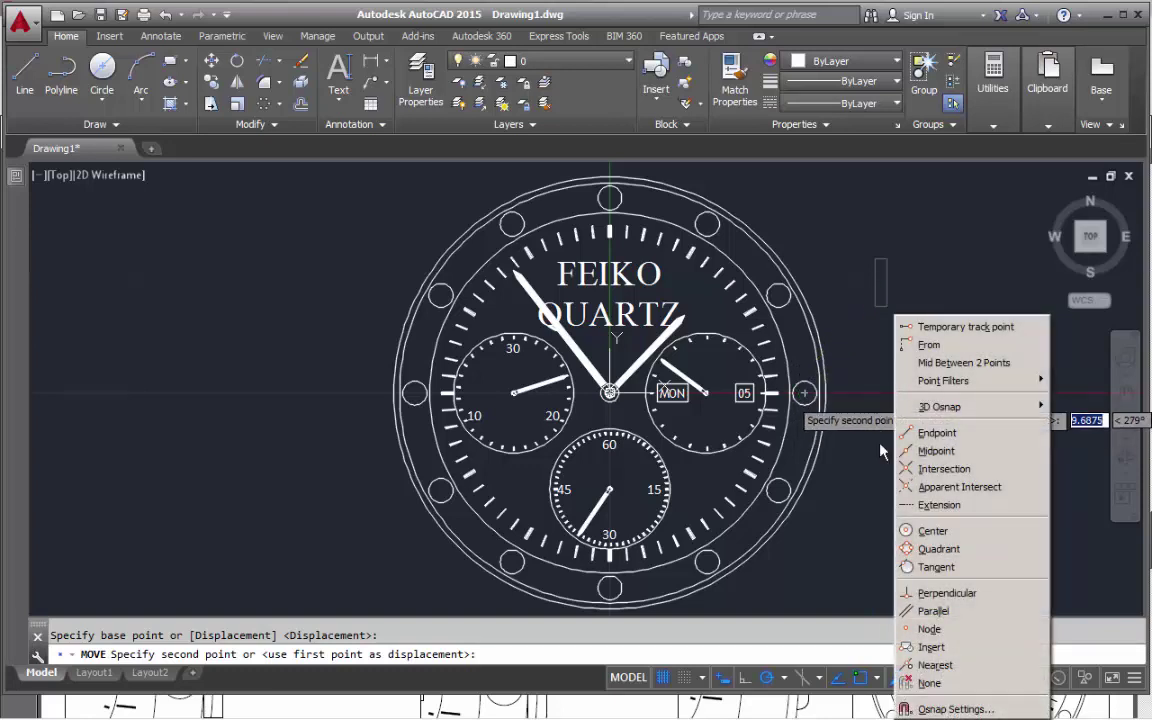
click(938, 549)
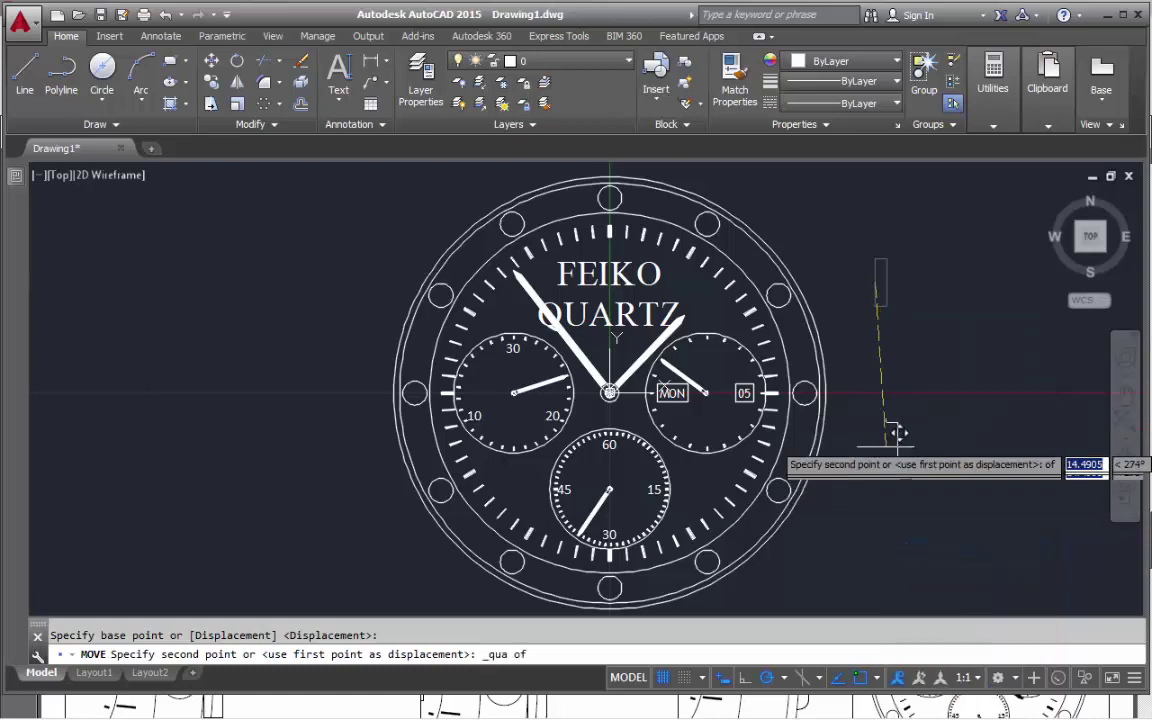
scroll(833, 385, up, 5)
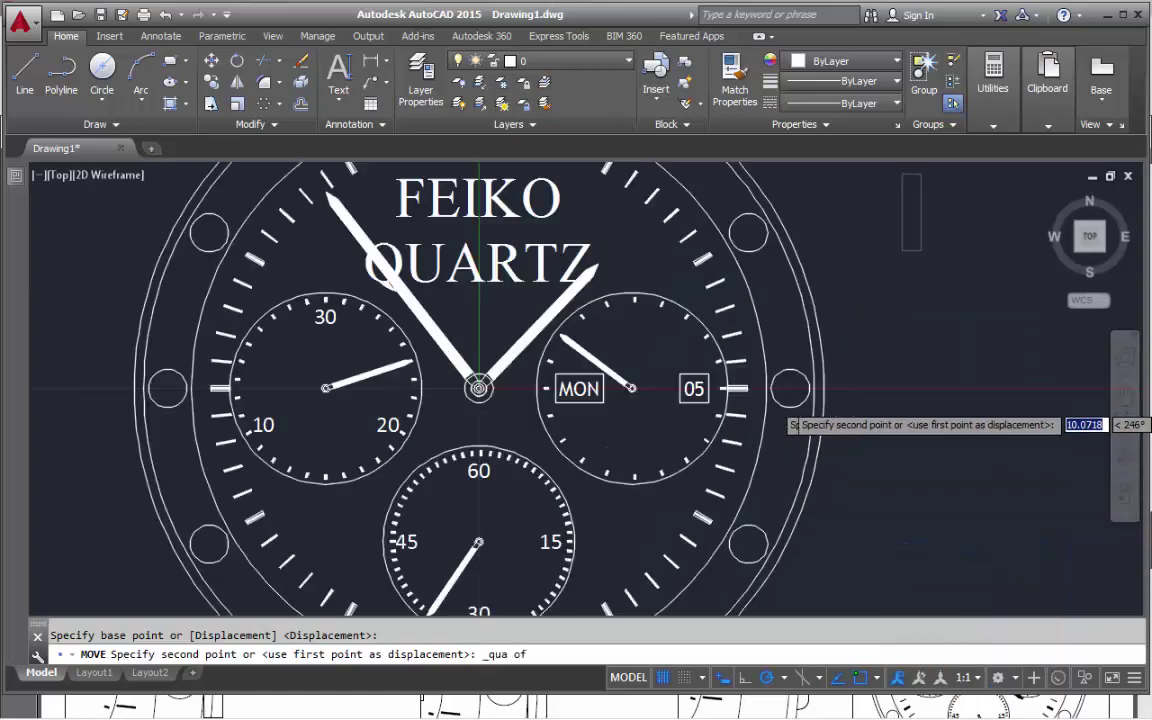
click(813, 349)
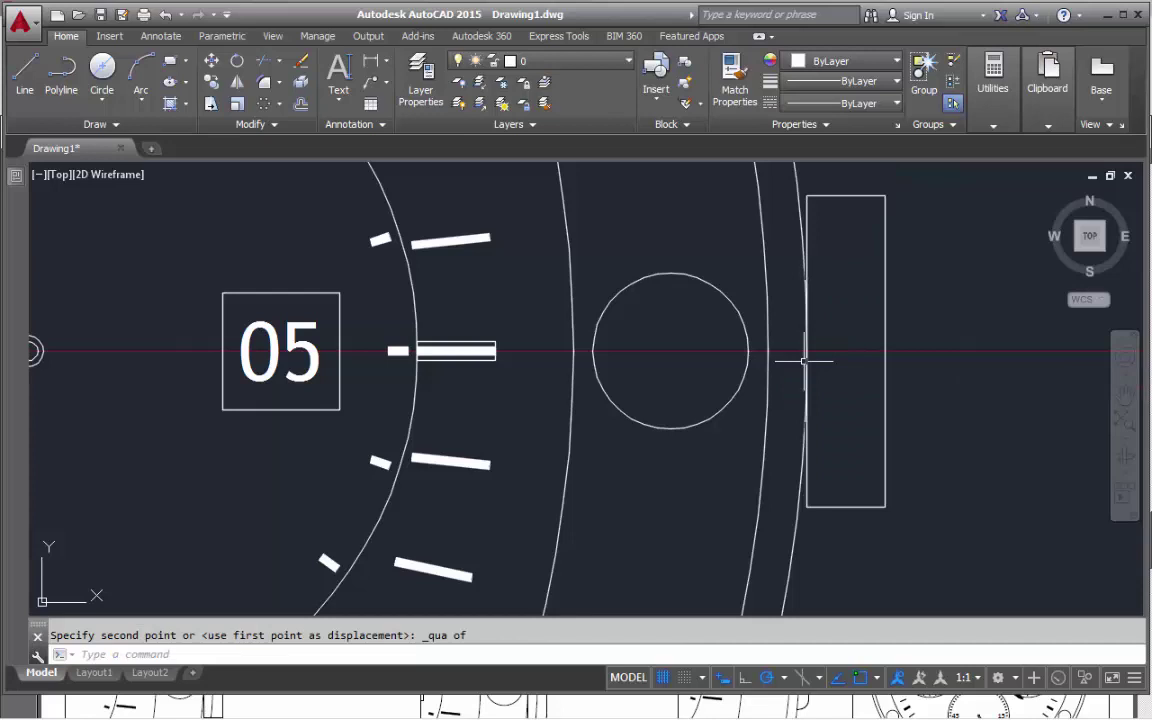
Move the crown rectangle 0.5 units left so it overlaps the outer case edge
click(884, 280)
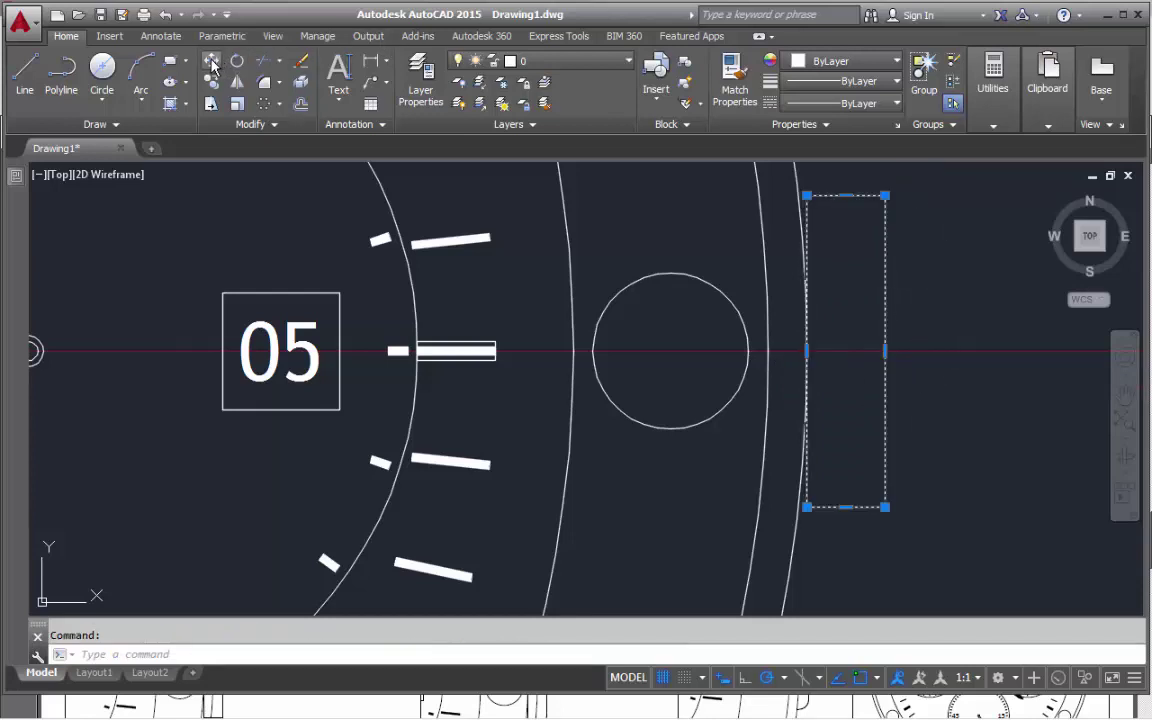
click(212, 61)
click(1030, 272)
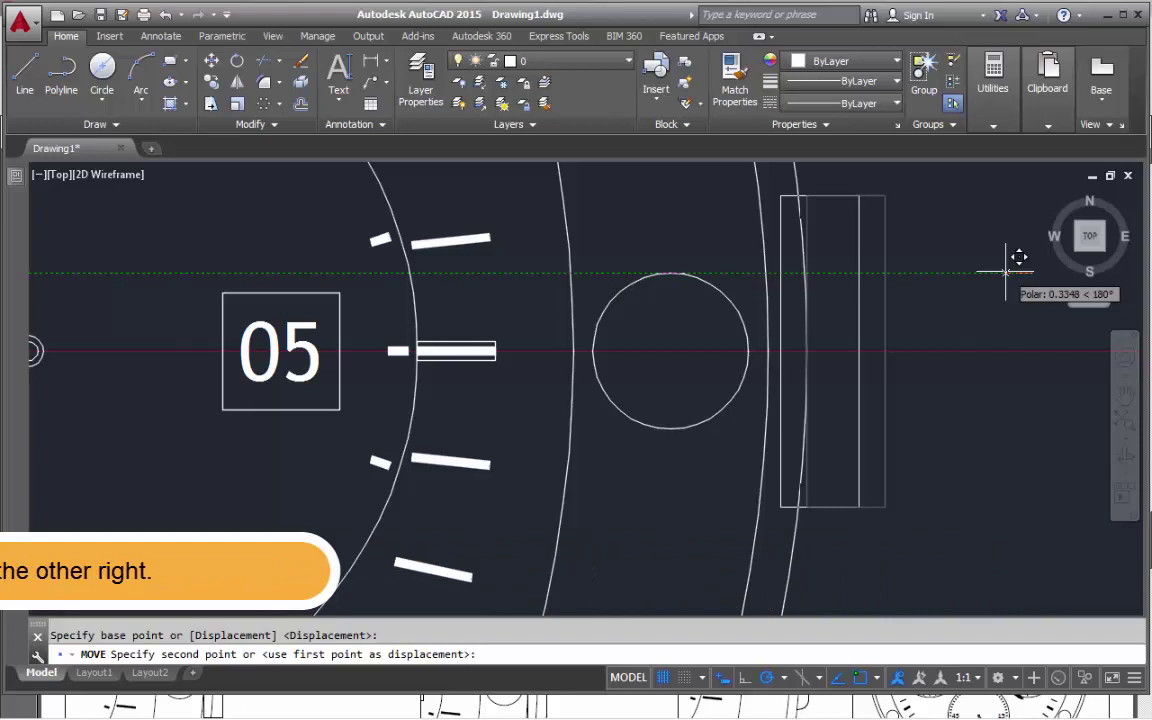
text(.5)
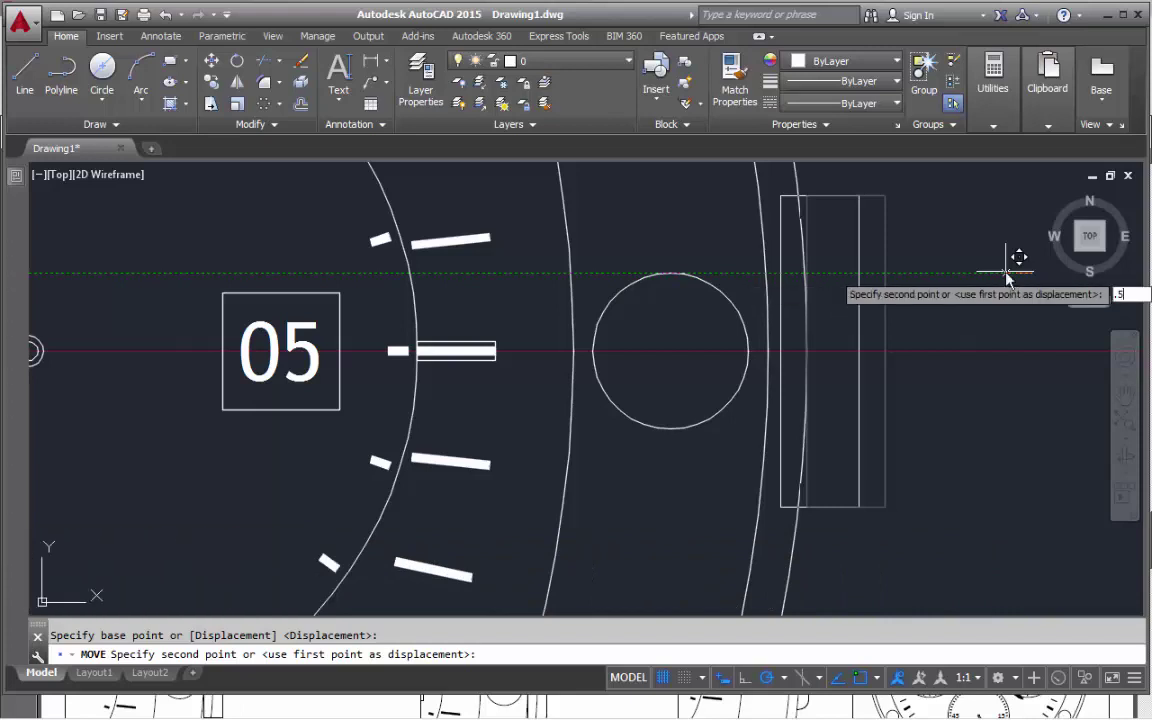
key(Return)
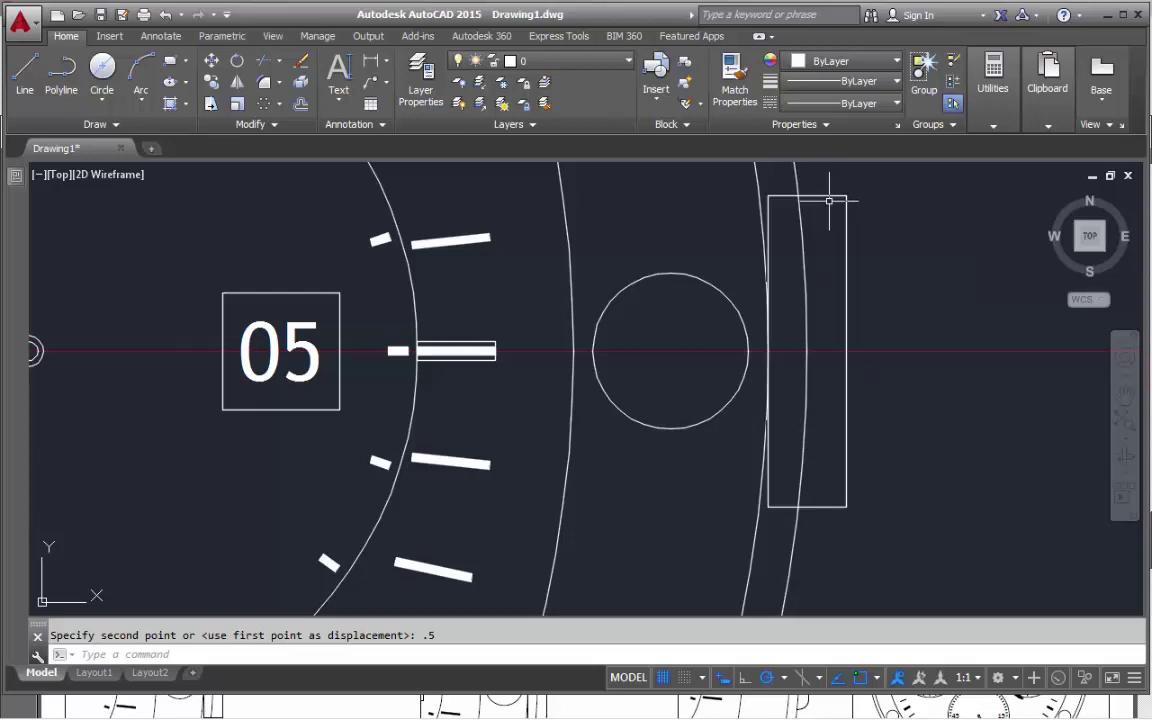
Start Fillet from the Modify panel flyout and choose its Radius option
click(281, 86)
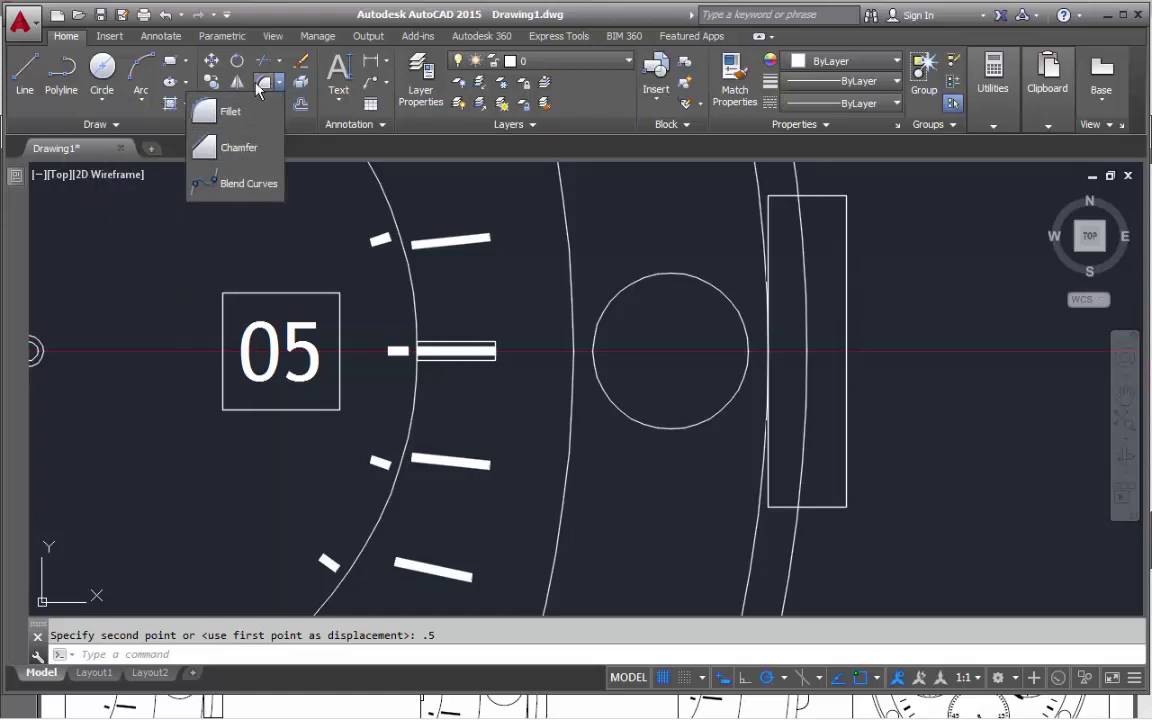
click(203, 111)
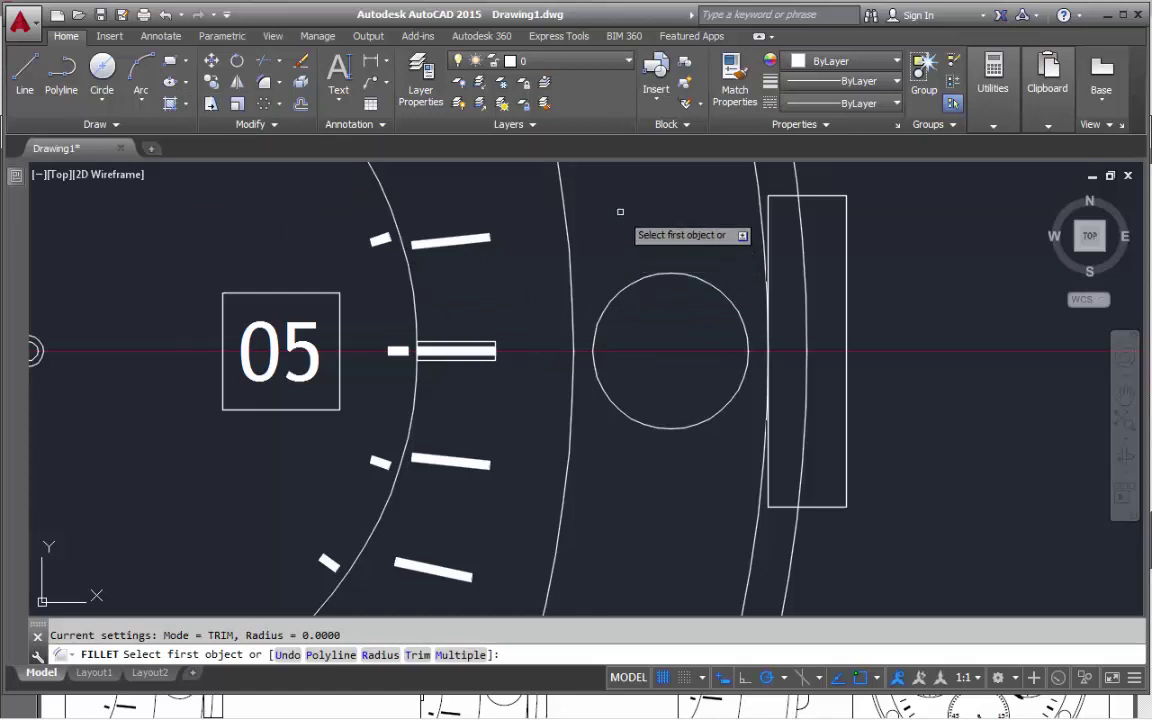
key(Down)
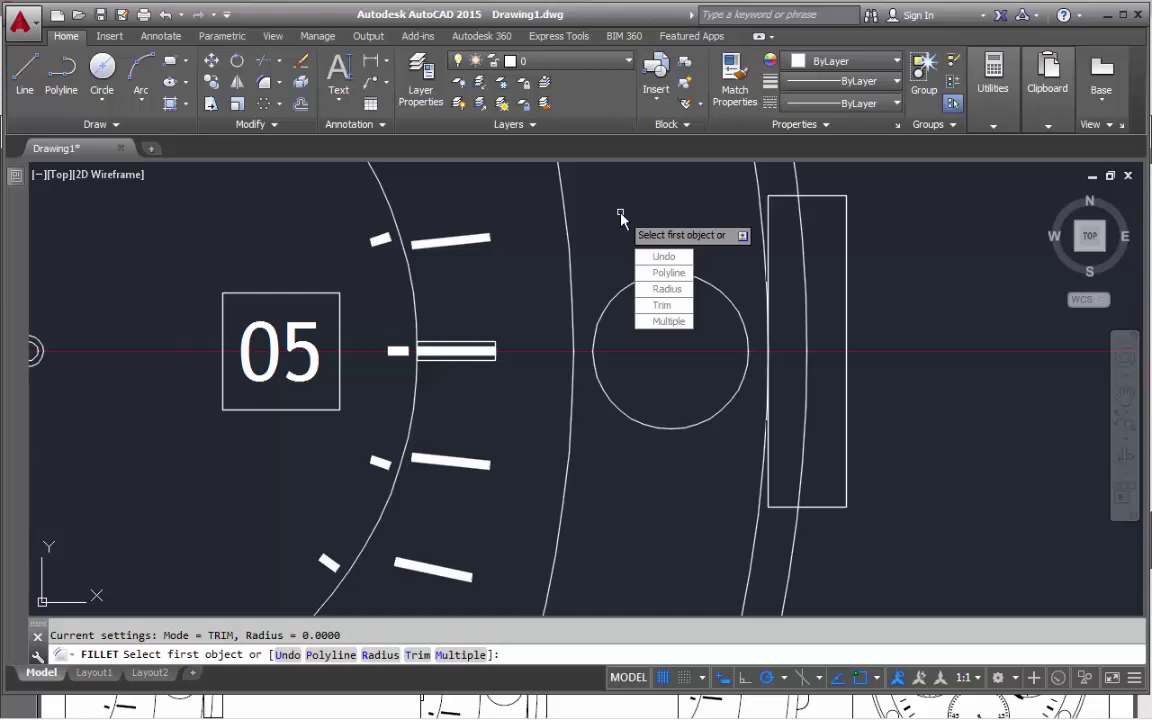
key(Escape)
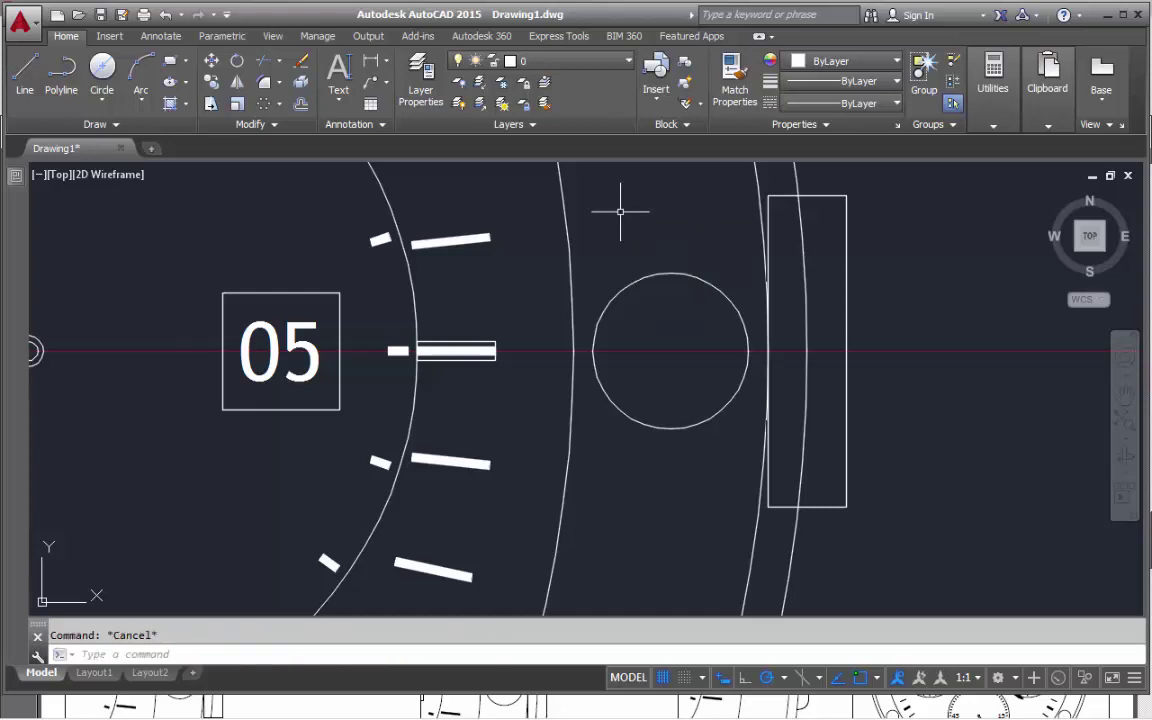
click(262, 88)
right_click(682, 216)
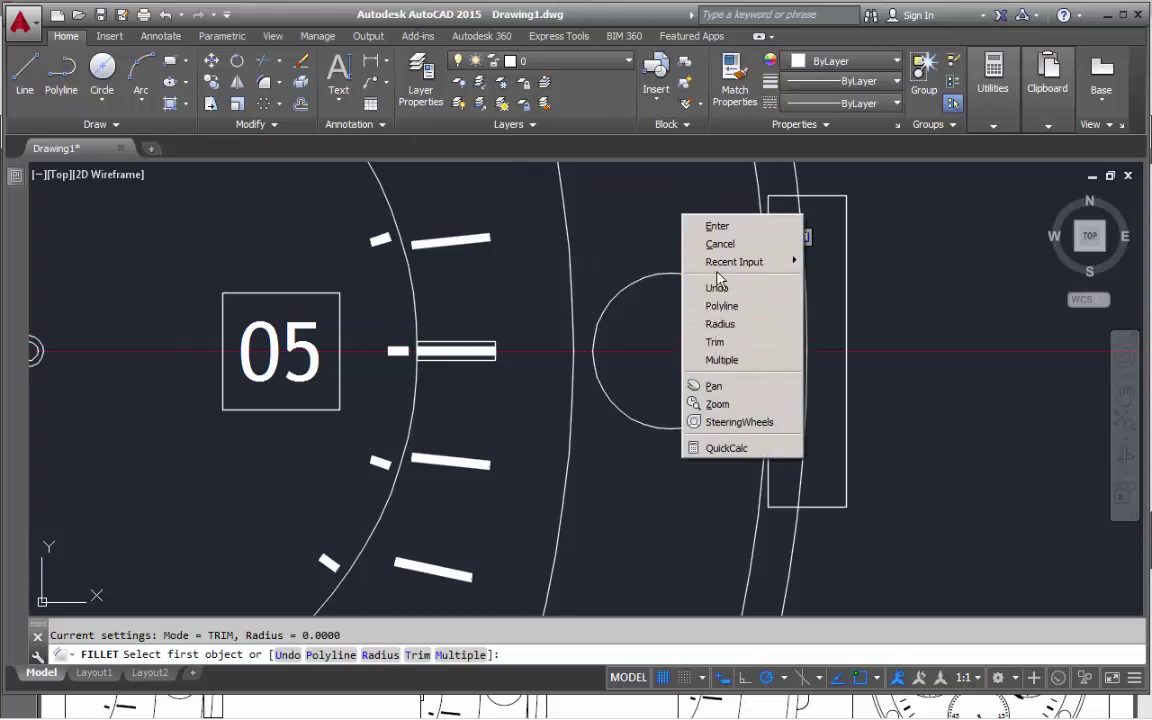
click(720, 325)
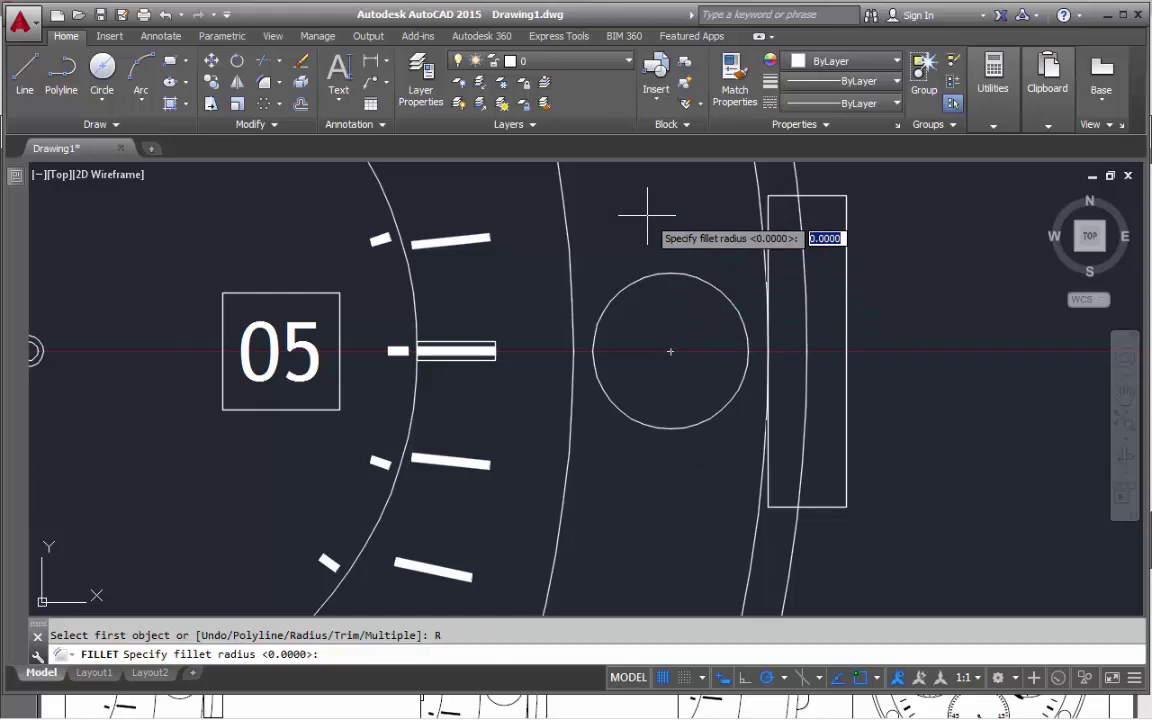
Set the fillet radius to 0.5 and round the rectangle's top-right corner
text(.5)
key(Return)
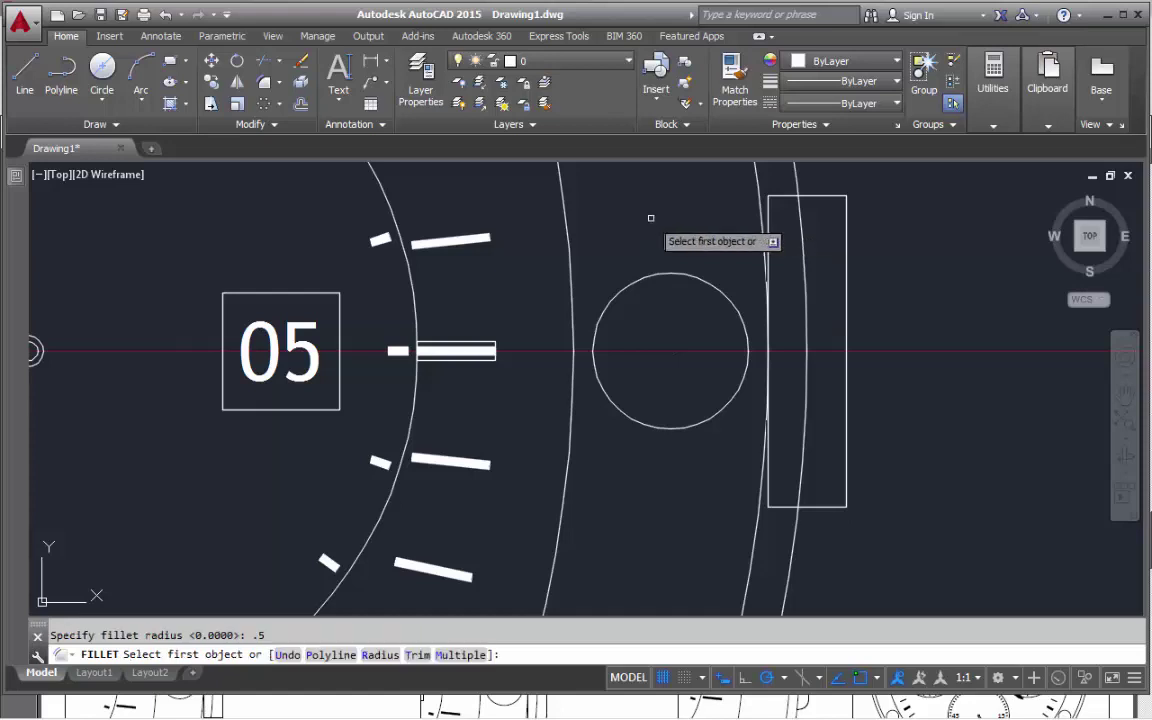
click(816, 196)
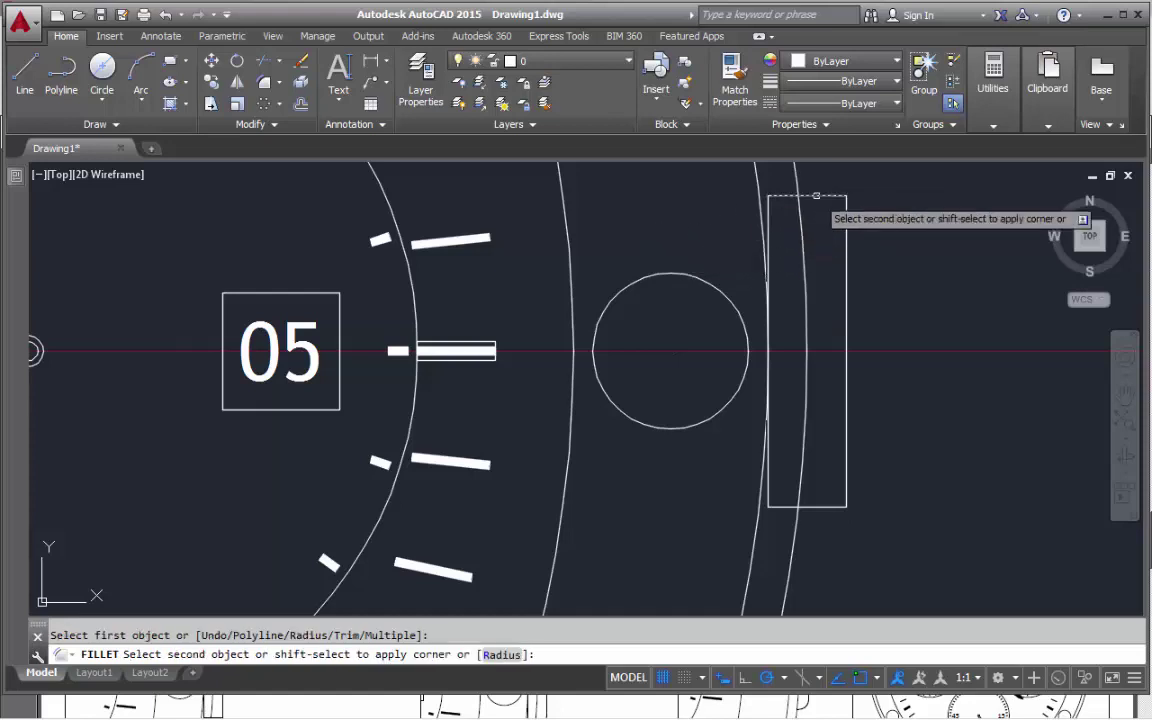
click(846, 248)
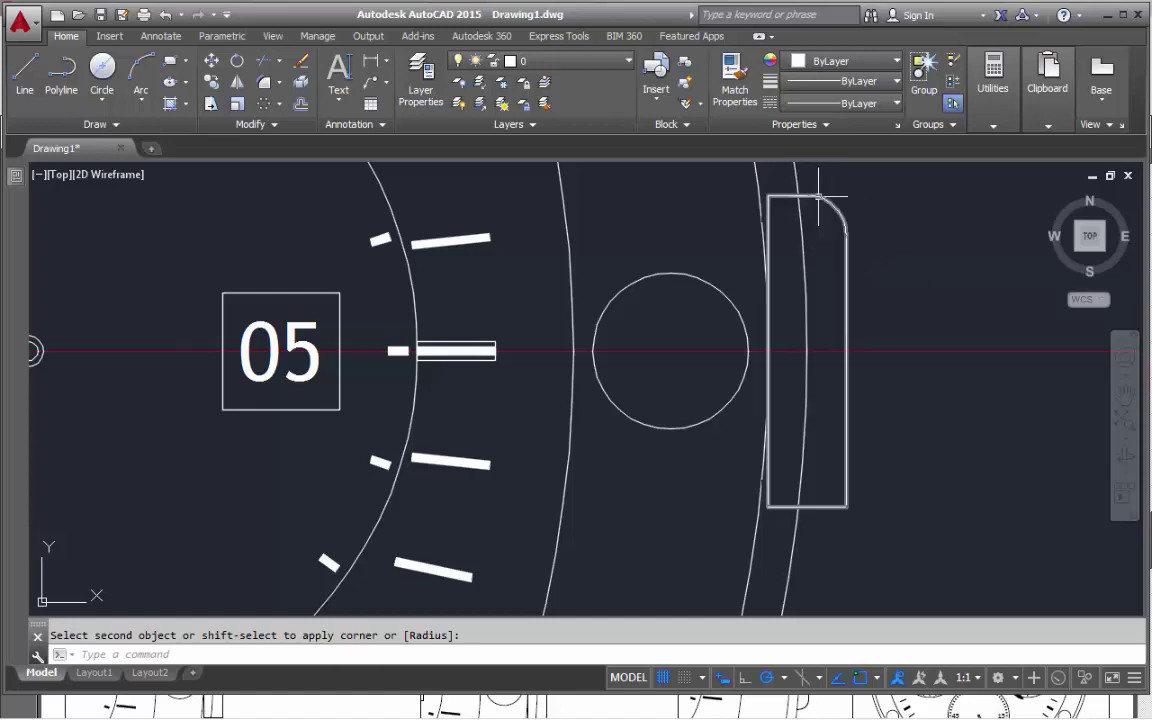
Repeat the 0.5 fillet on the rectangle's bottom-right corner
click(827, 286)
key(Return)
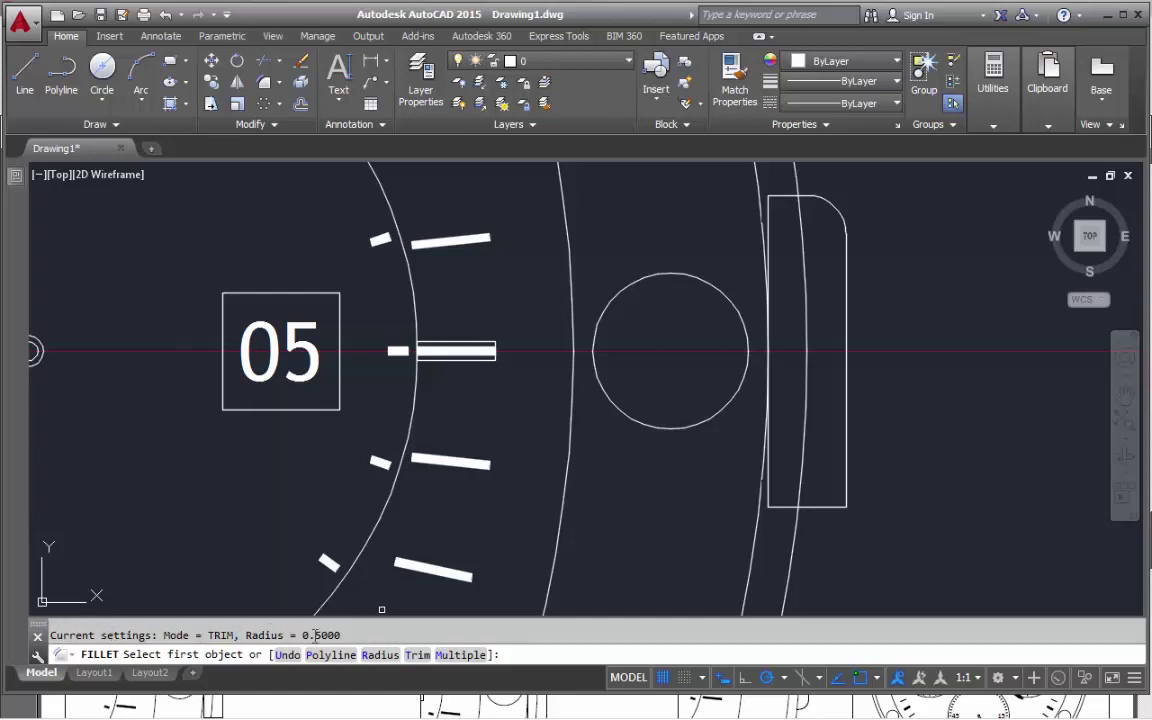
click(845, 470)
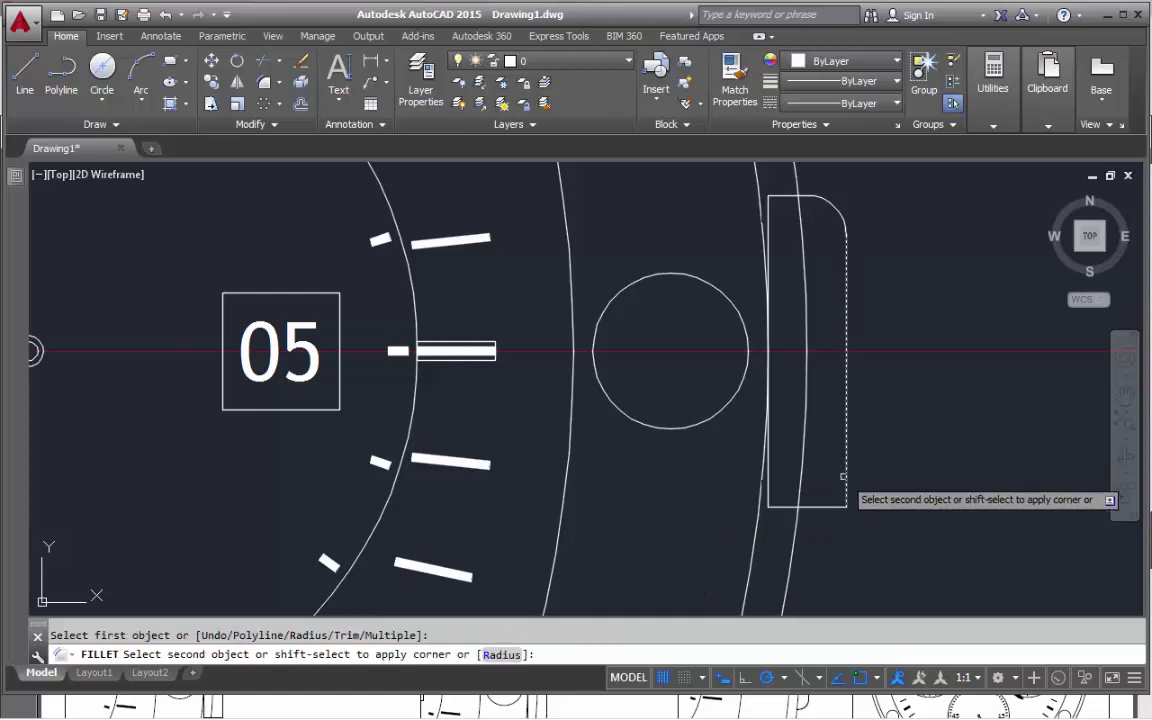
click(813, 507)
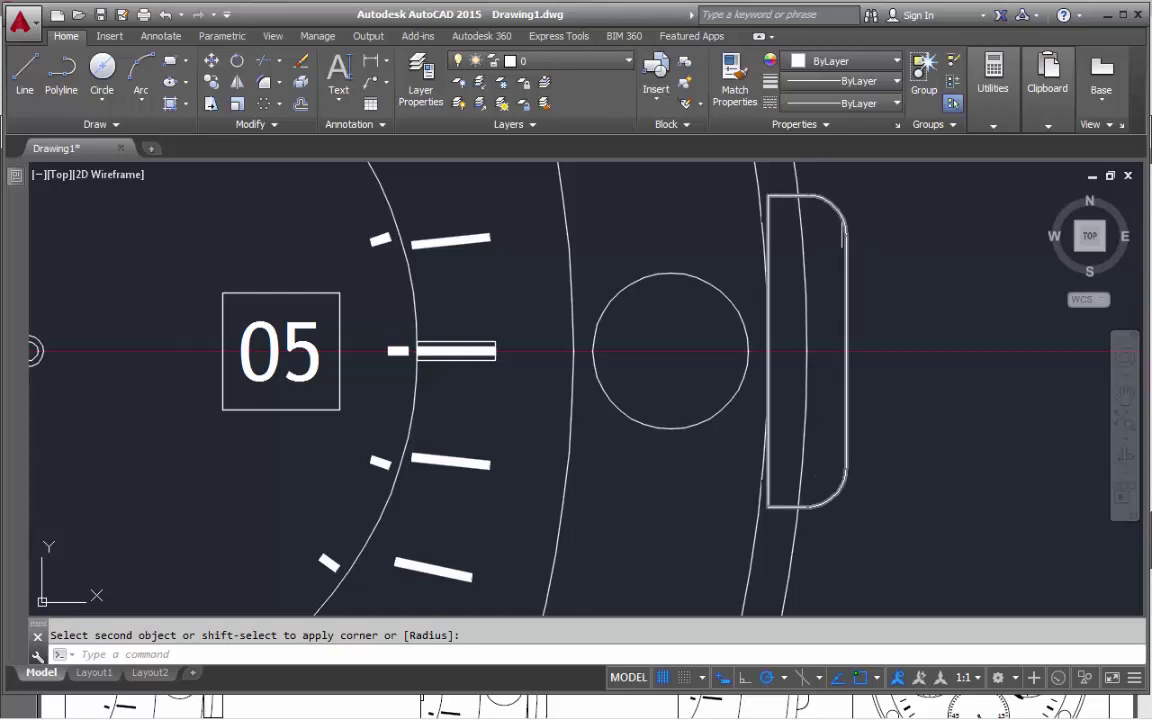
click(805, 196)
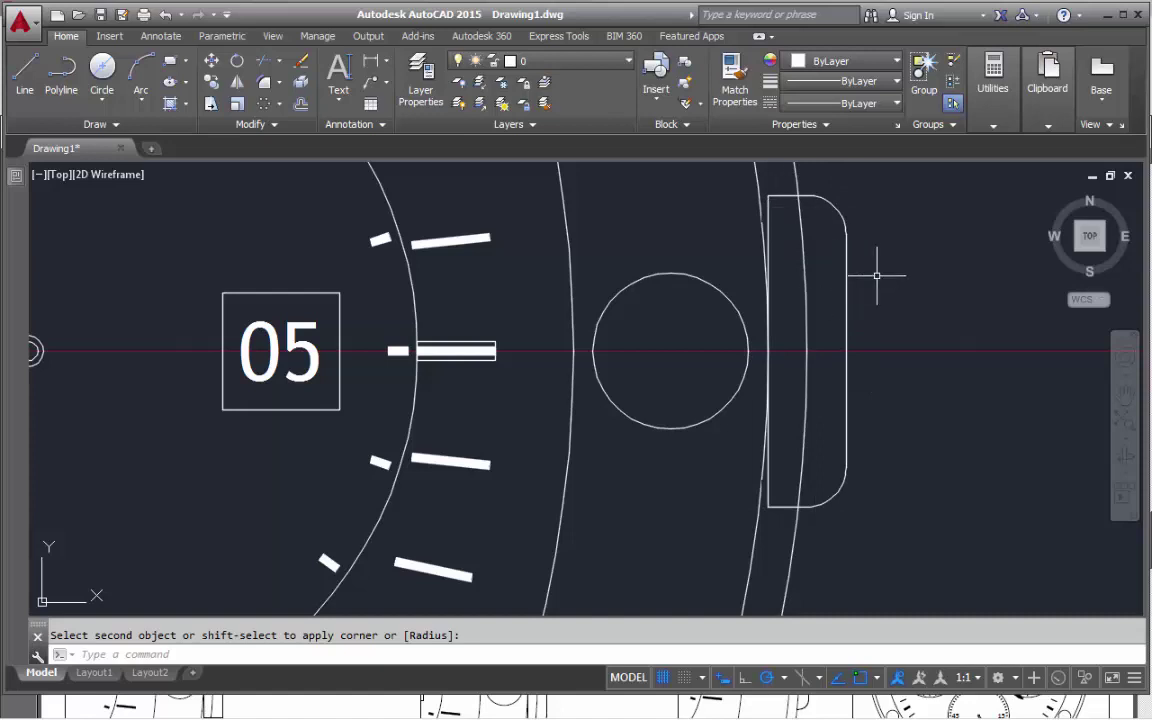
Trim away the crown rectangle's inner segments, undoing one mistaken trim
click(280, 62)
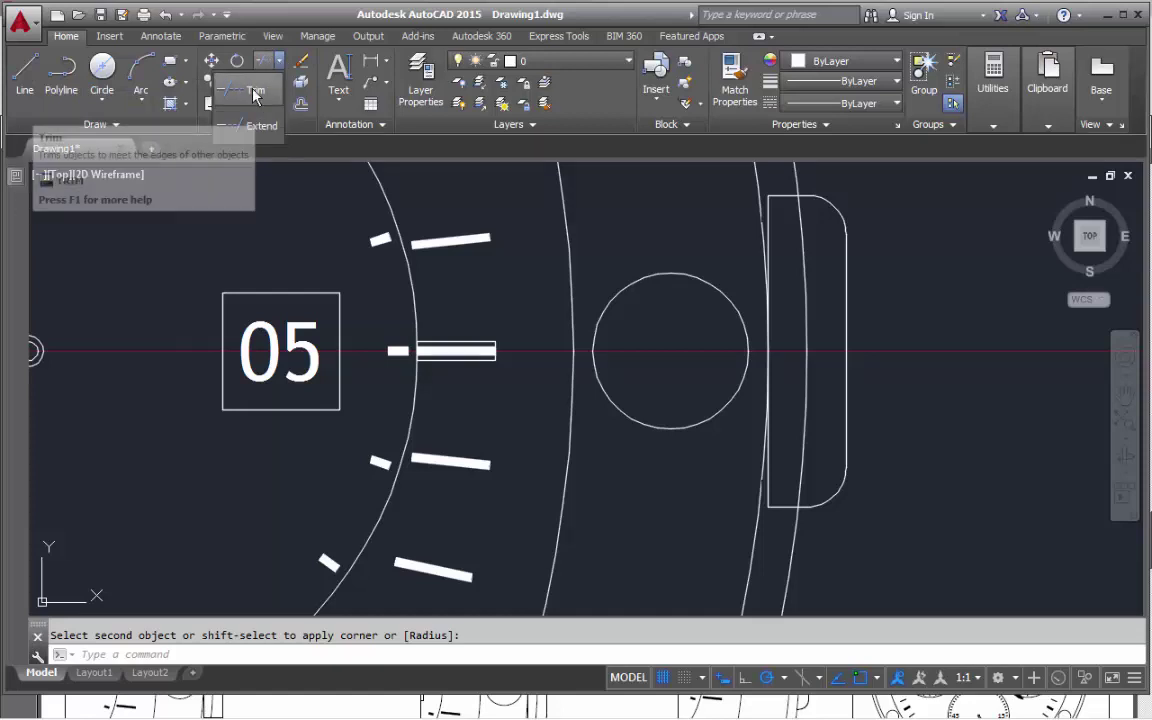
click(244, 93)
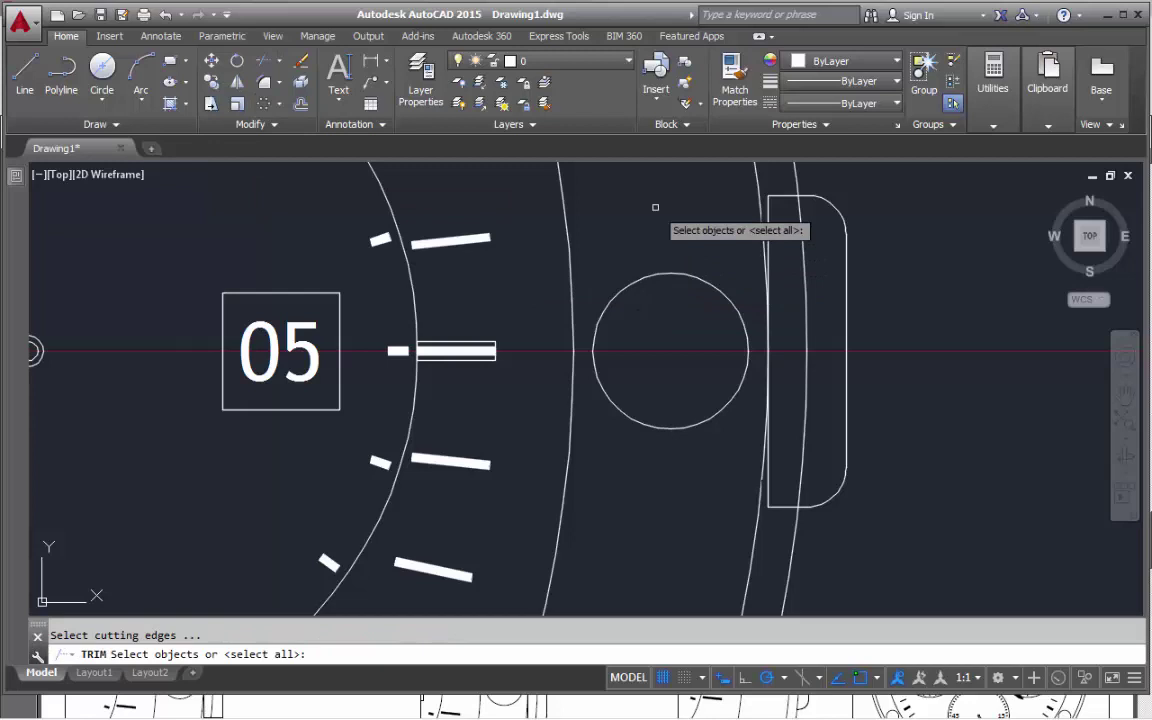
key(Return)
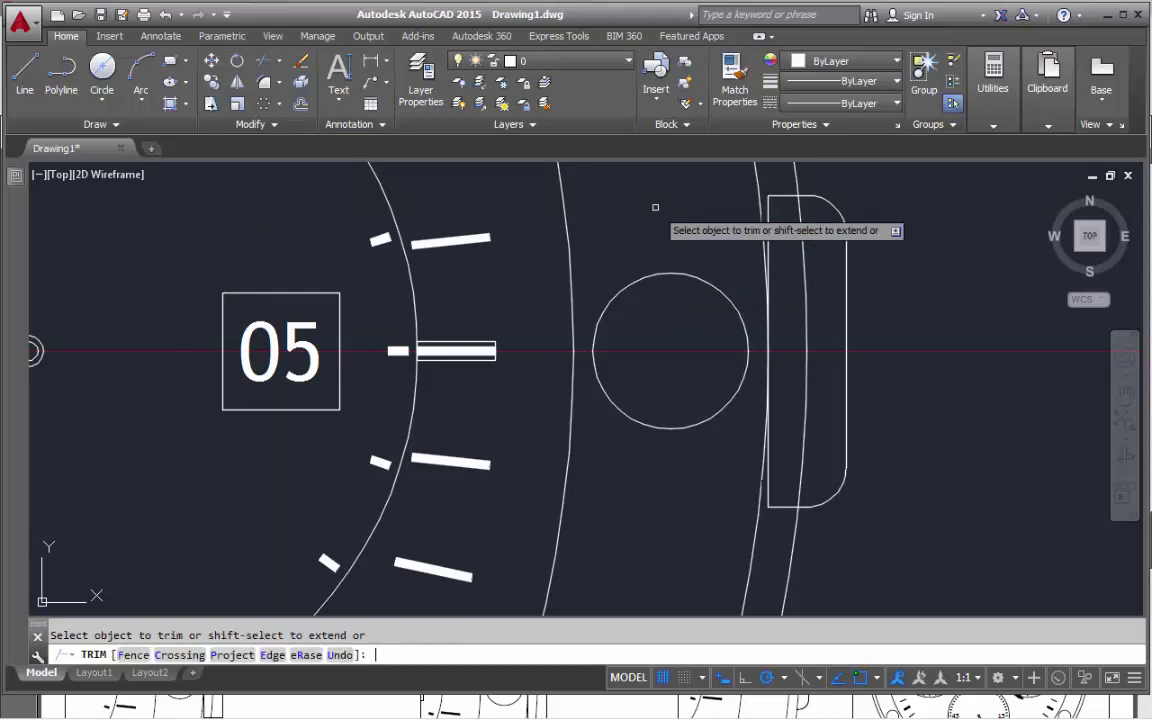
click(780, 196)
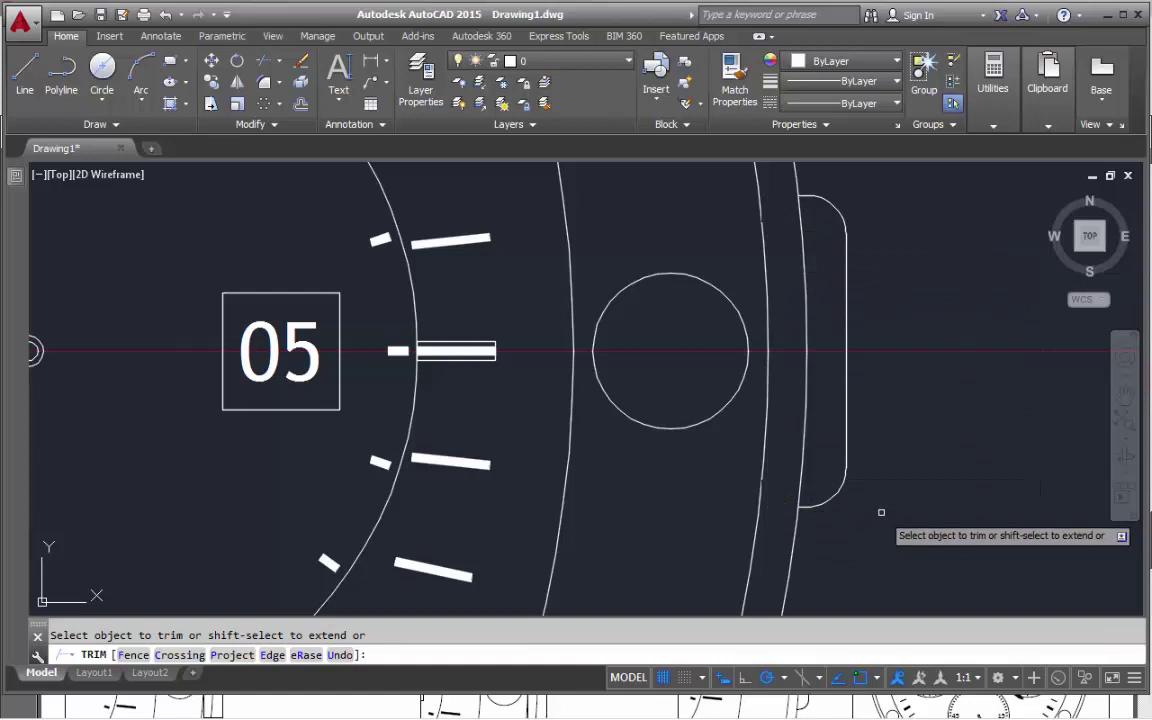
click(767, 260)
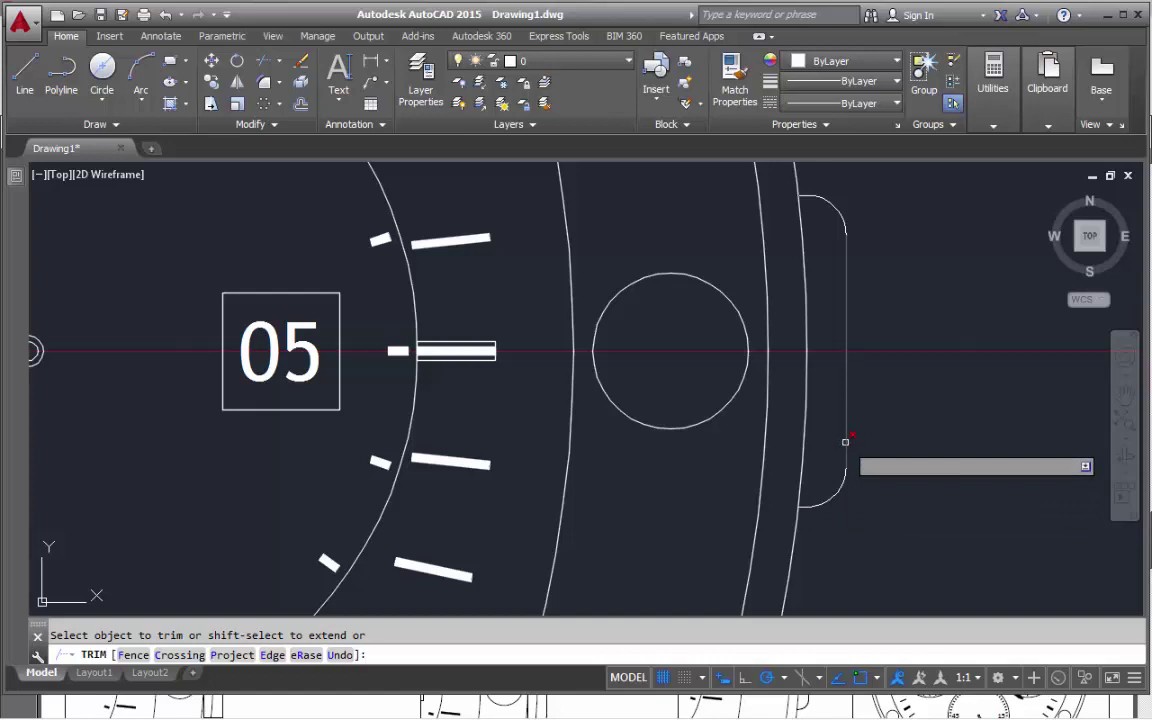
click(840, 488)
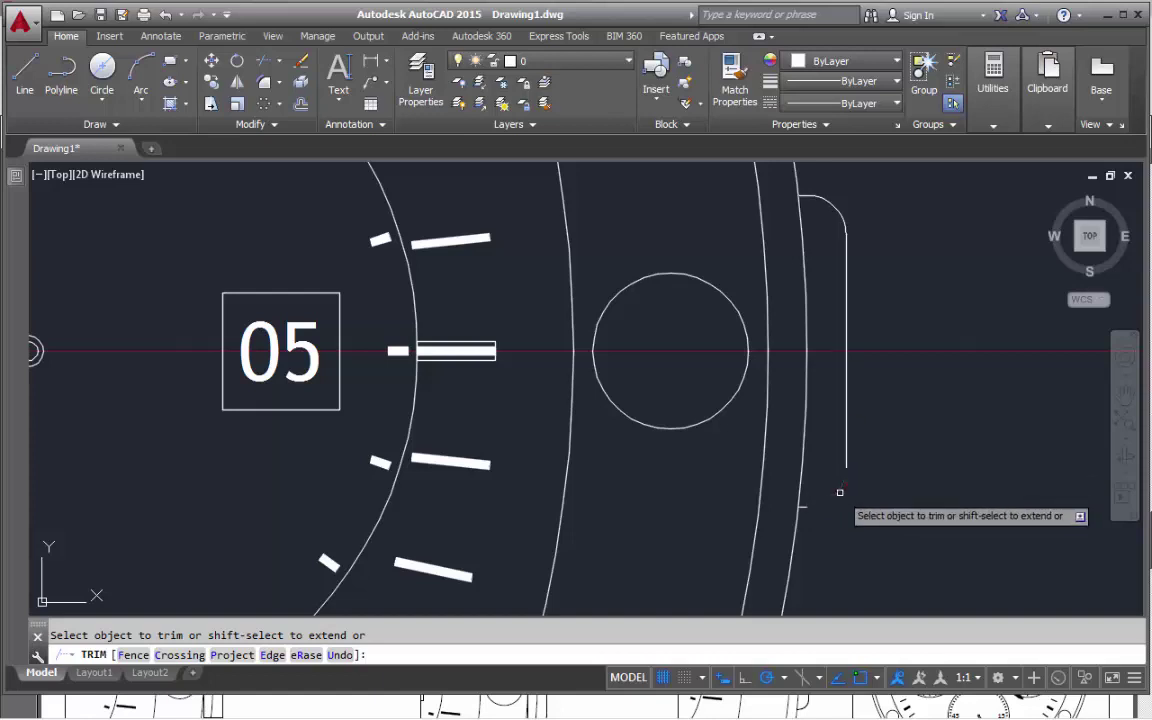
click(843, 211)
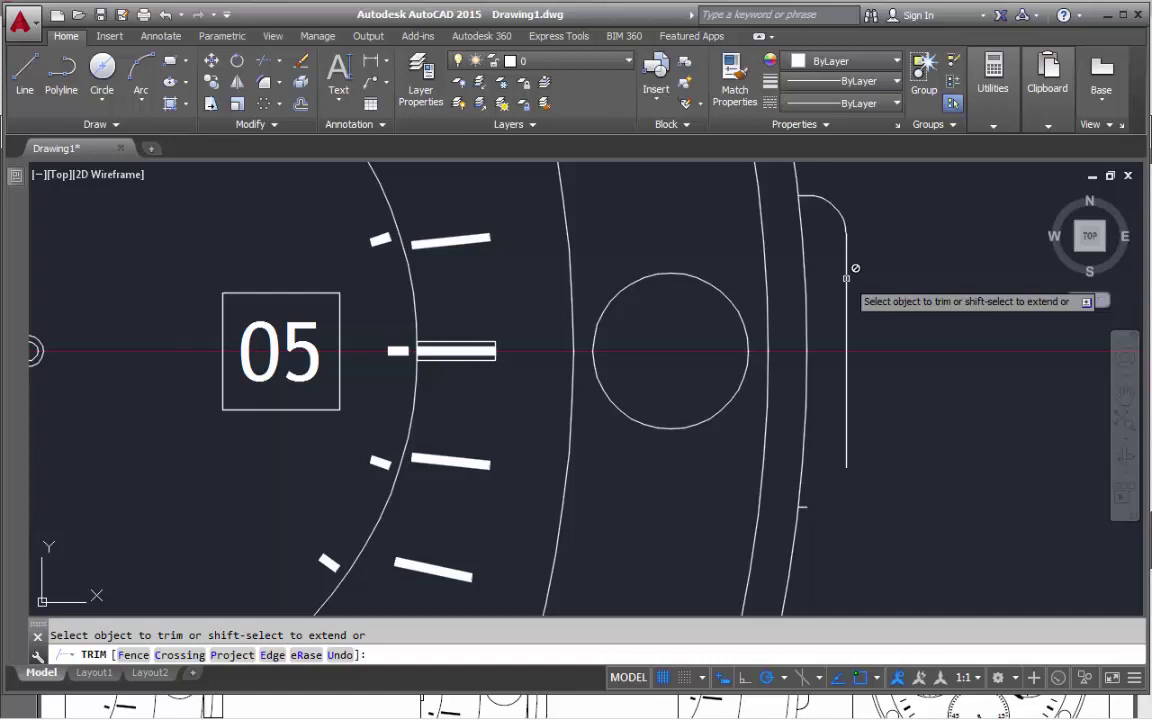
text(u)
key(Return)
key(Escape)
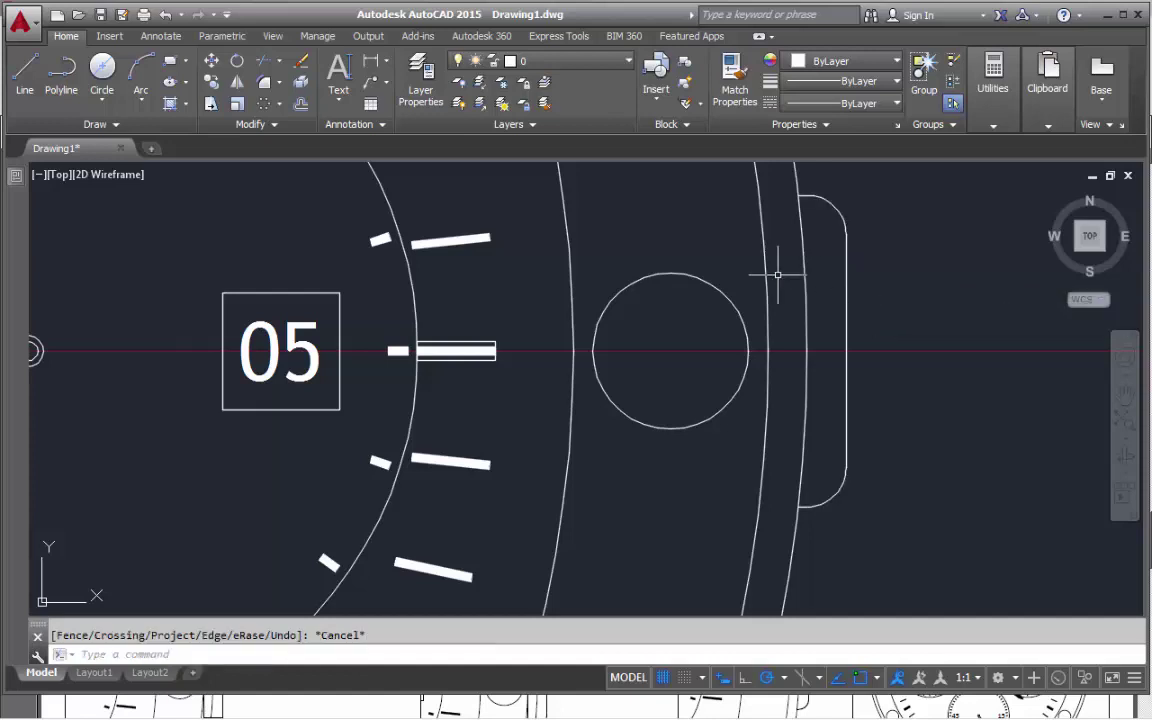
Window-select the trimmed crown outline and centre the whole watch in view
scroll(847, 287, down, 4)
click(903, 424)
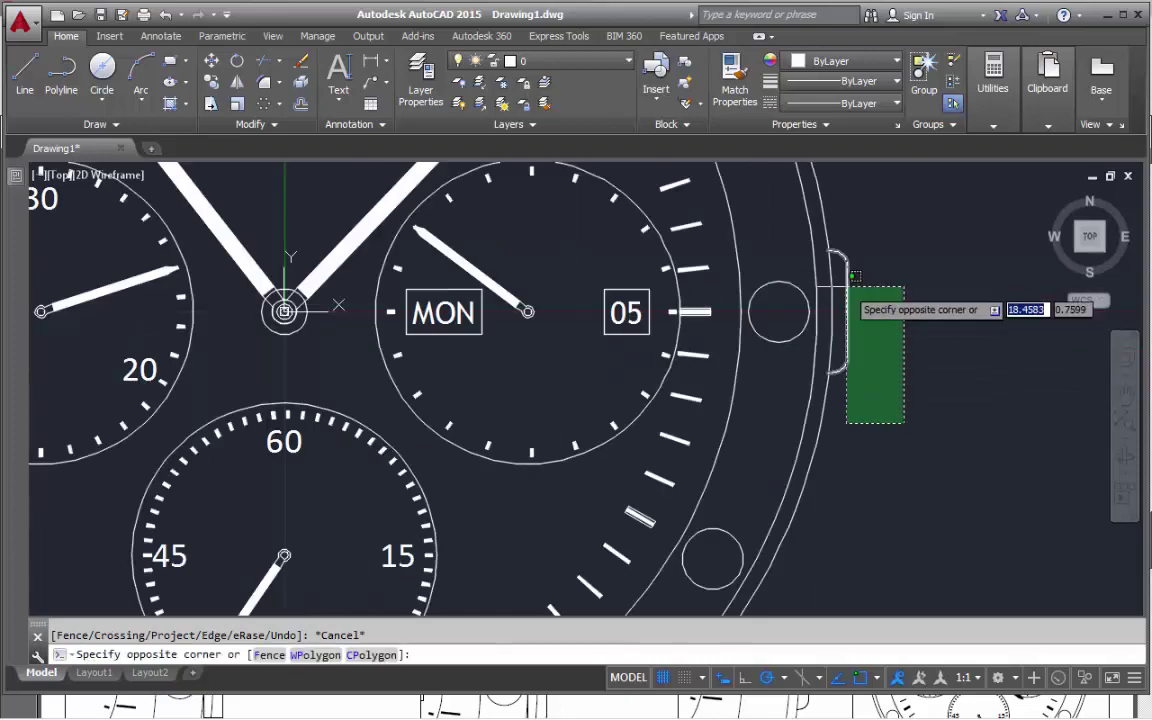
click(841, 237)
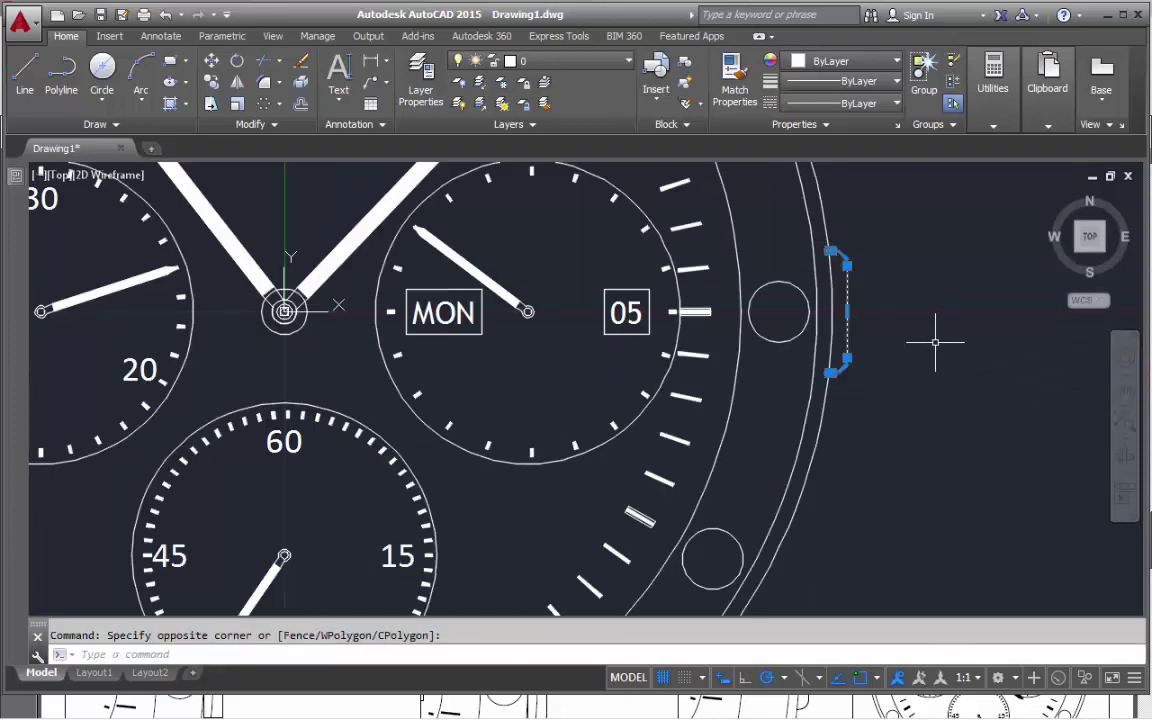
scroll(935, 342, down, 5)
mouse_move(926, 334)
middle_down()
mouse_move(875, 329)
mouse_move(703, 370)
middle_up()
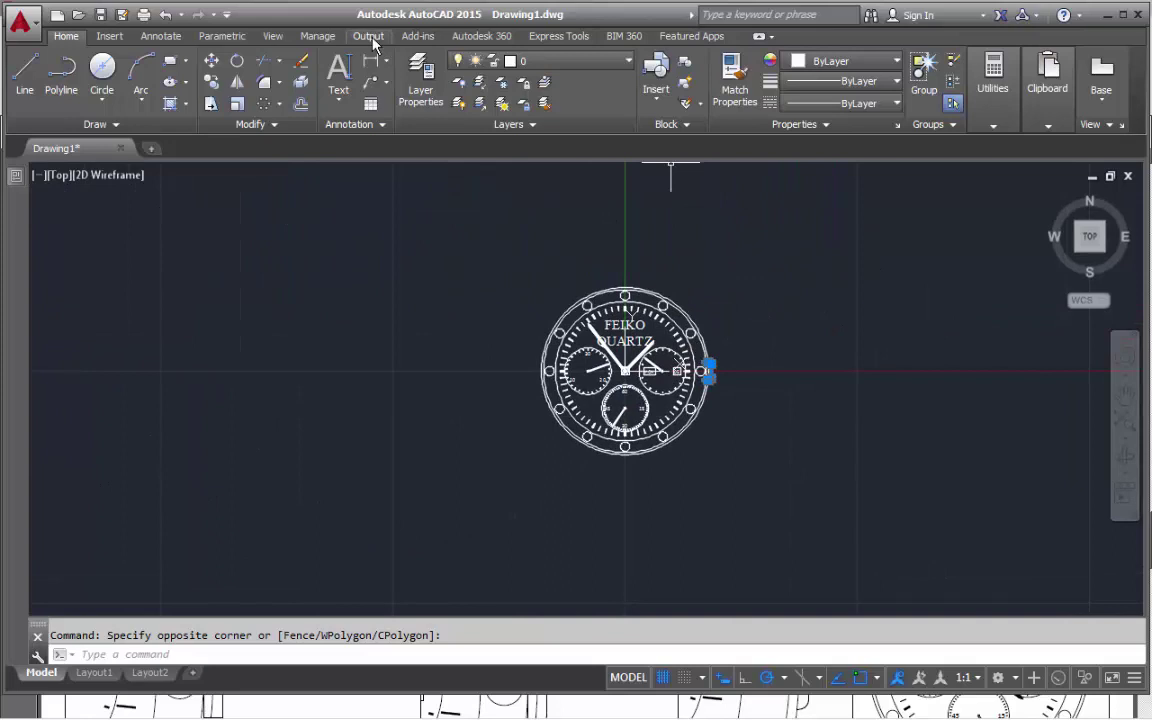
Mirror the crown about the watch's vertical centre line, keeping the original
click(239, 85)
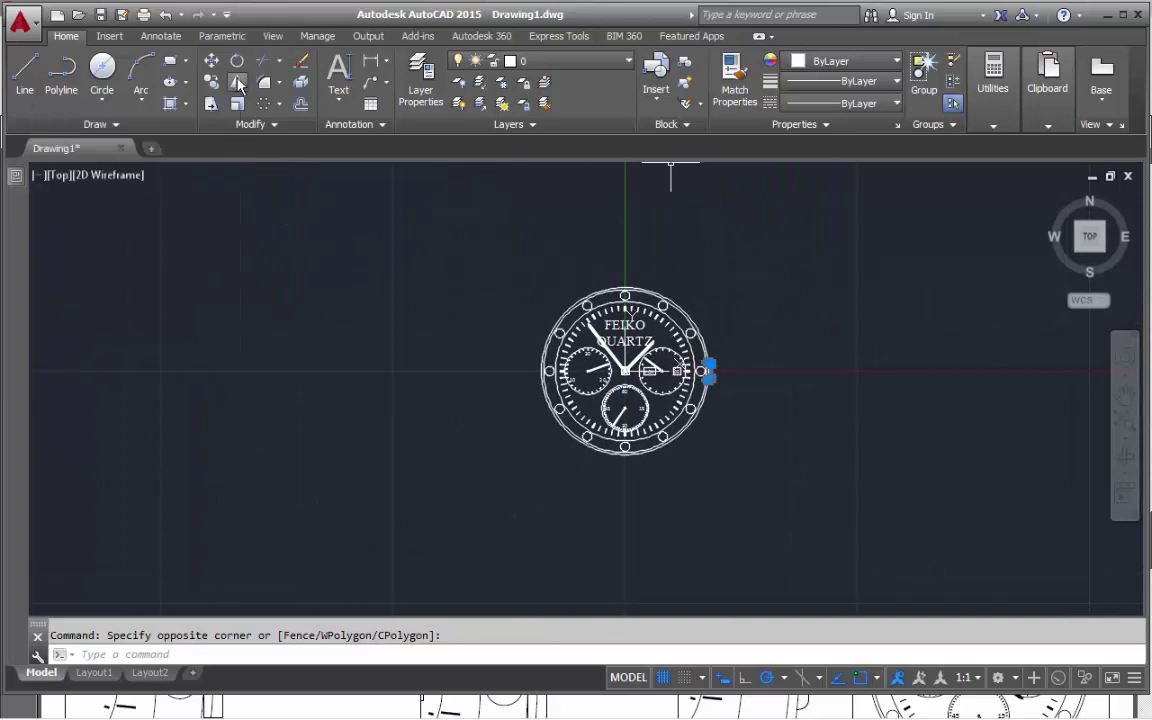
scroll(615, 320, up, 4)
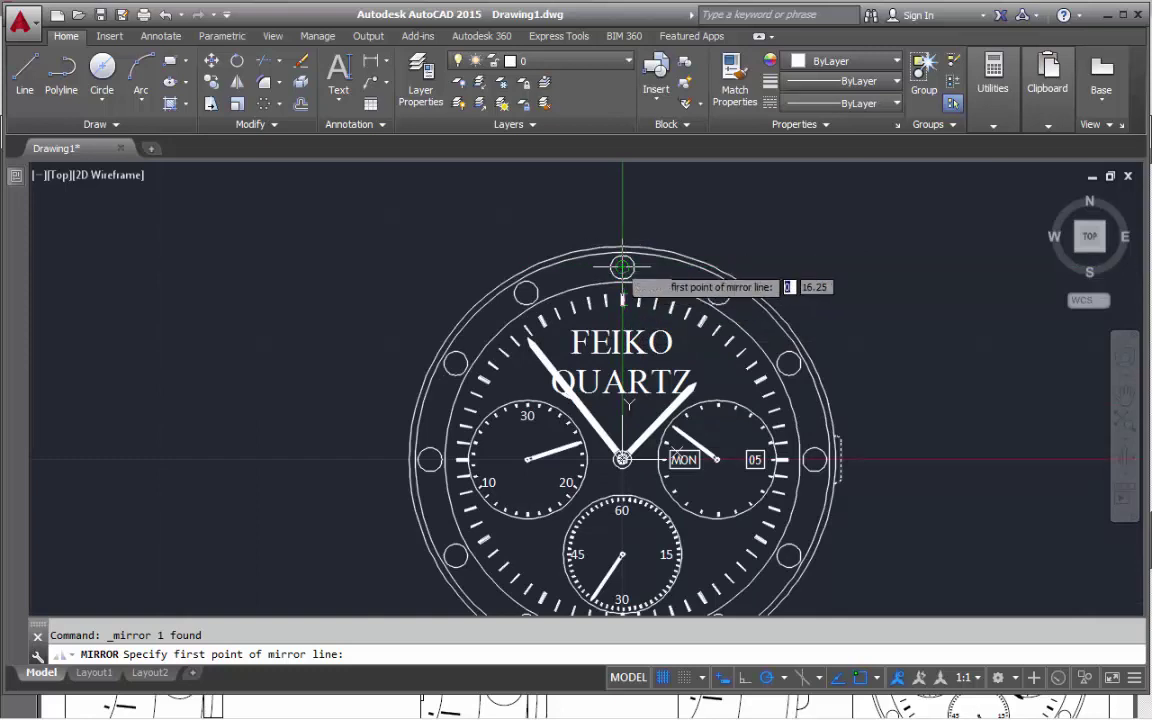
click(622, 267)
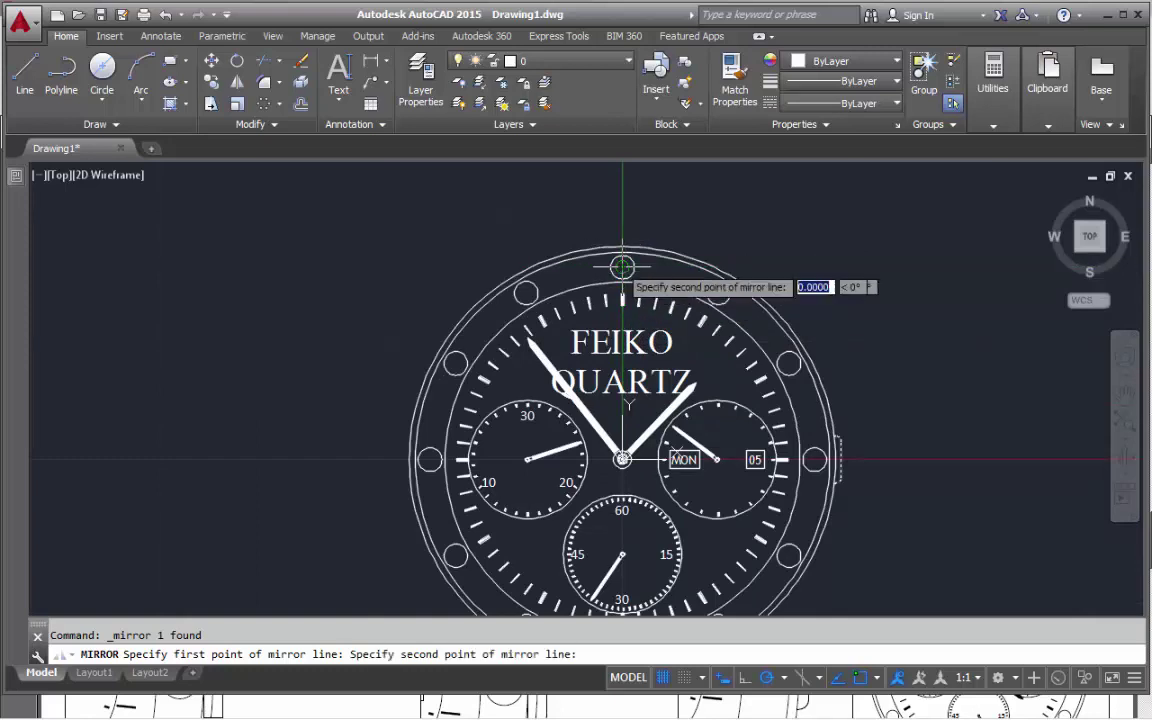
click(622, 192)
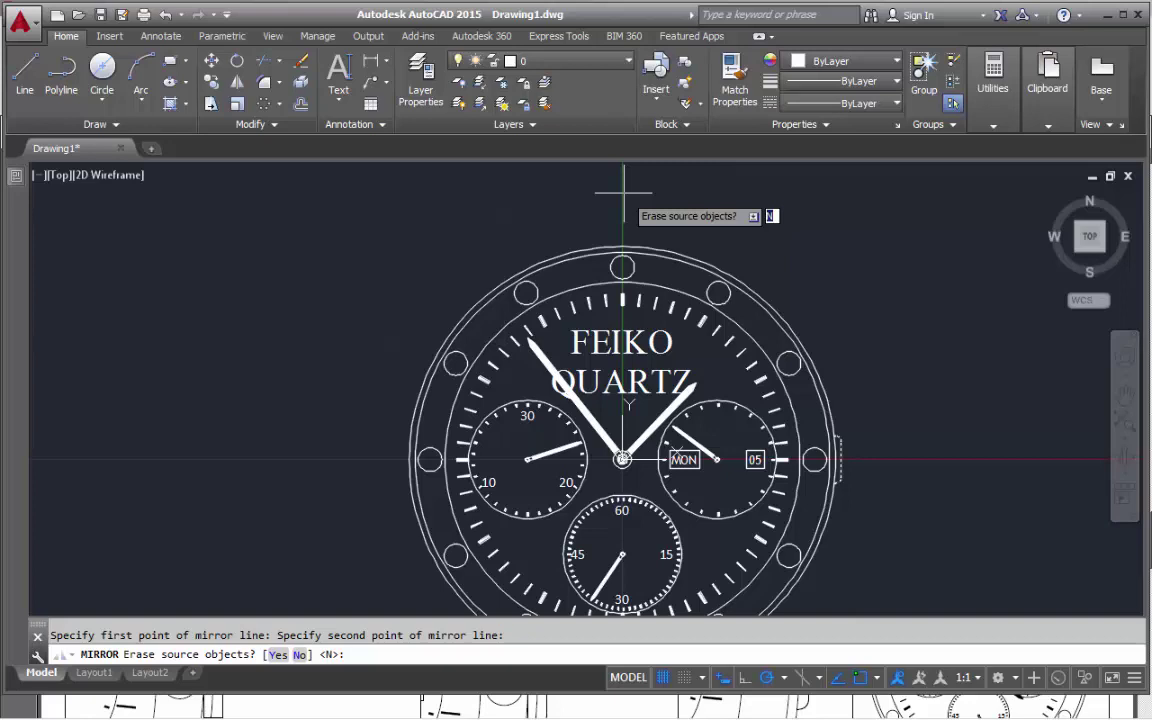
key(Return)
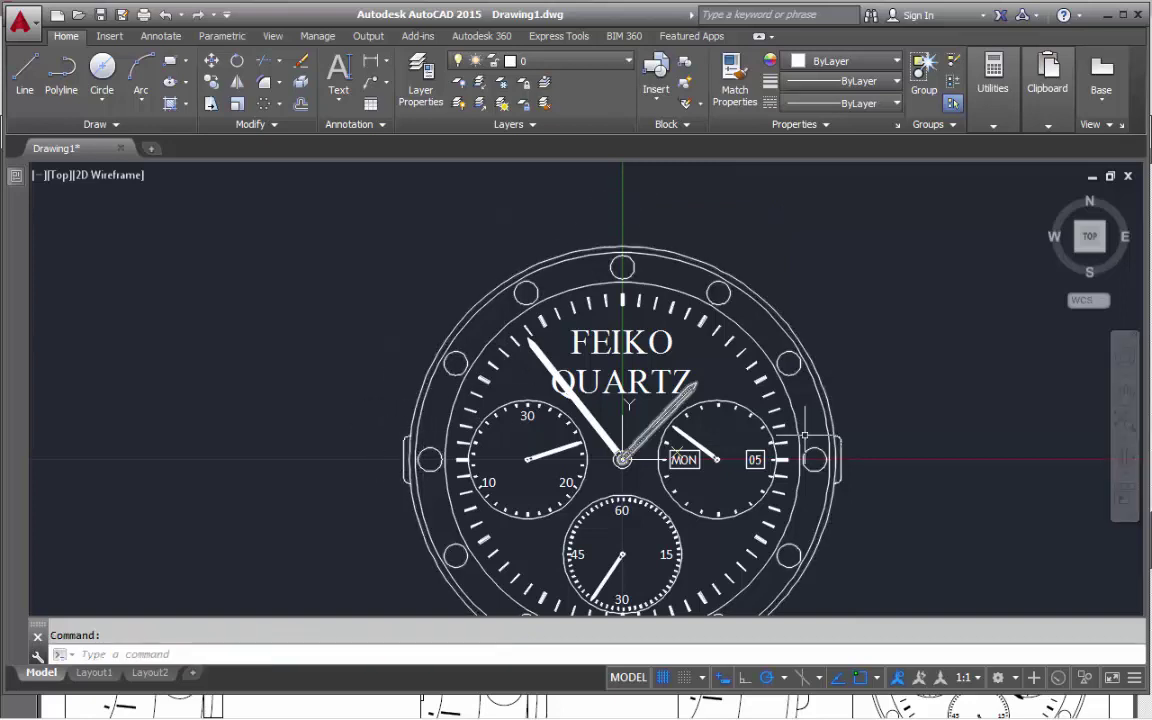
scroll(854, 442, up, 3)
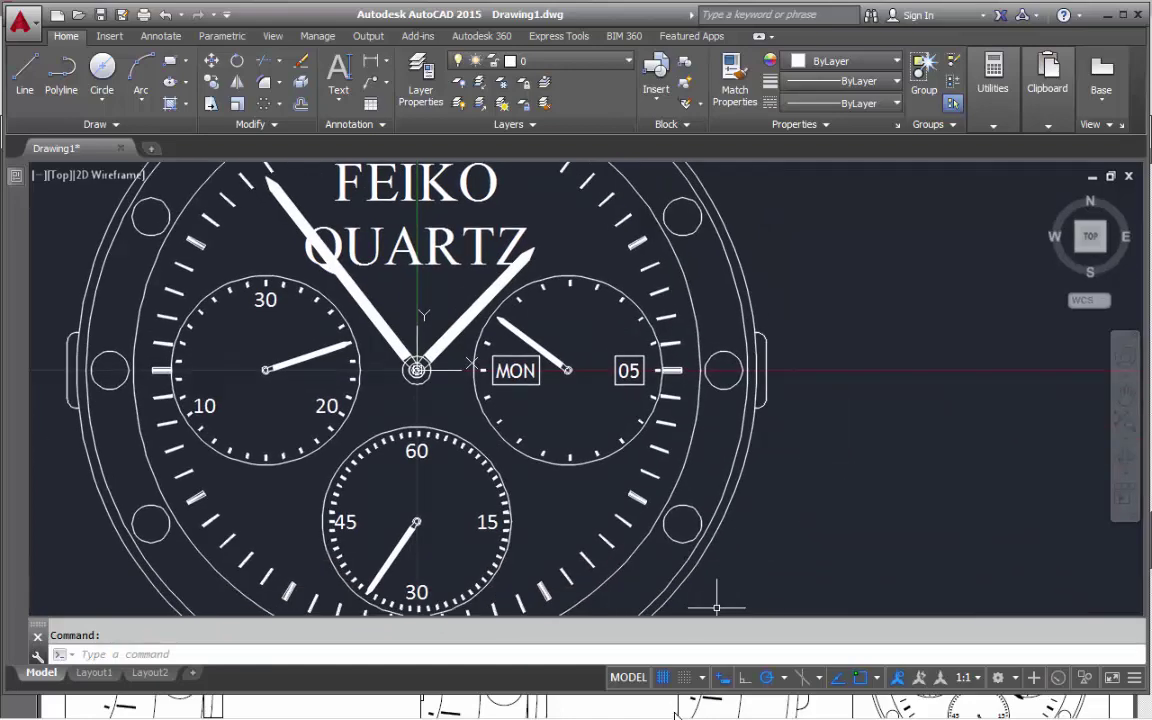
Scroll the tutorial PDF down to the step 18 instructions on page 7
click(467, 712)
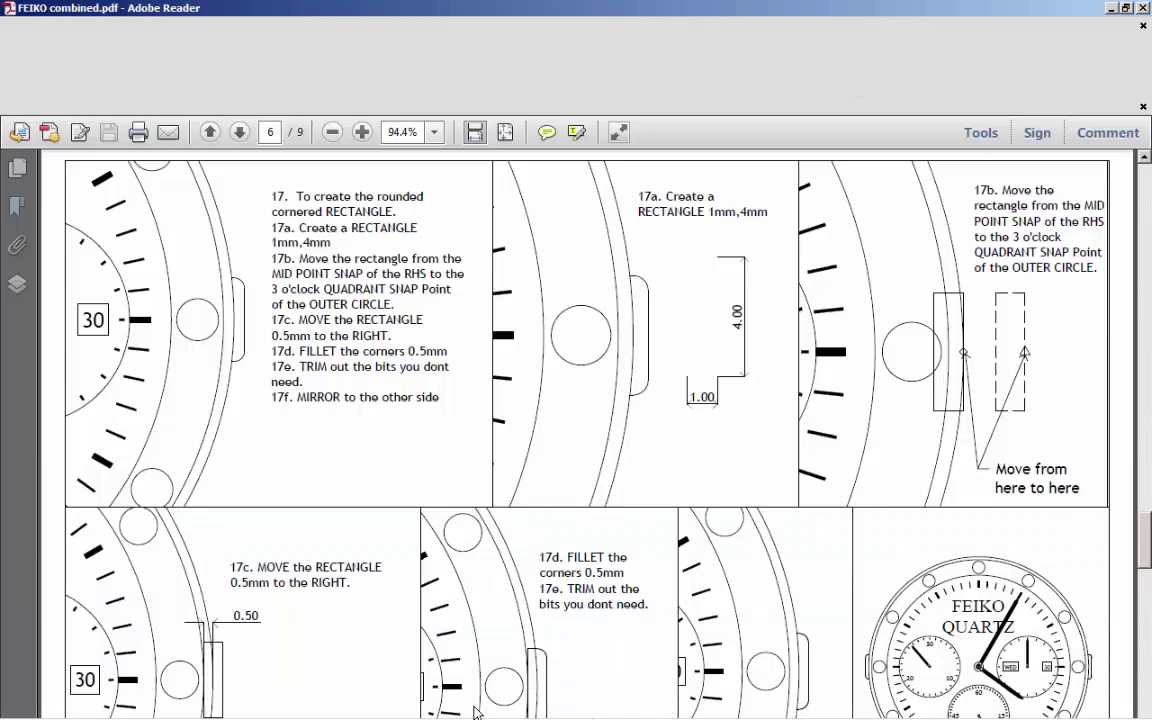
scroll(531, 597, down, 10)
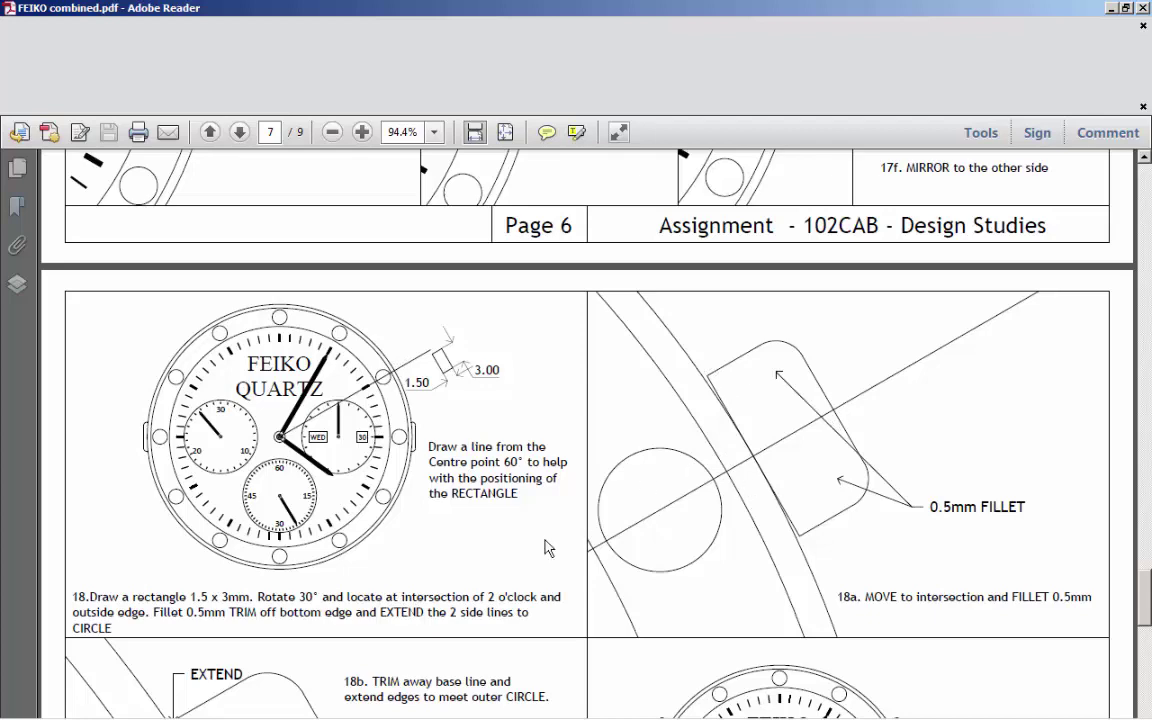
Set polar tracking to 30° and draw a line from the watch centre past the case toward 2 o'clock
click(450, 710)
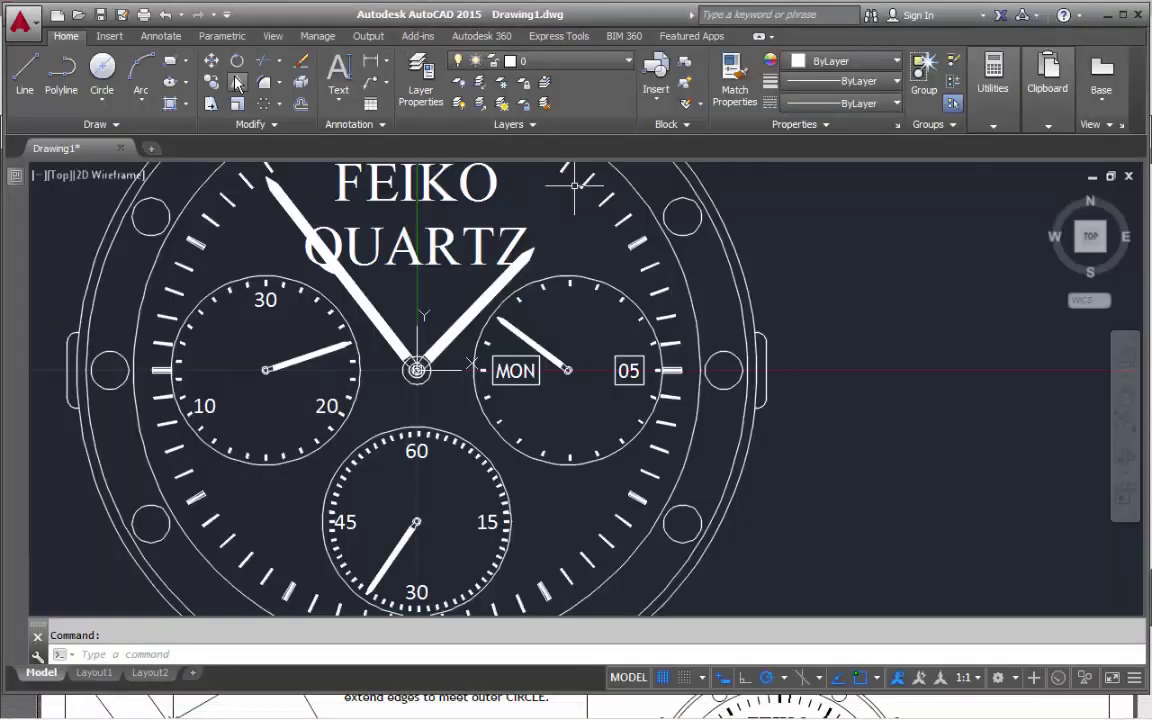
click(24, 77)
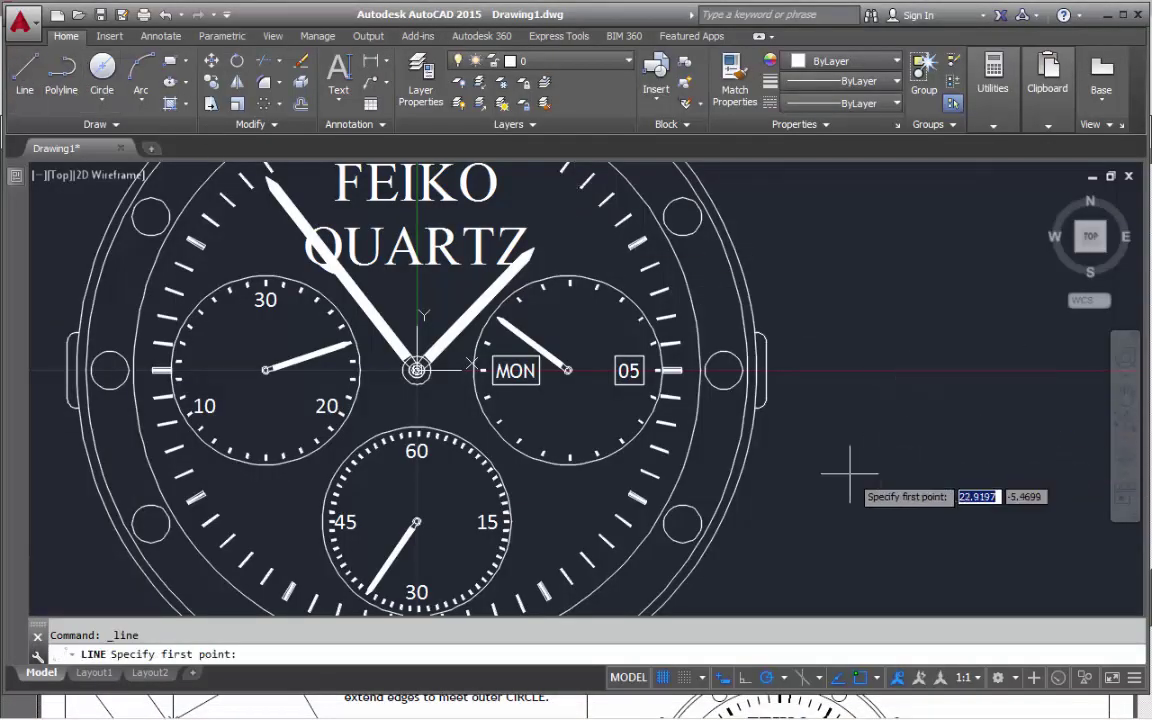
click(785, 678)
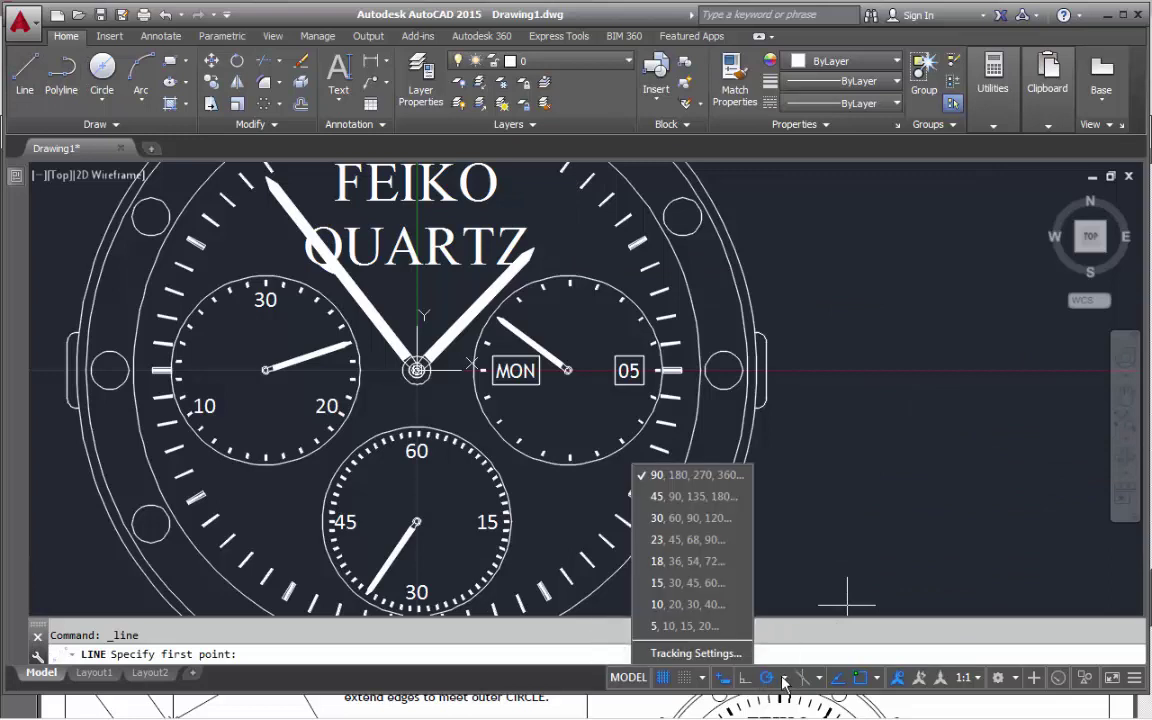
click(658, 520)
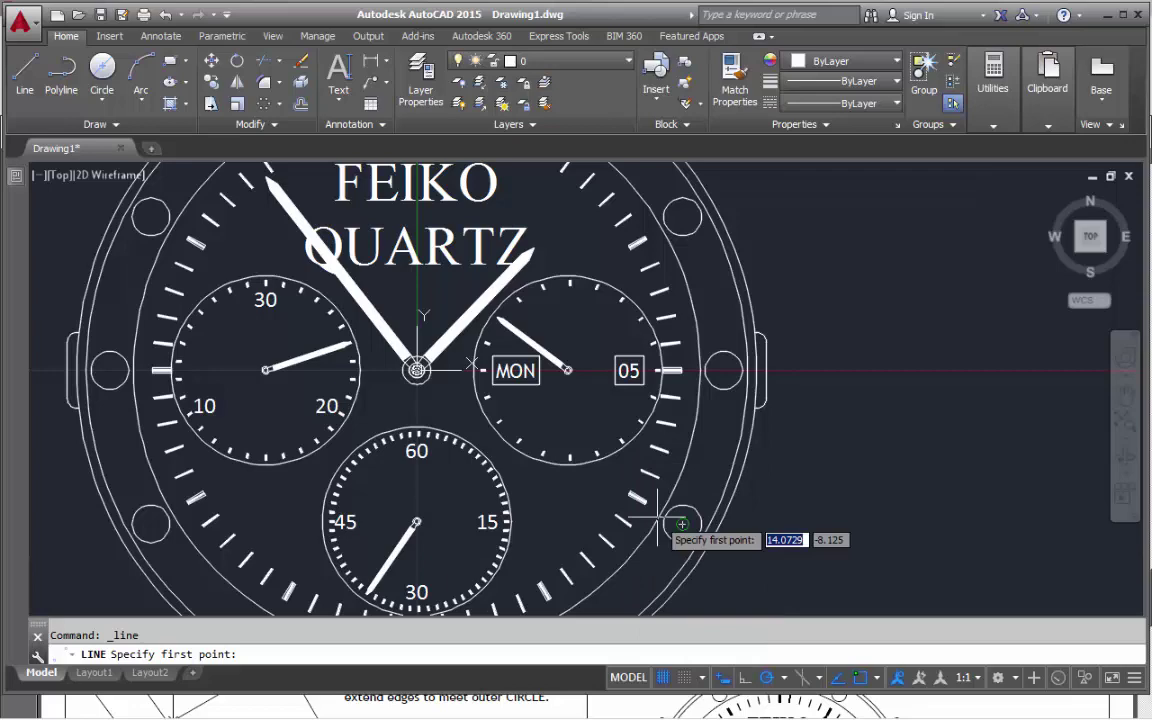
middle_drag(812, 488, 856, 550)
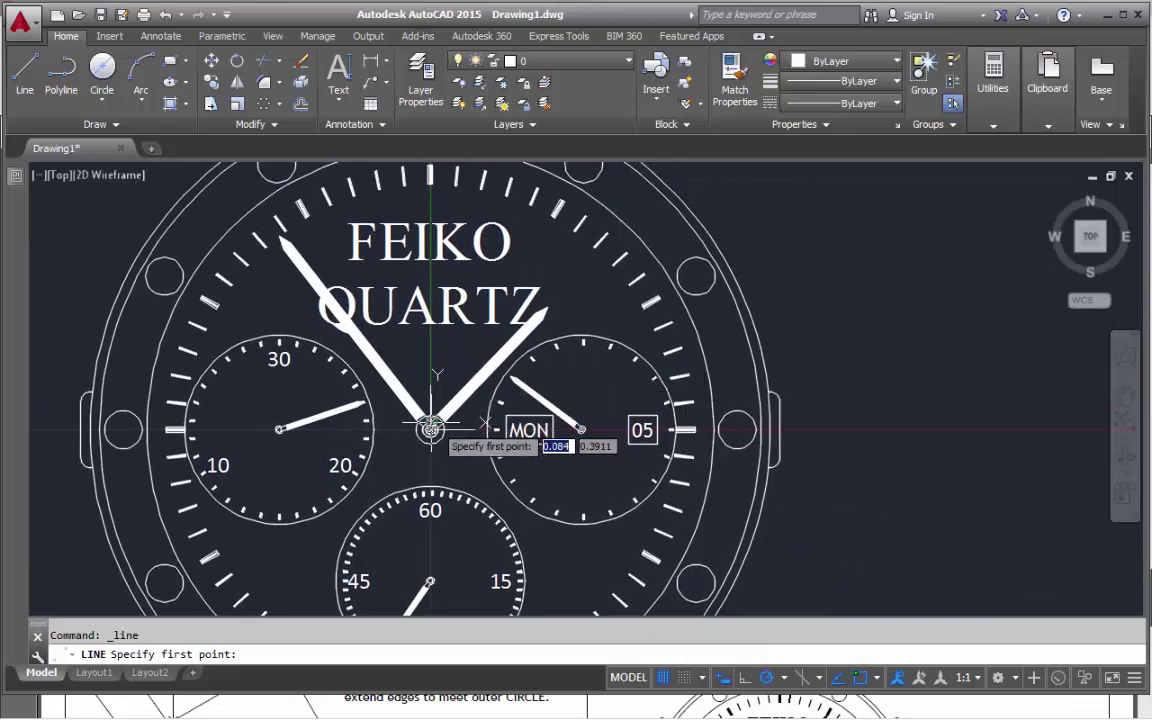
click(431, 429)
middle_drag(653, 349, 603, 494)
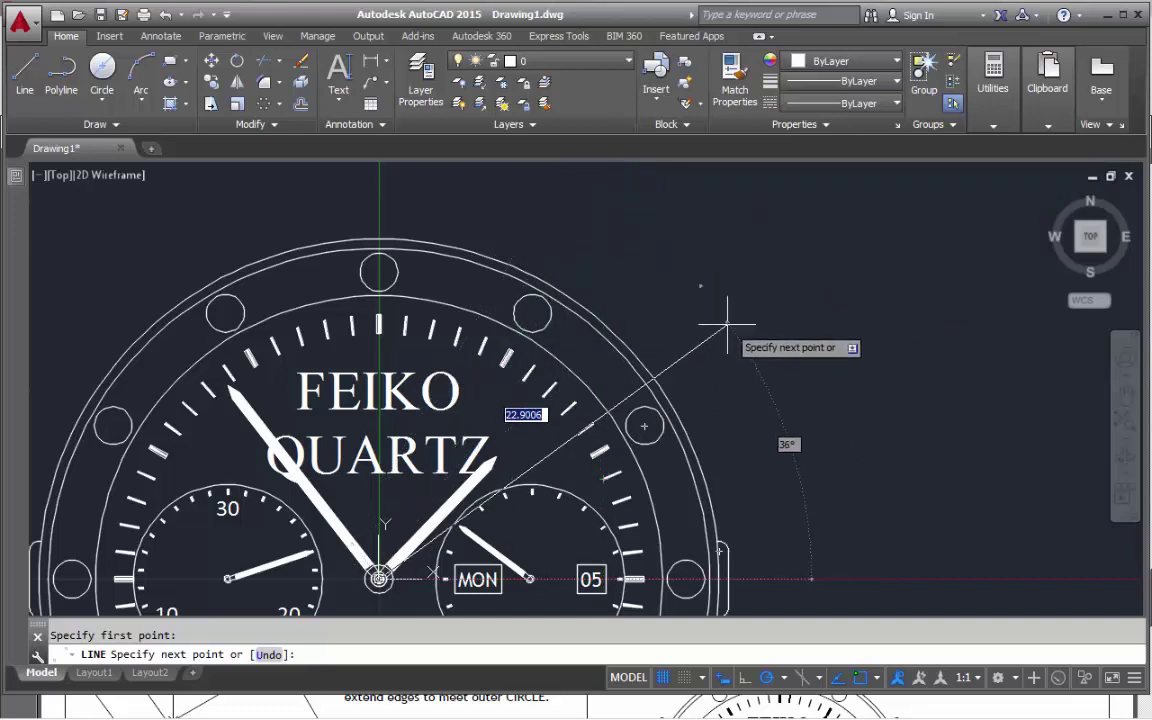
click(770, 352)
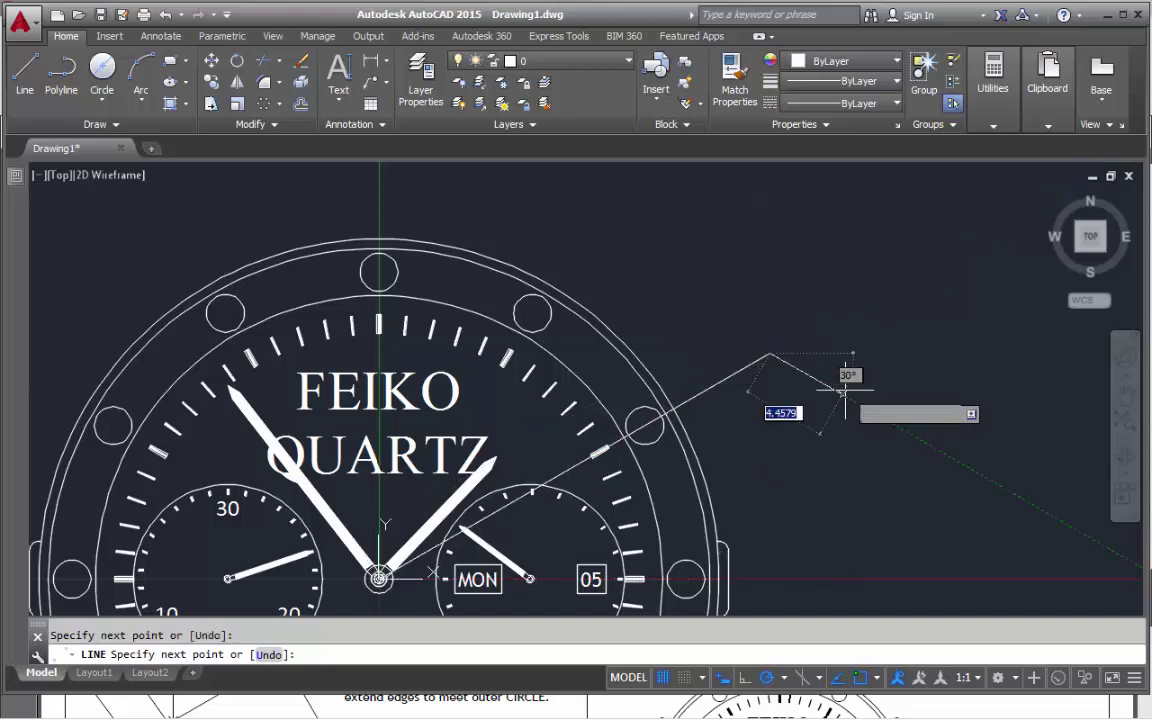
key(Escape)
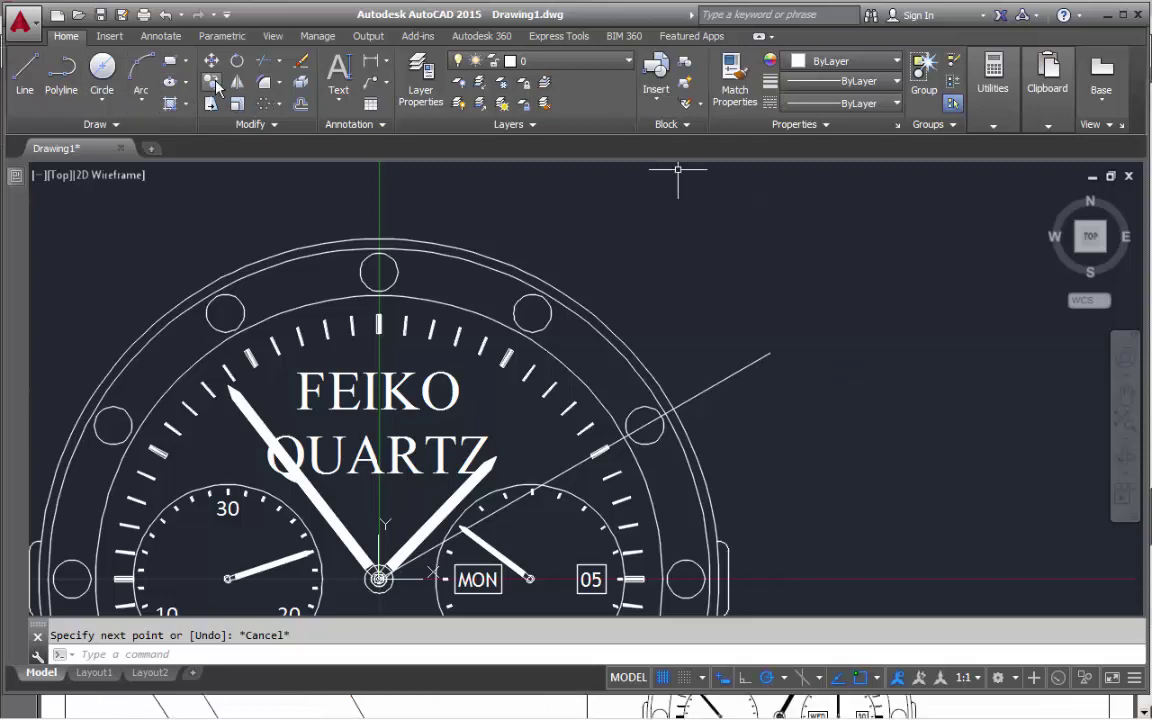
Draw a 1.5 by 3 rectangle beside the watch and select it
click(169, 61)
click(570, 708)
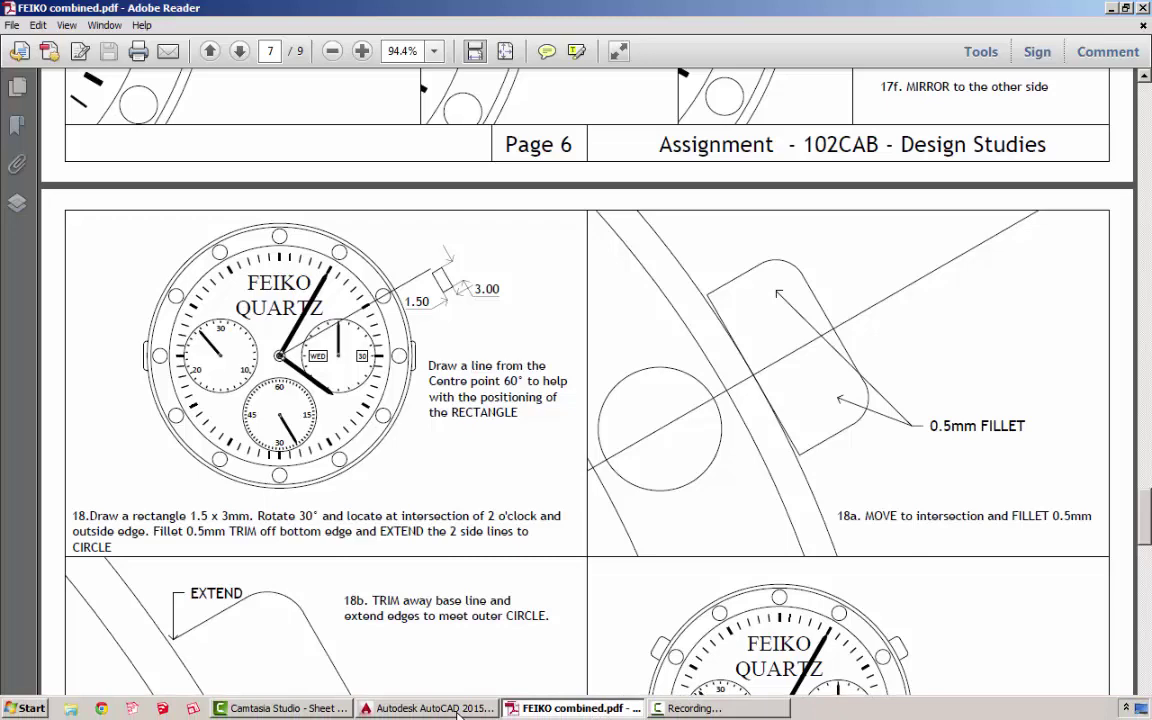
click(457, 708)
click(820, 307)
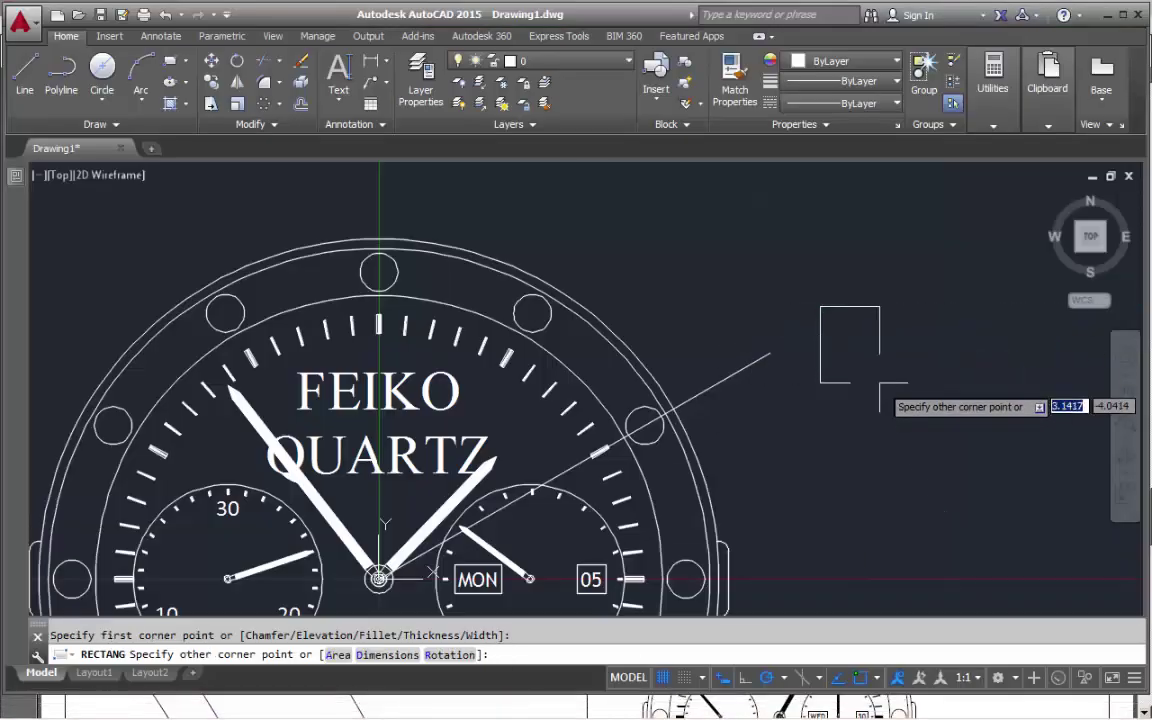
text(1)
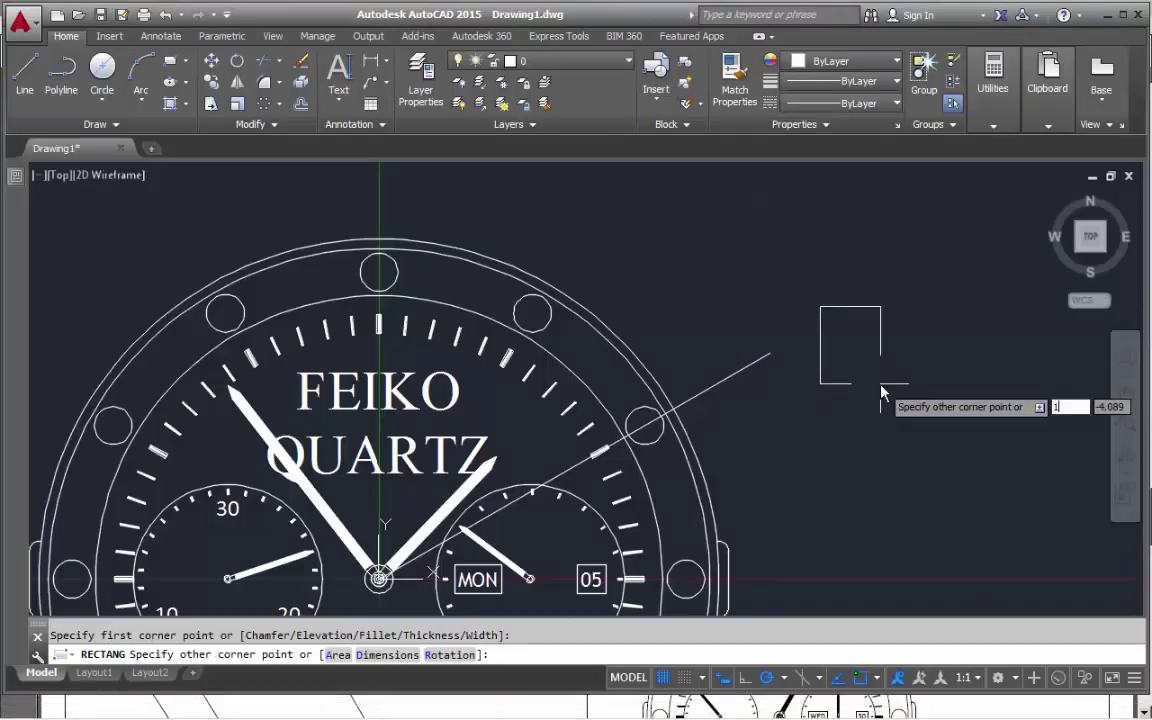
text(.5)
key(Tab)
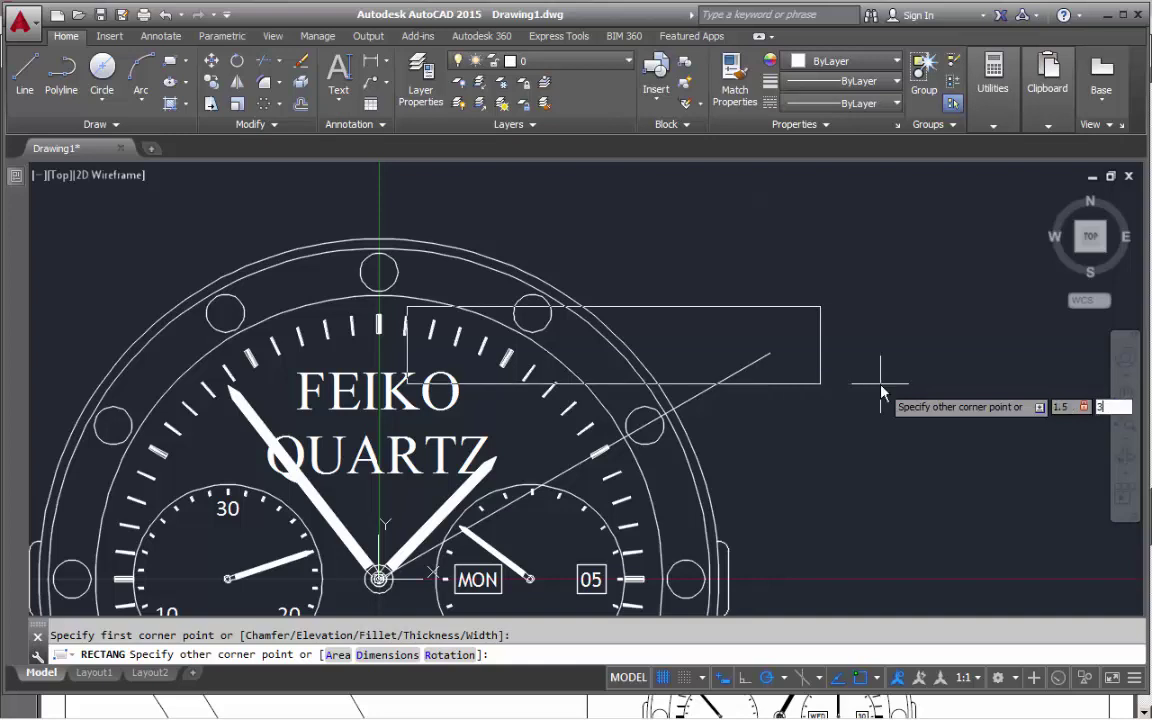
key(Return)
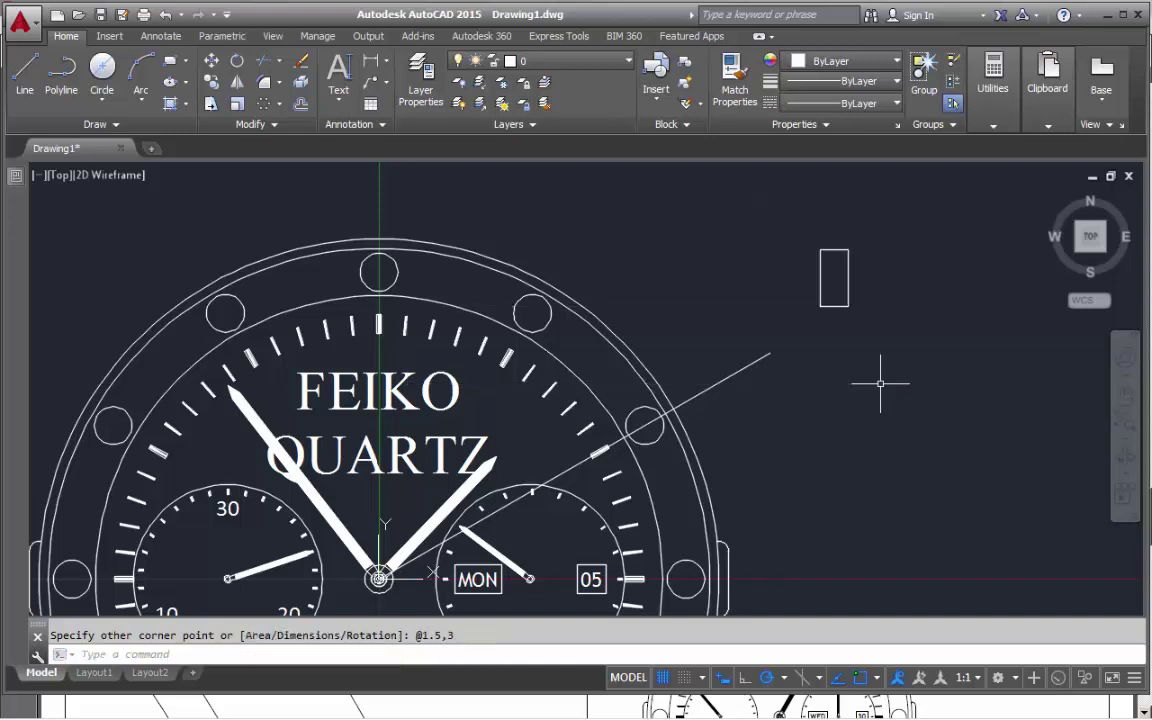
click(832, 292)
click(845, 200)
Rotate the 1.5 by 3 rectangle 30° about its lower corner to match the 2 o'clock line
middle_drag(849, 175, 847, 222)
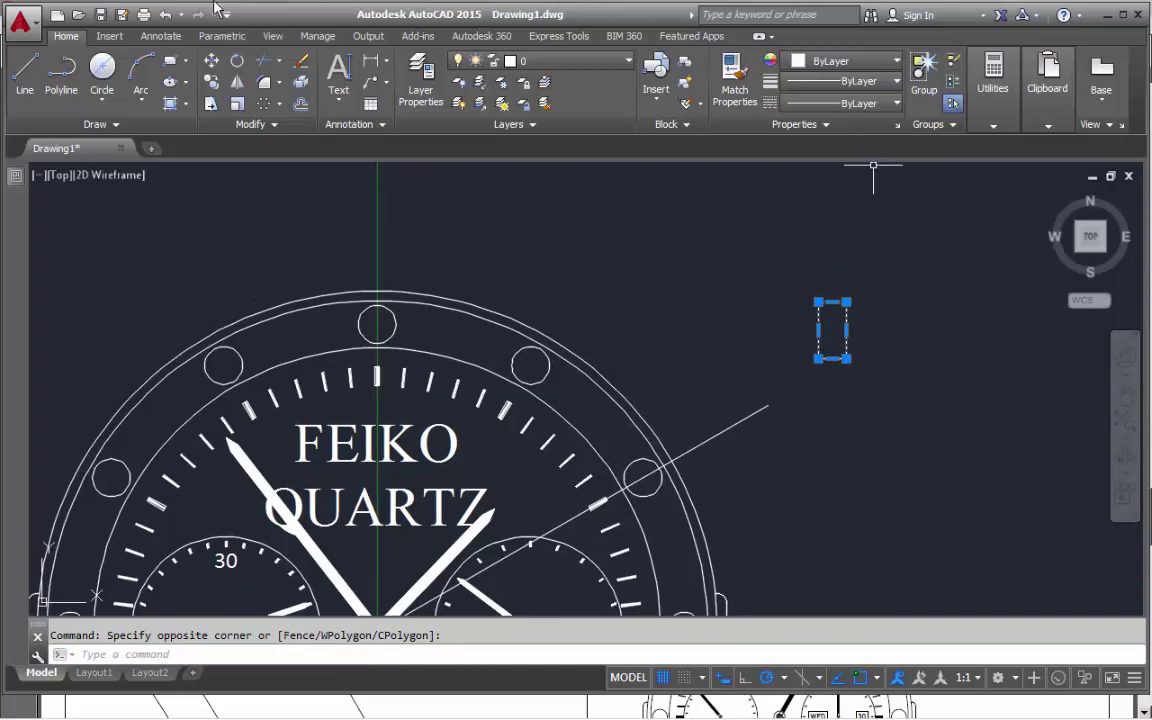
click(235, 62)
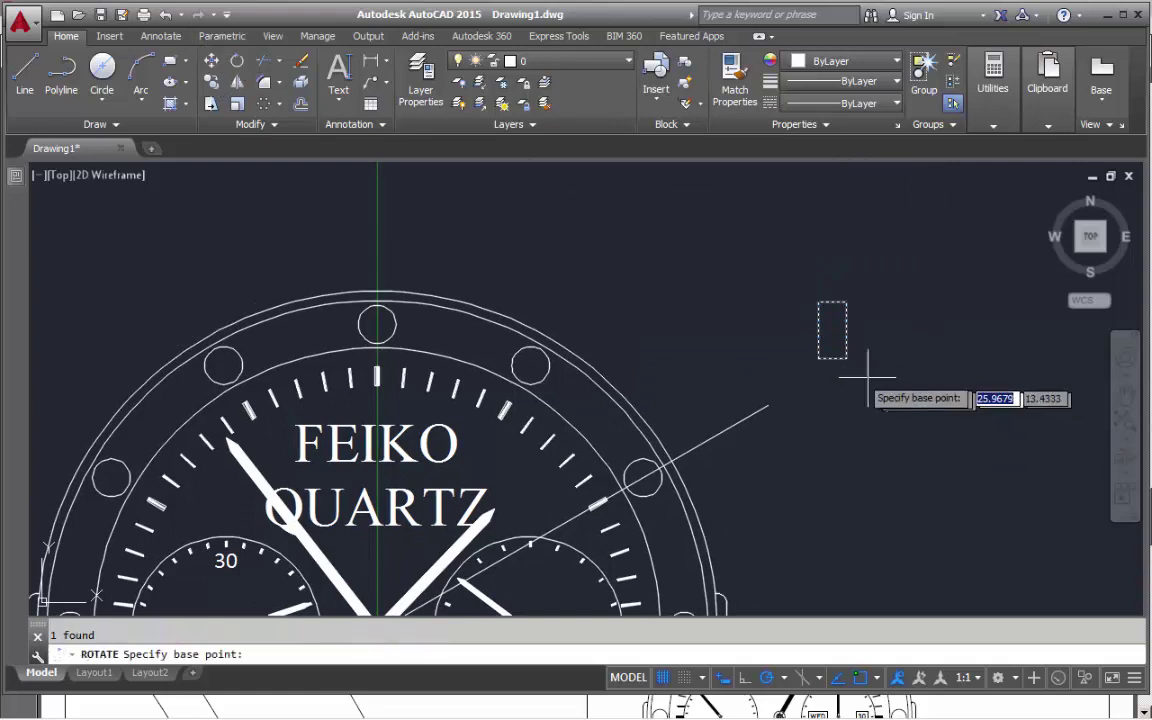
click(818, 358)
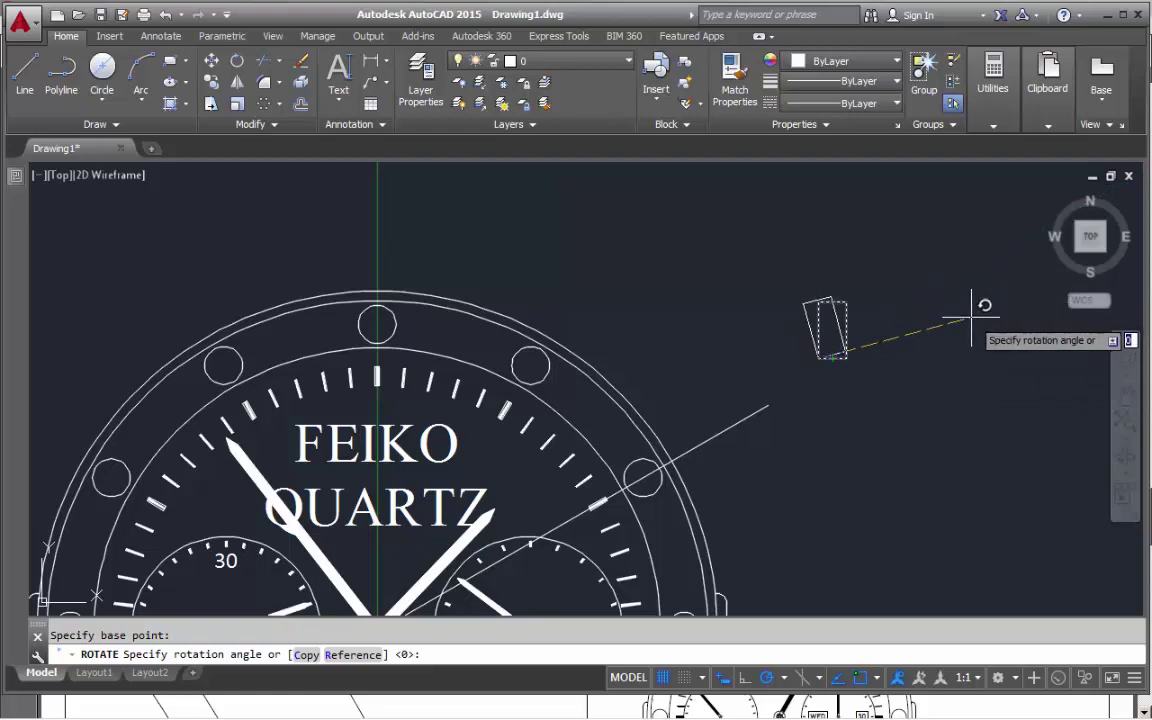
key(Escape)
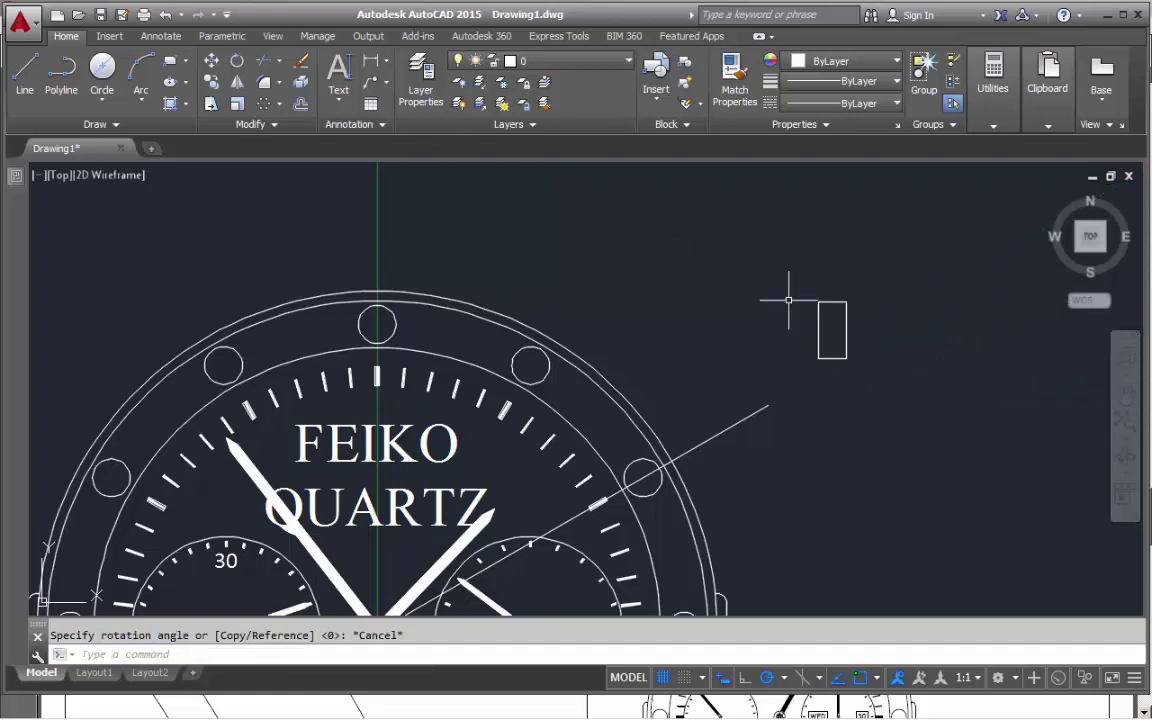
click(819, 306)
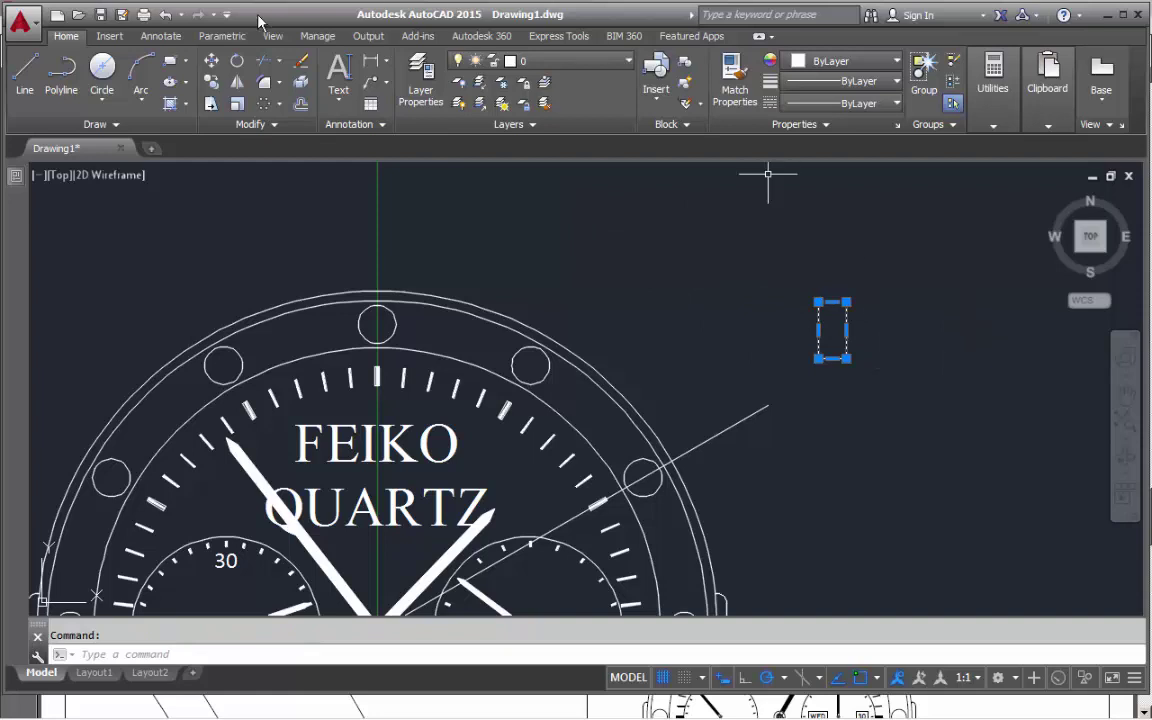
click(237, 62)
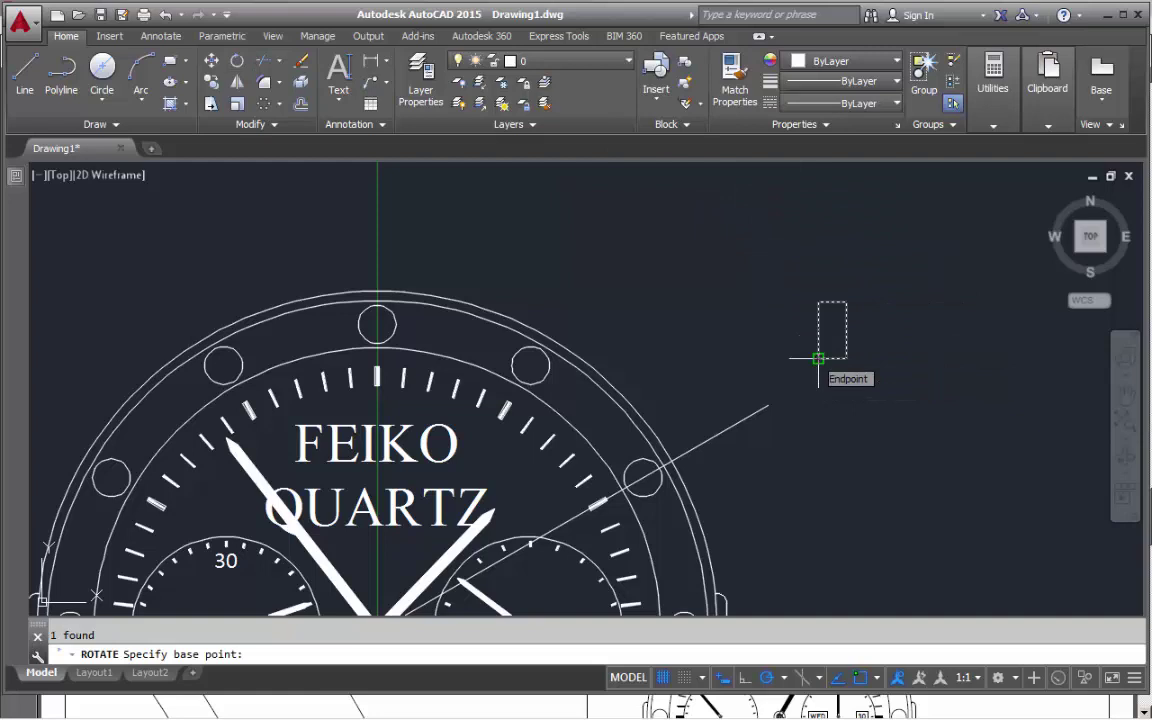
click(818, 358)
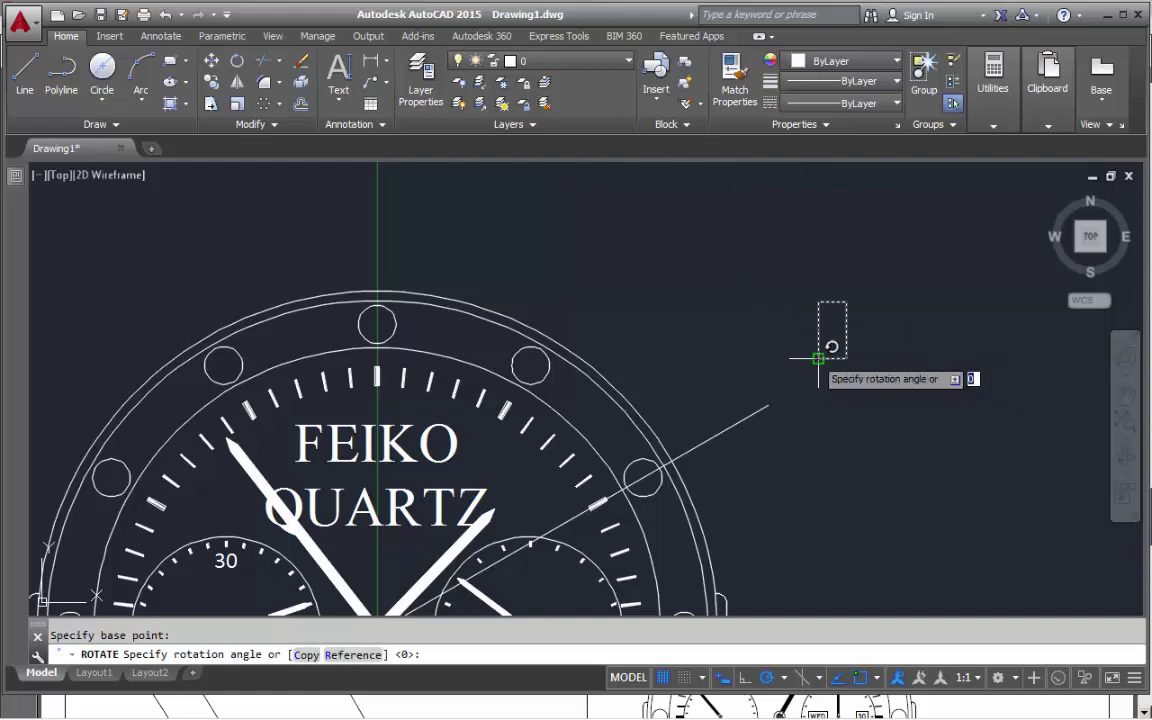
click(992, 258)
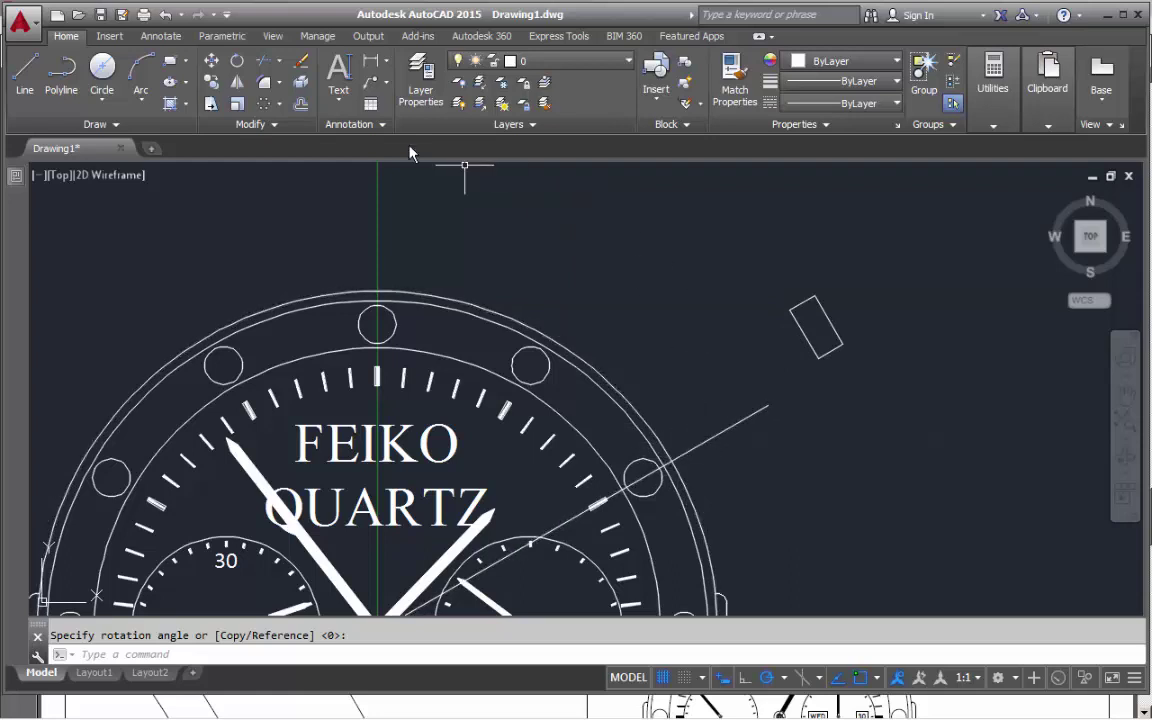
Move the tilted rectangle from its lower corner to where the 30° guide line meets the case edge
click(797, 301)
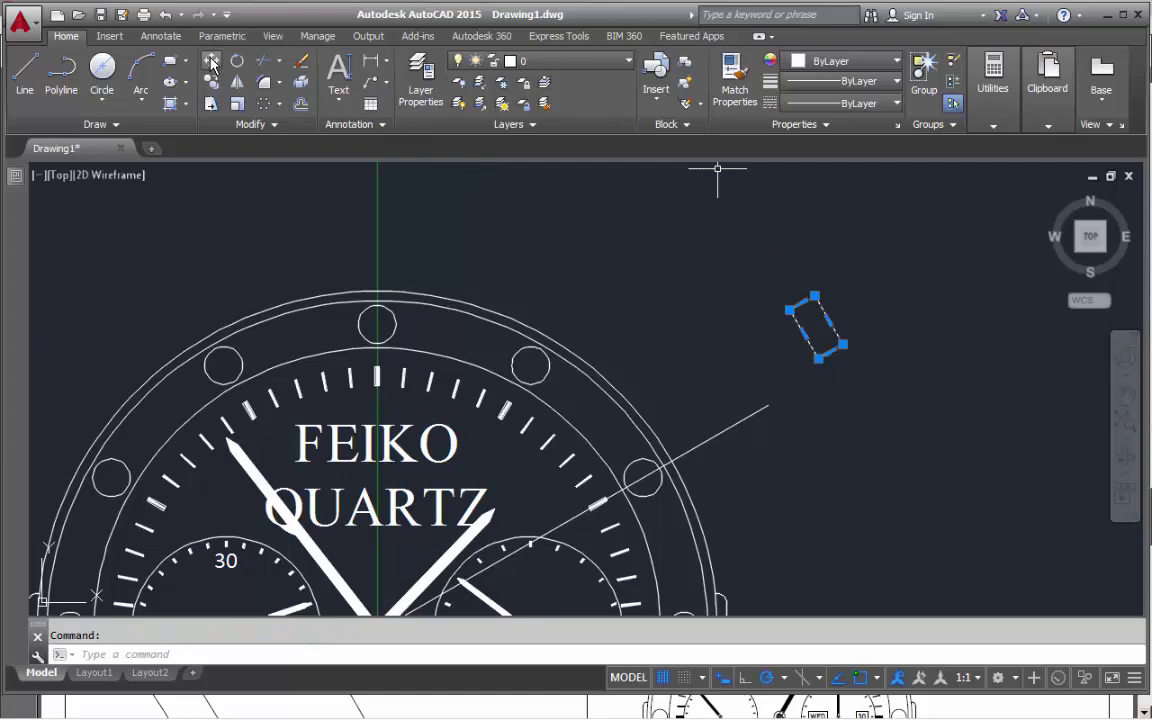
click(212, 61)
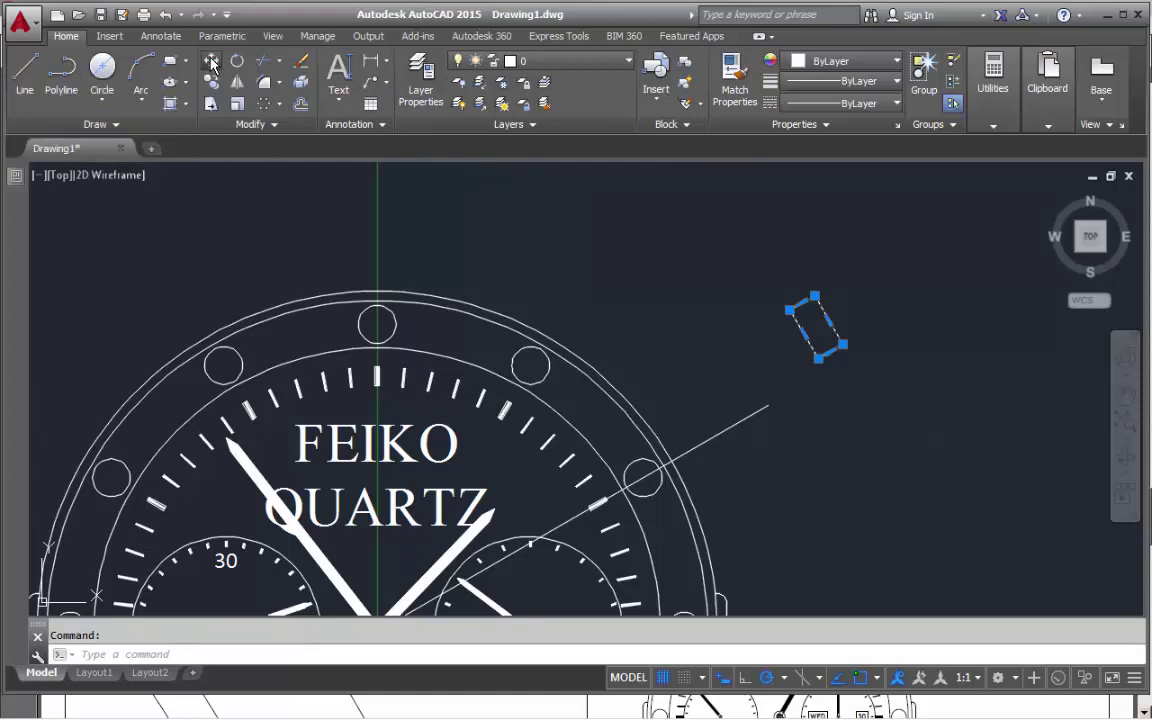
click(803, 337)
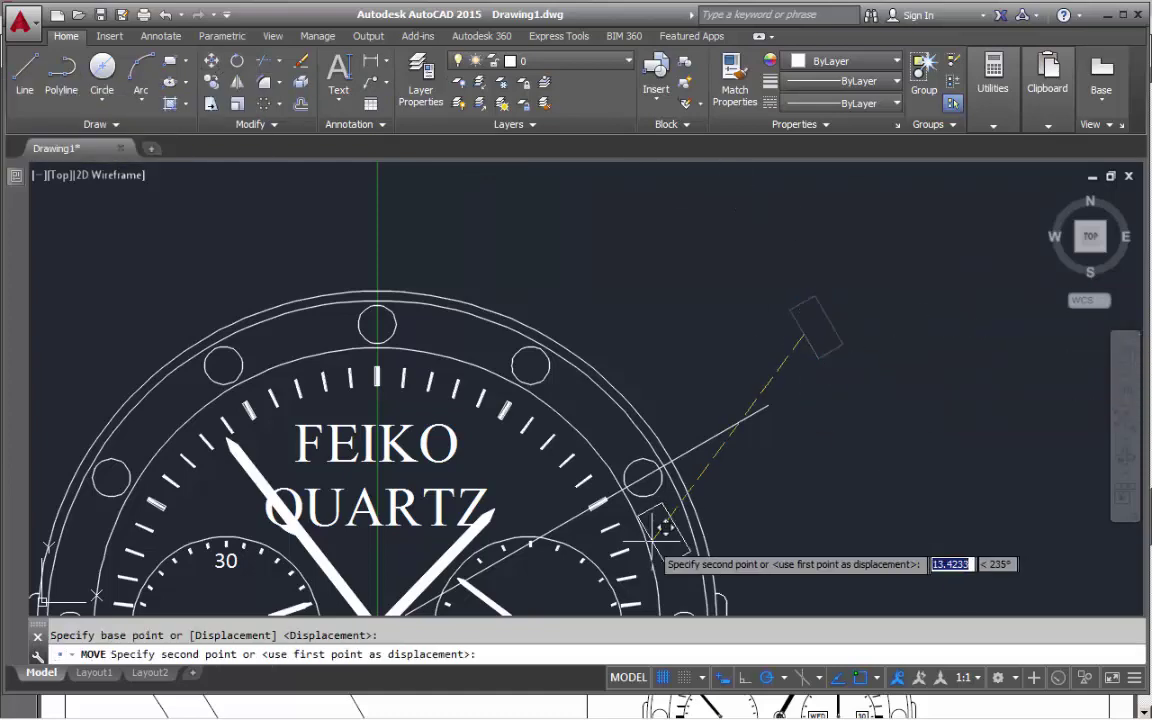
scroll(665, 485, up, 5)
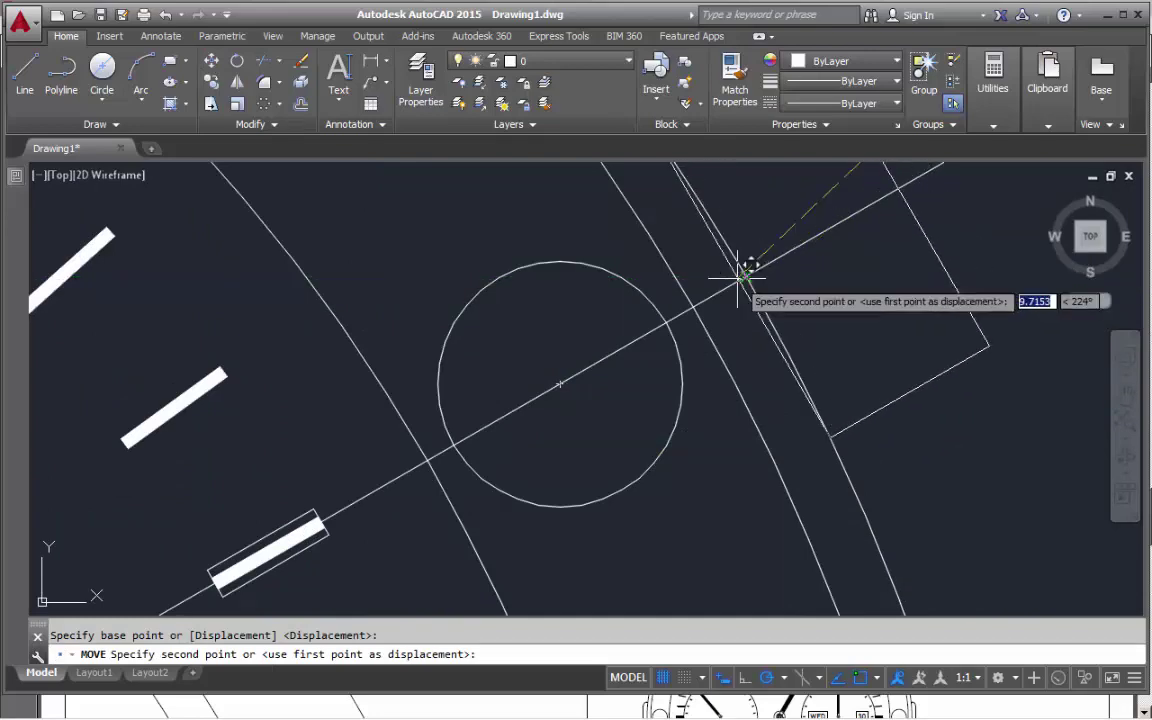
click(753, 266)
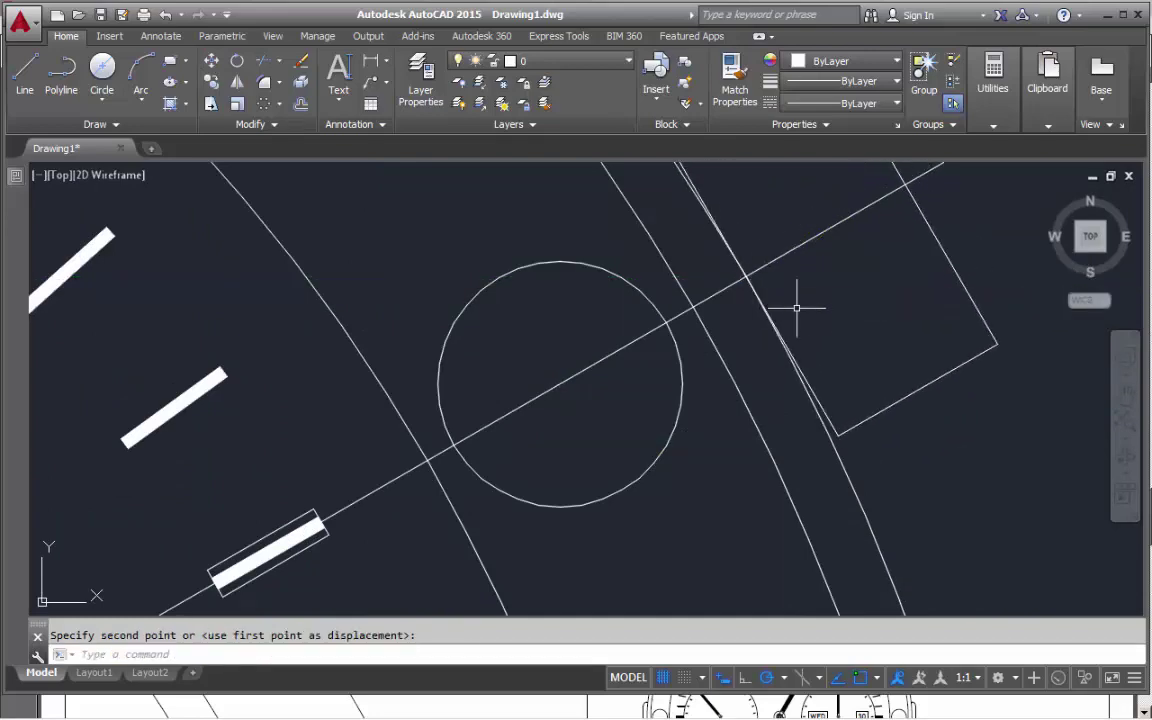
scroll(797, 308, down, 5)
Erase the 30° guide line and minimise the assignment PDF
middle_drag(827, 318, 731, 349)
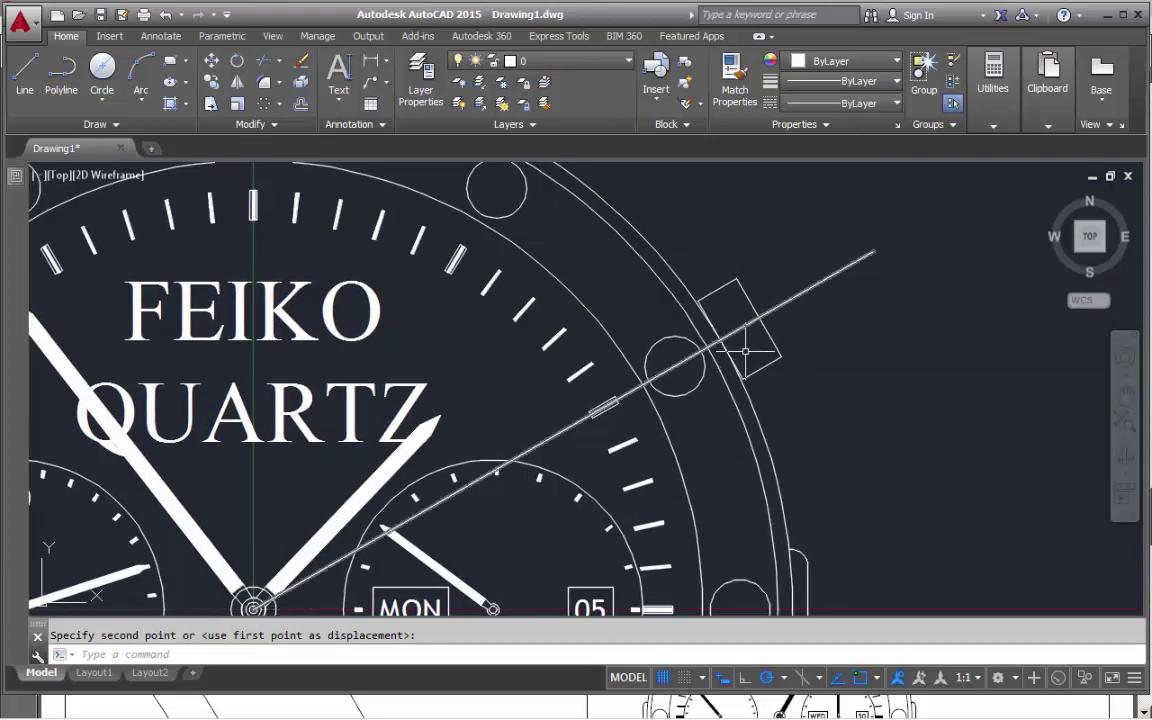
click(801, 292)
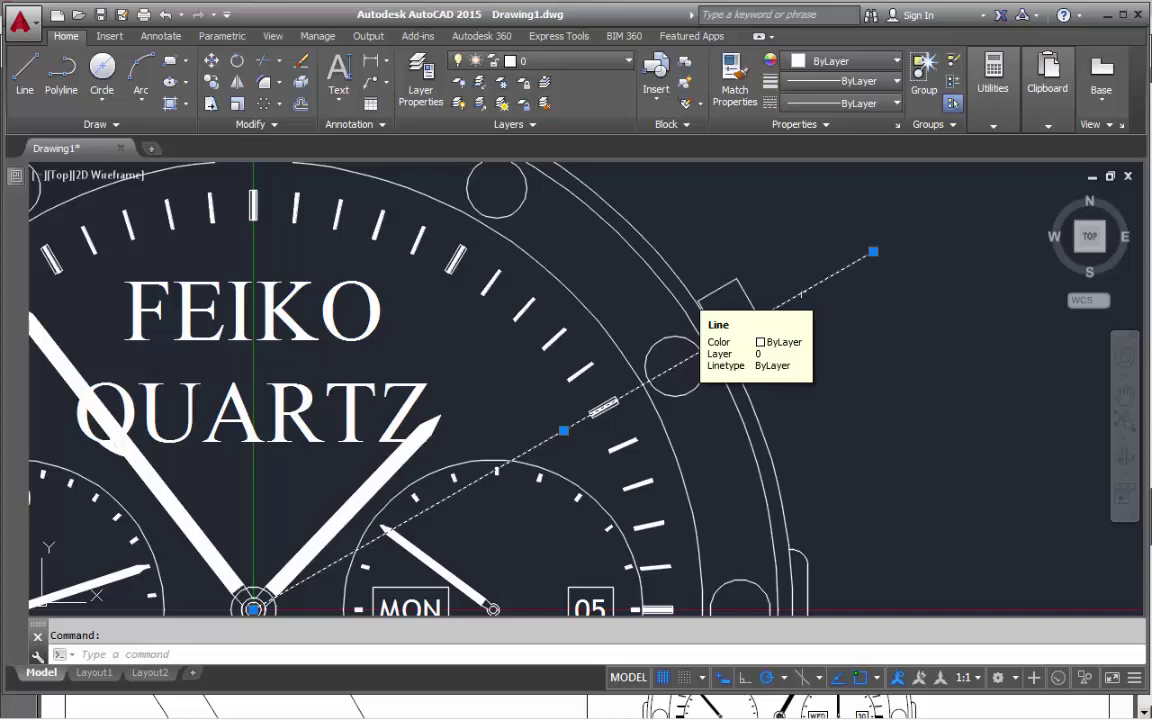
key(Delete)
click(585, 708)
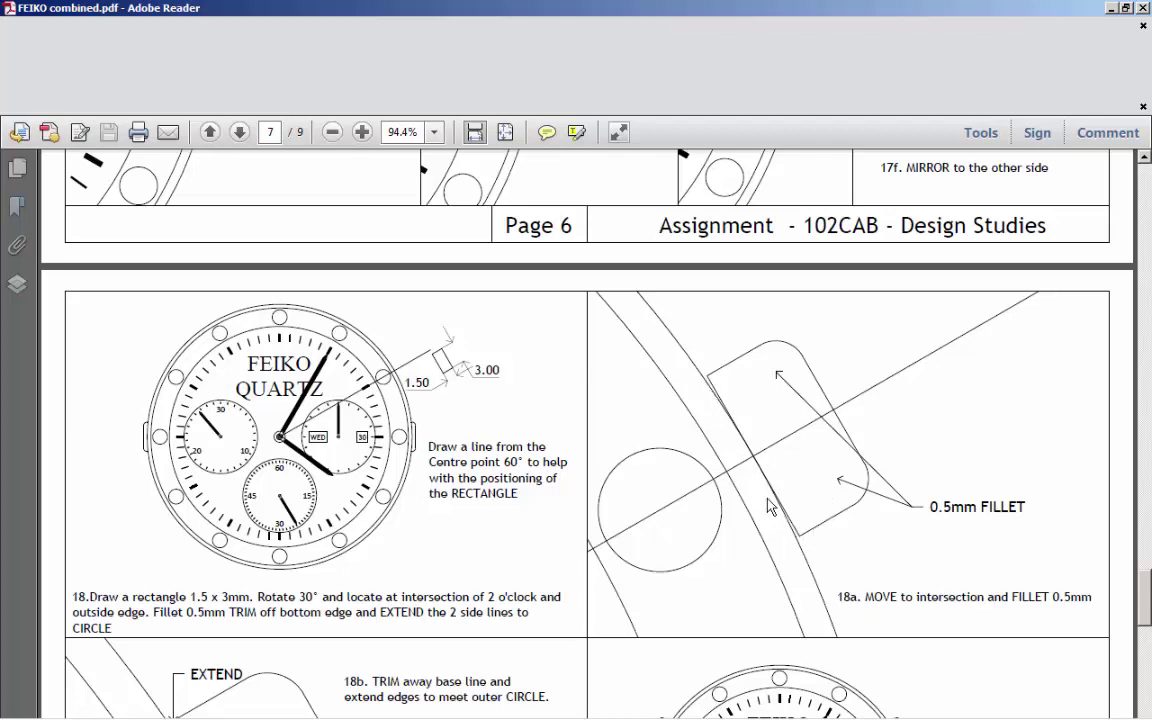
click(1110, 8)
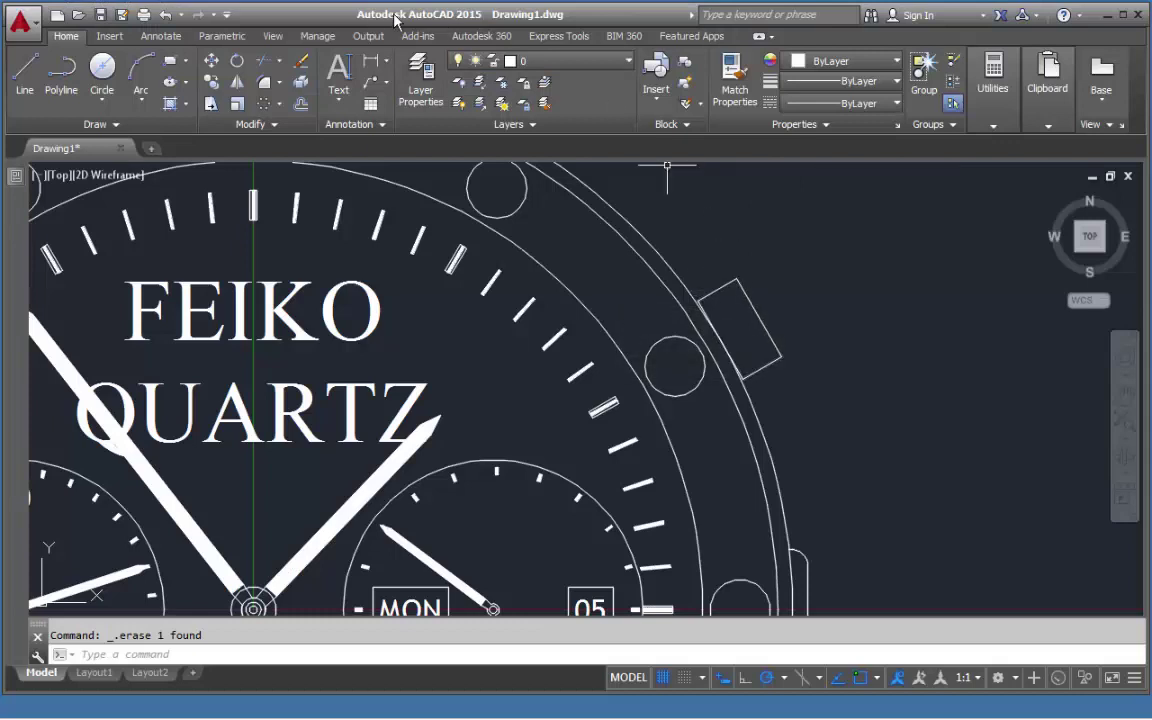
Fillet the upper and lower outer corners of the 2 o'clock crown rectangle with radius 0.5
click(264, 85)
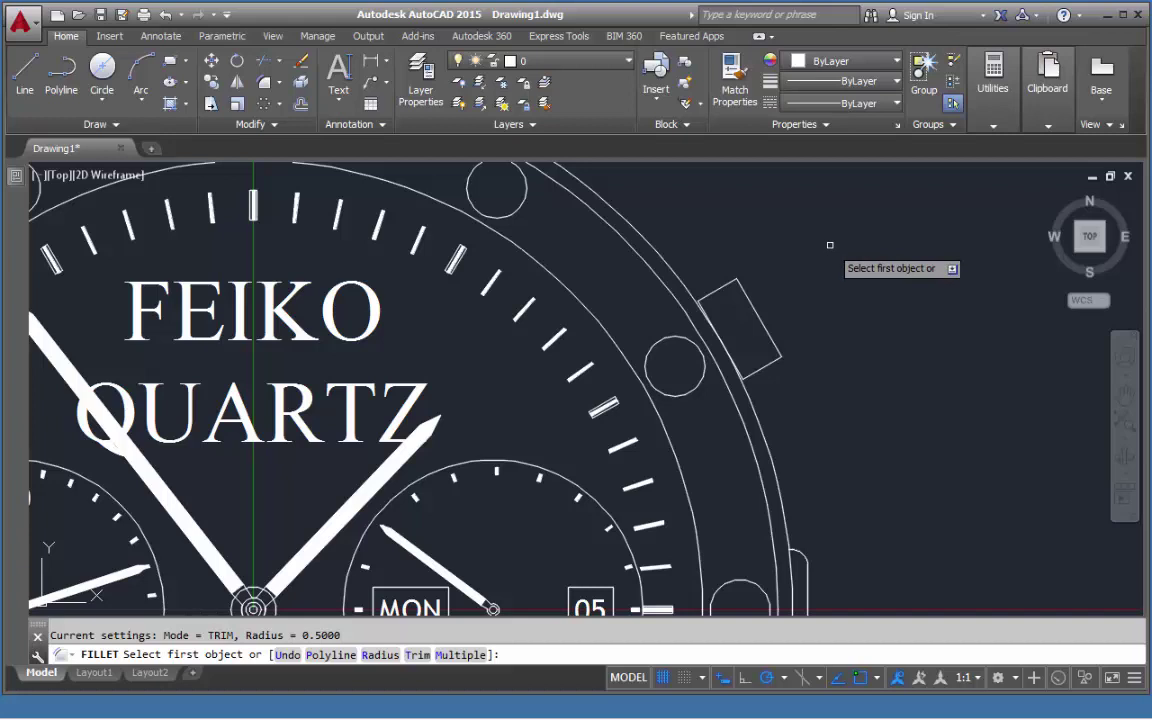
key(Down)
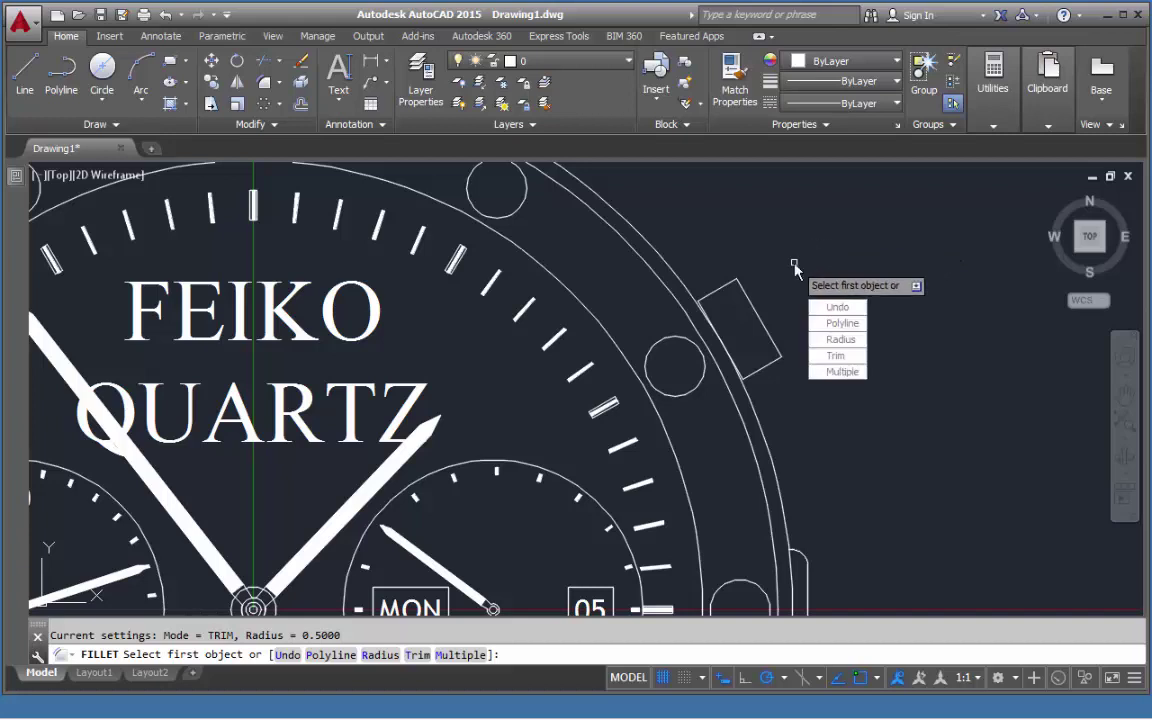
click(833, 372)
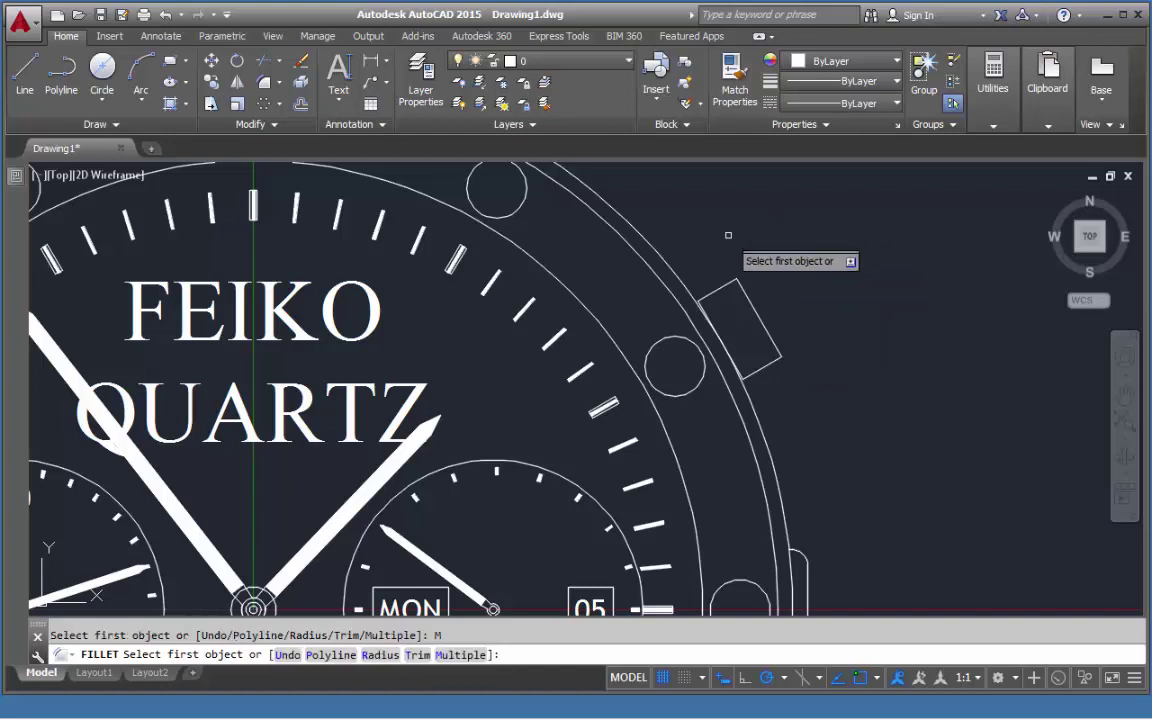
click(744, 289)
click(751, 293)
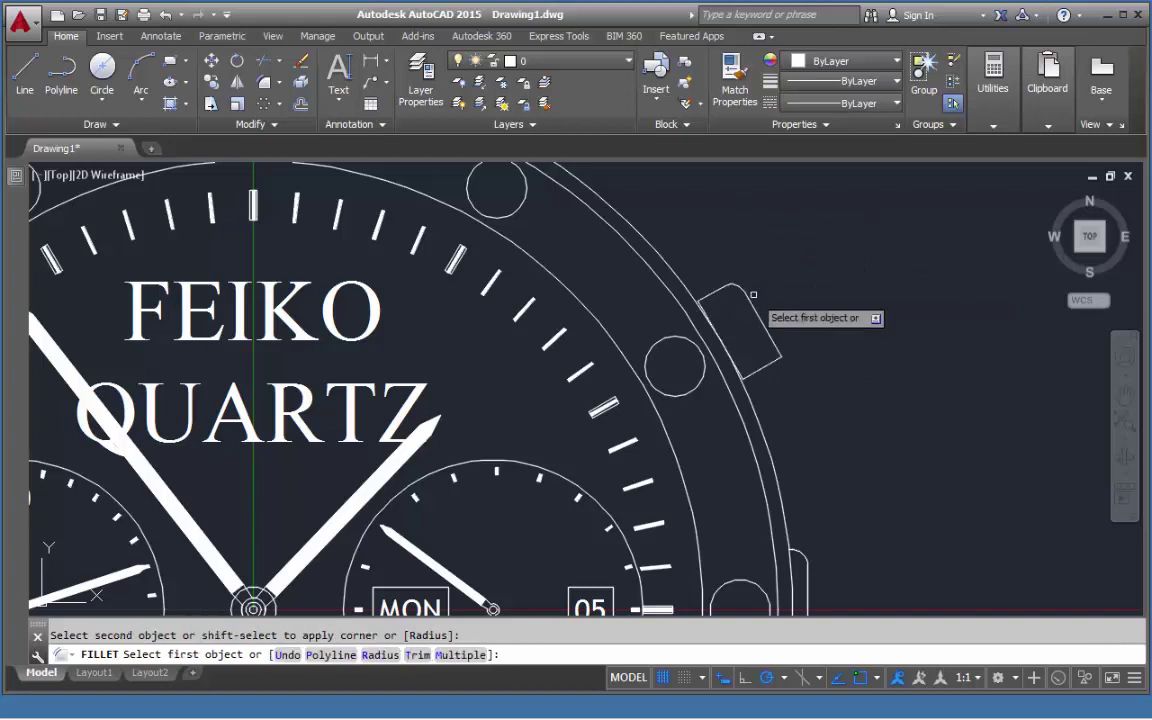
click(769, 364)
click(769, 364)
right_click(836, 362)
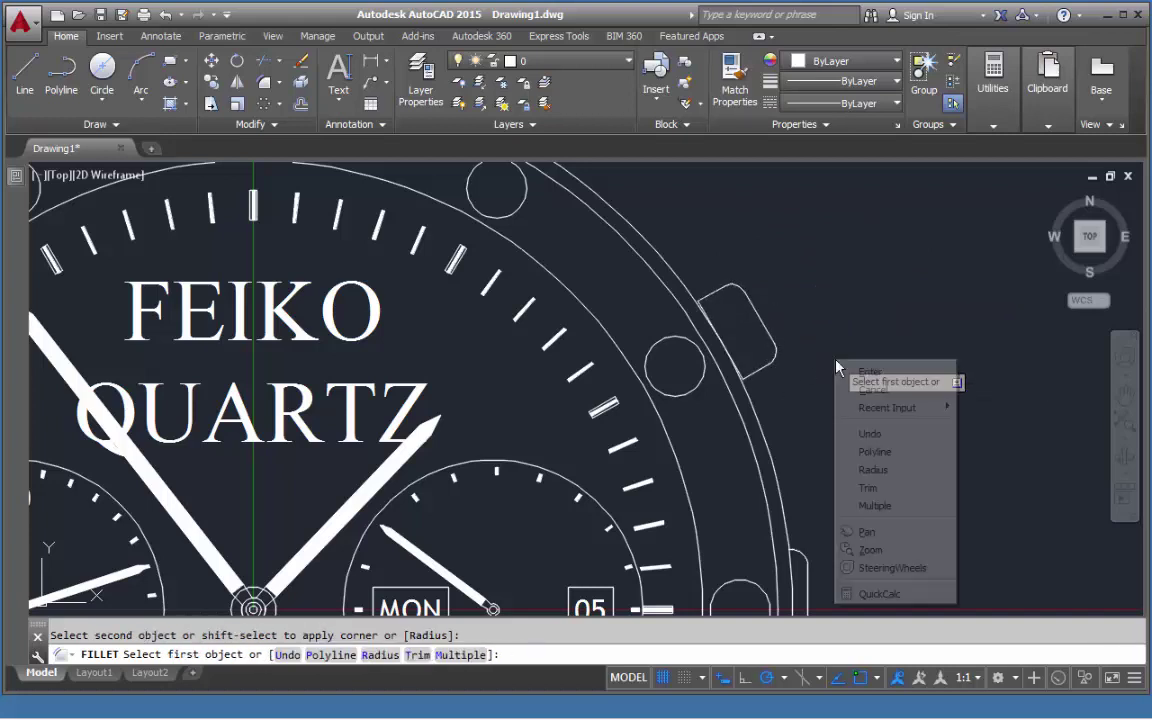
click(869, 372)
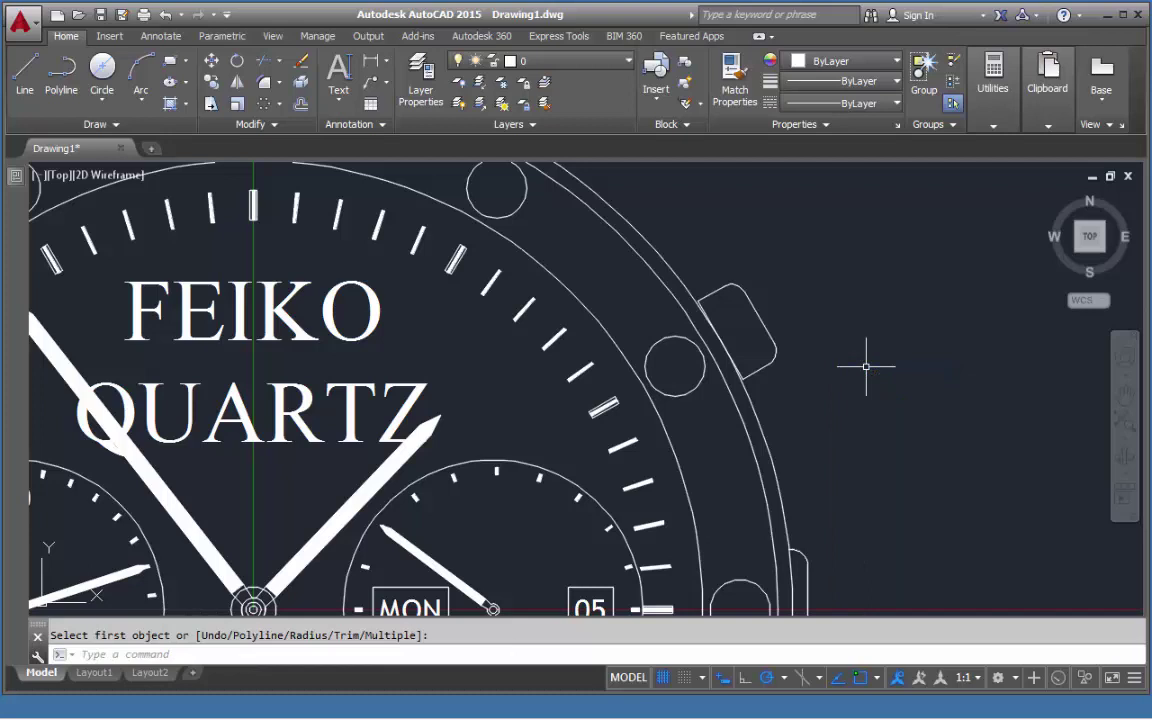
scroll(724, 318, up, 3)
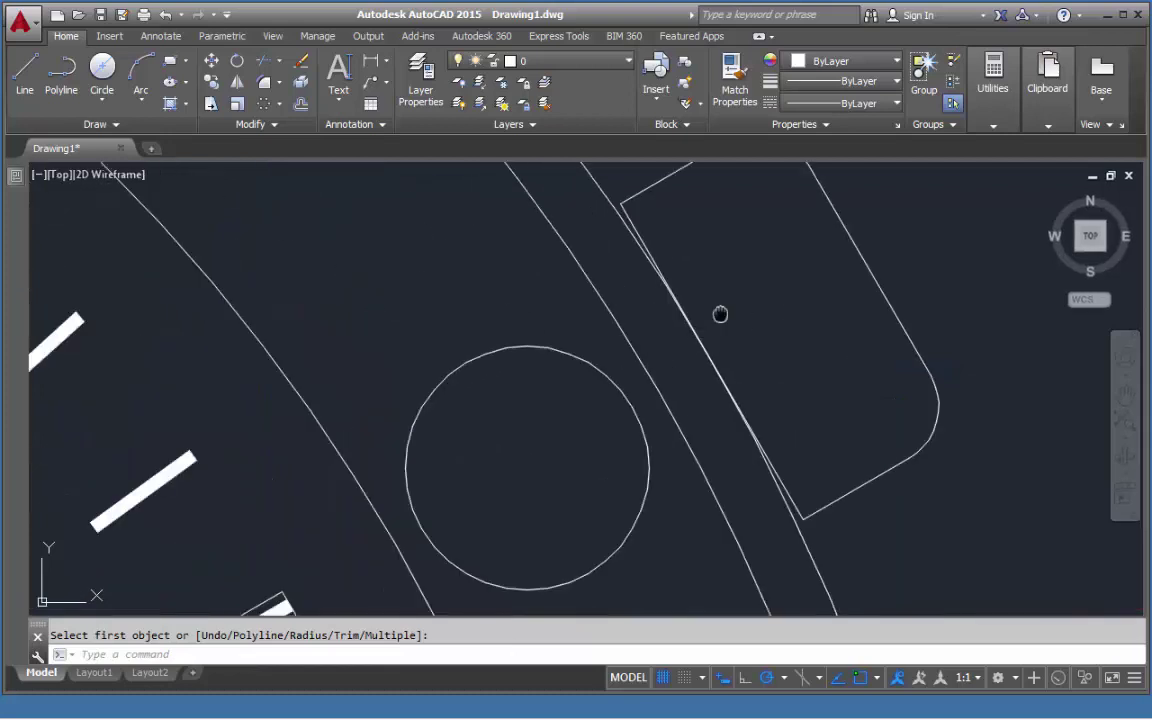
Explode the filleted crown rectangle and erase its inner base edge
click(280, 62)
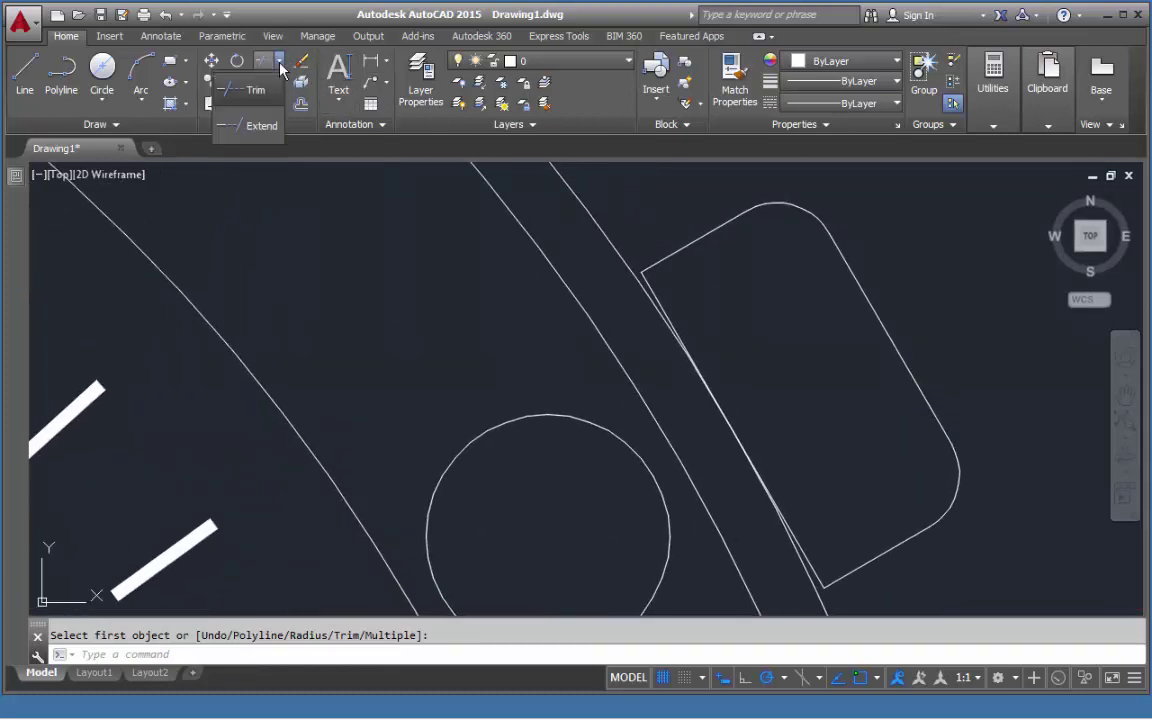
click(259, 127)
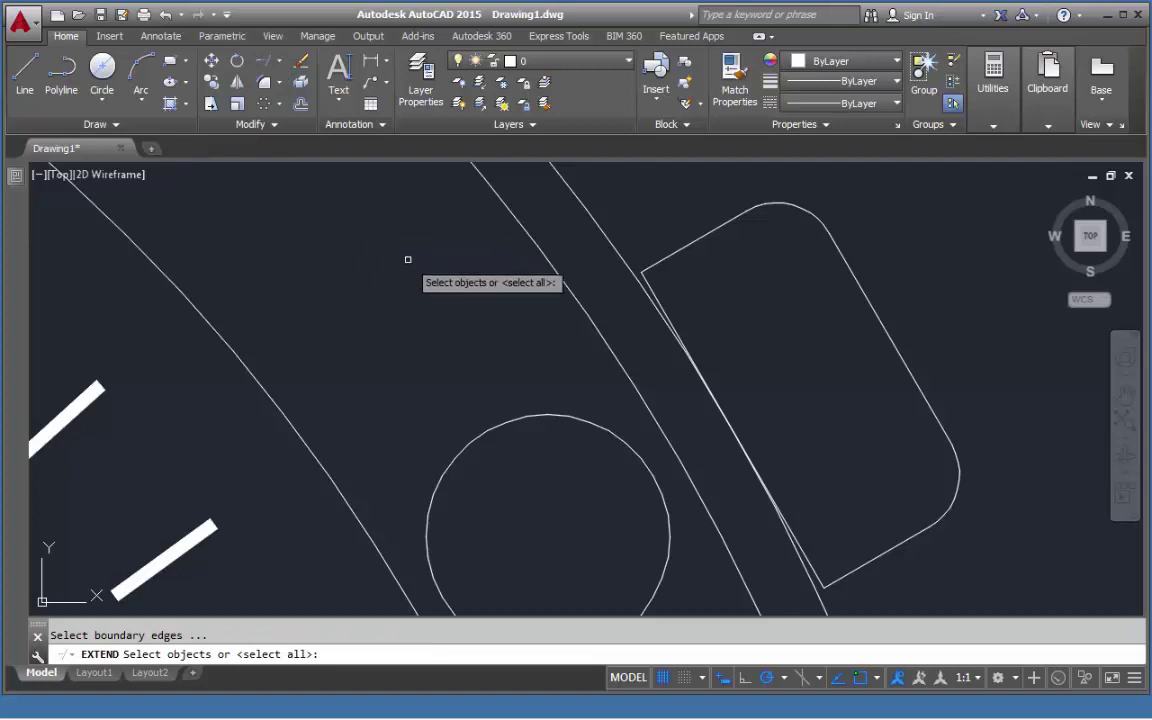
key(Return)
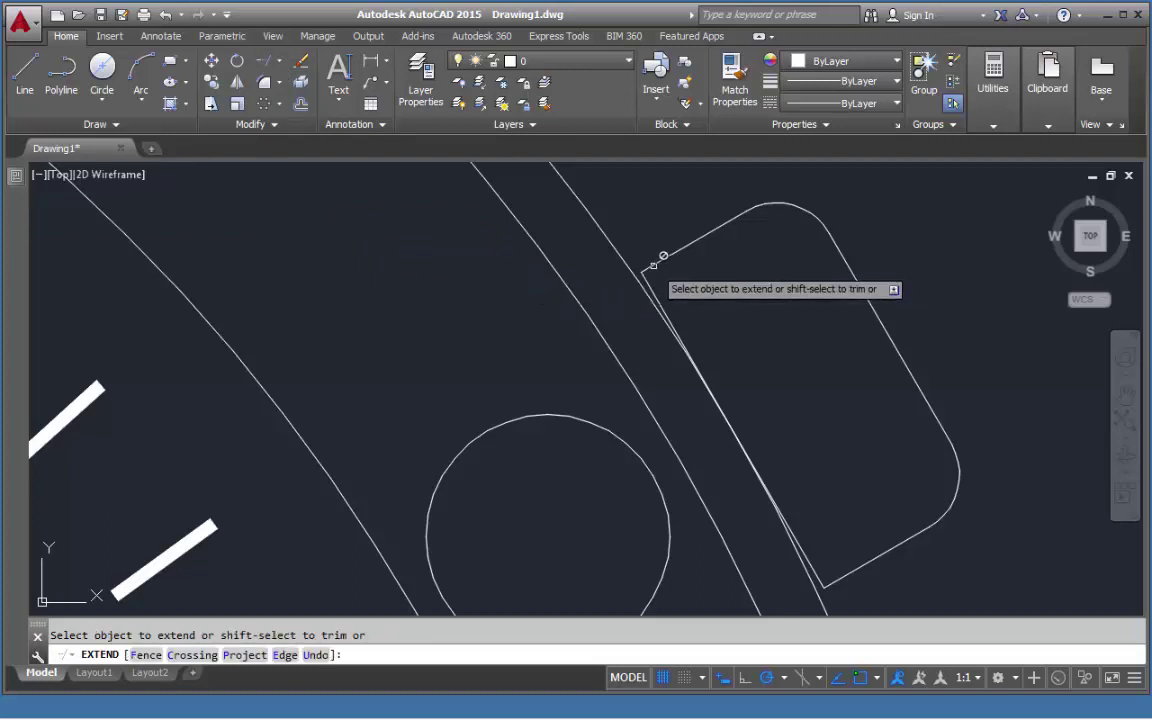
key(Escape)
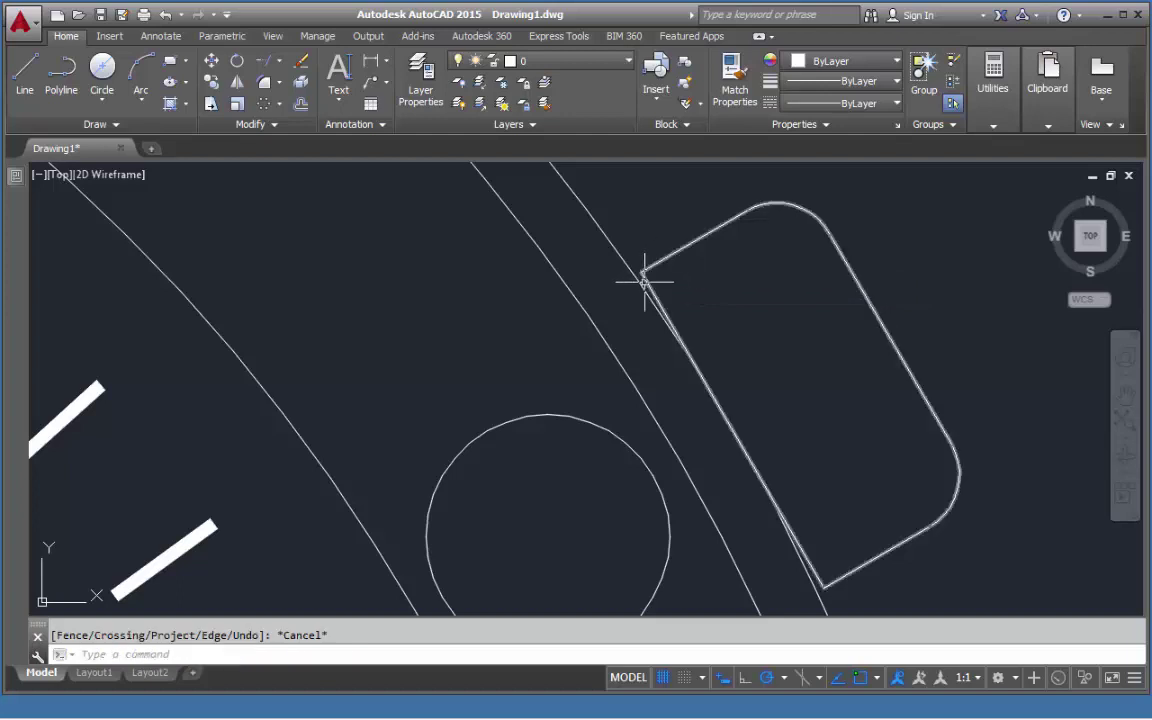
click(672, 256)
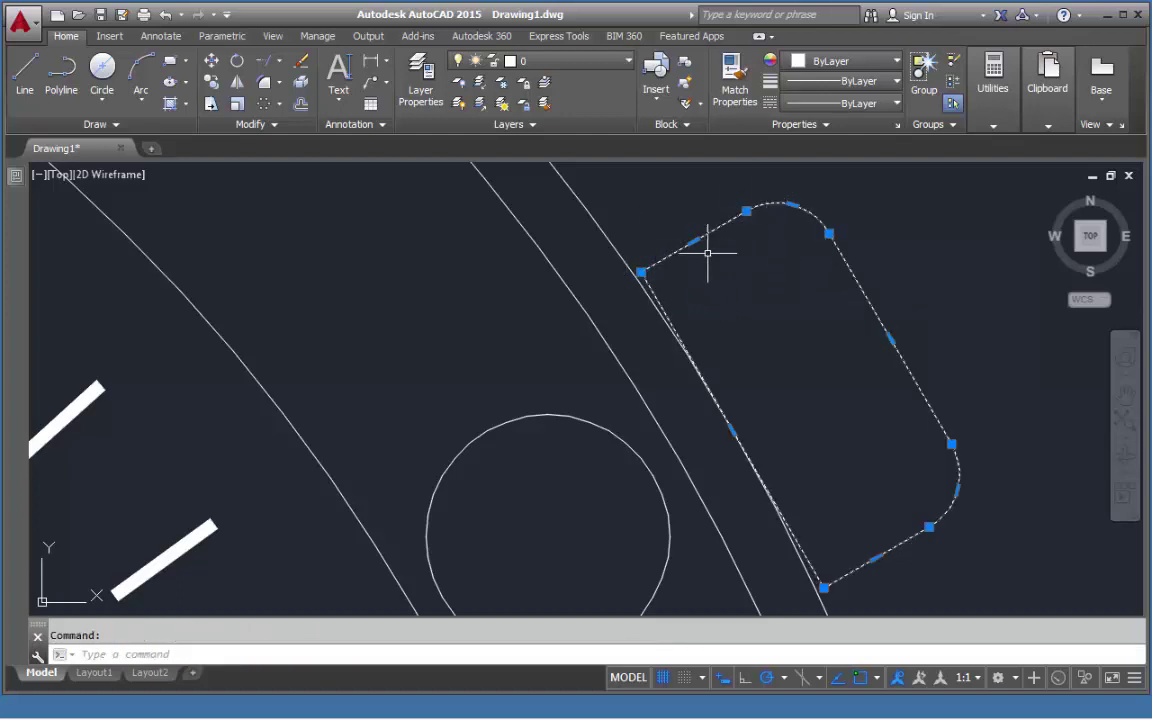
click(301, 82)
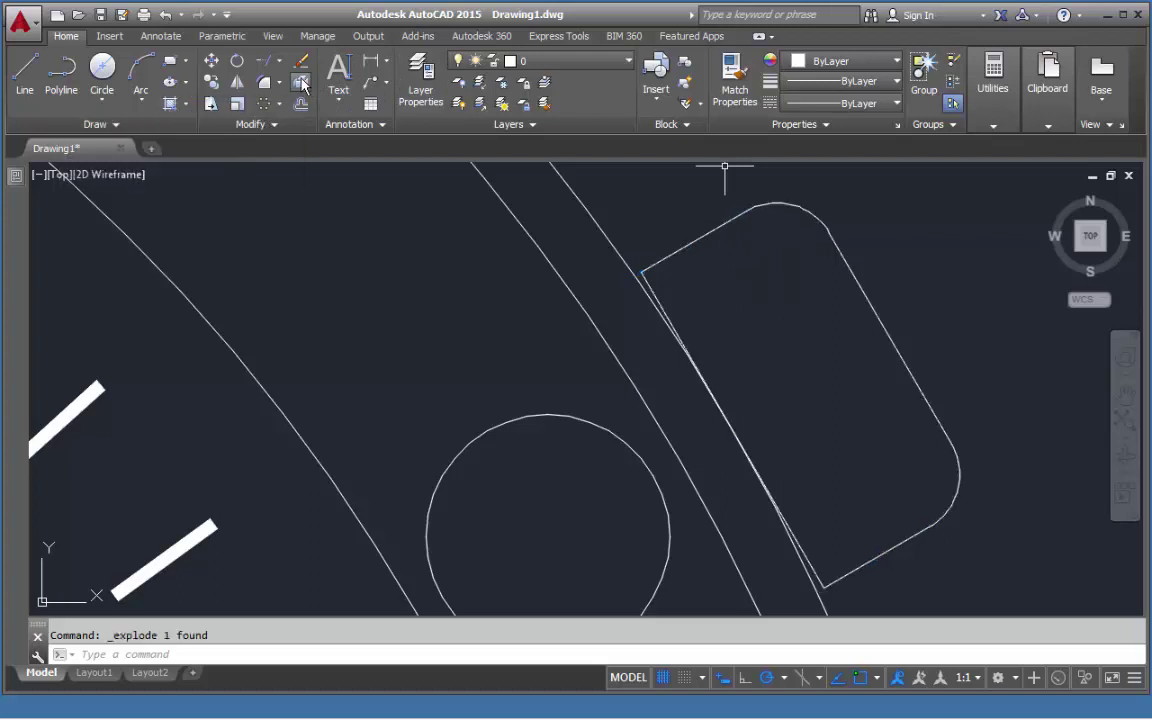
click(664, 299)
key(Delete)
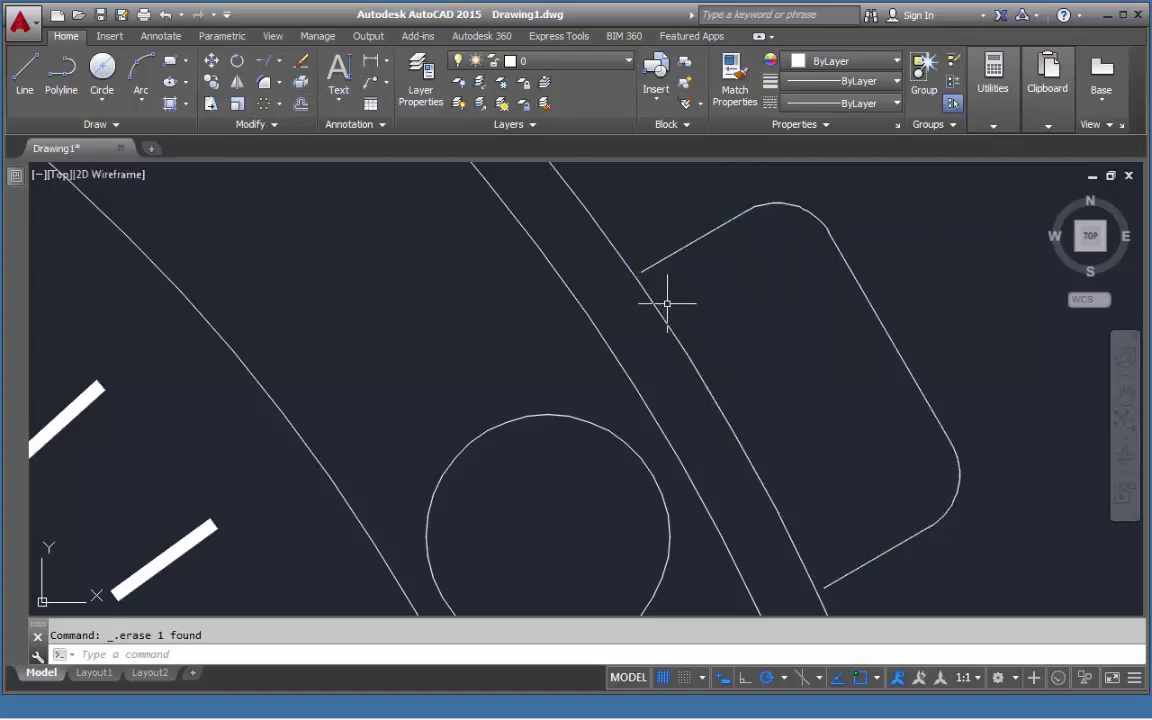
Extend the crown's upper side line to meet the case circle
mouse_move(730, 298)
middle_down()
mouse_move(756, 342)
mouse_move(747, 336)
middle_up()
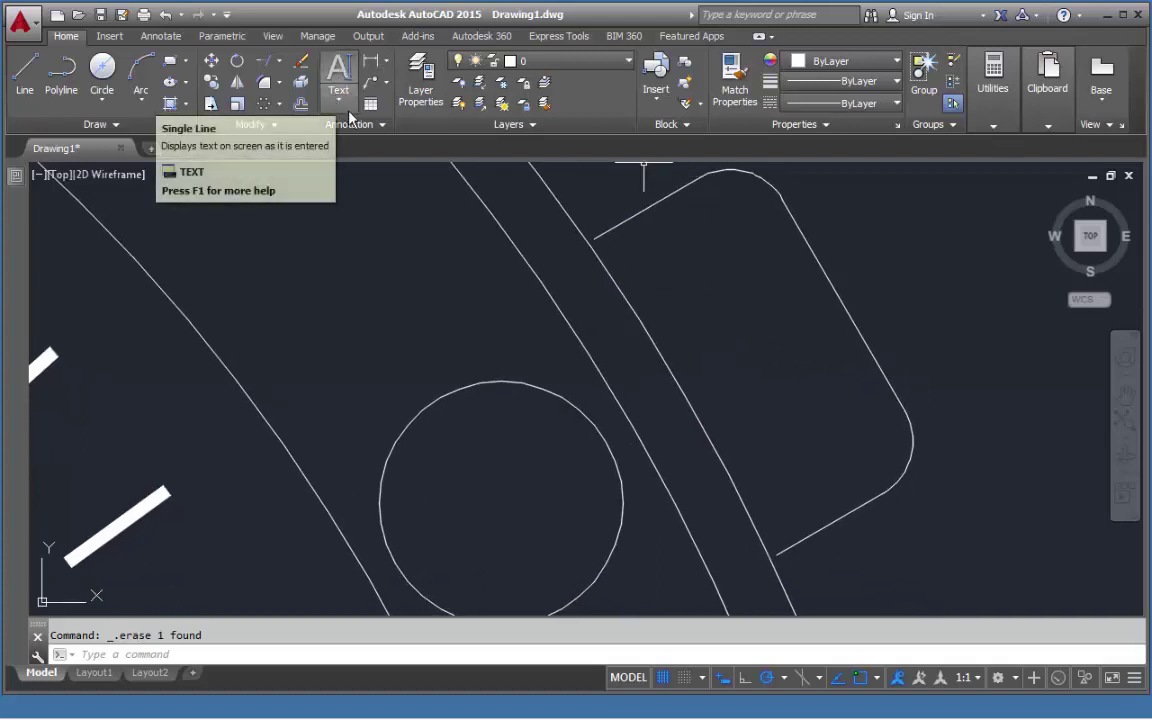
click(266, 64)
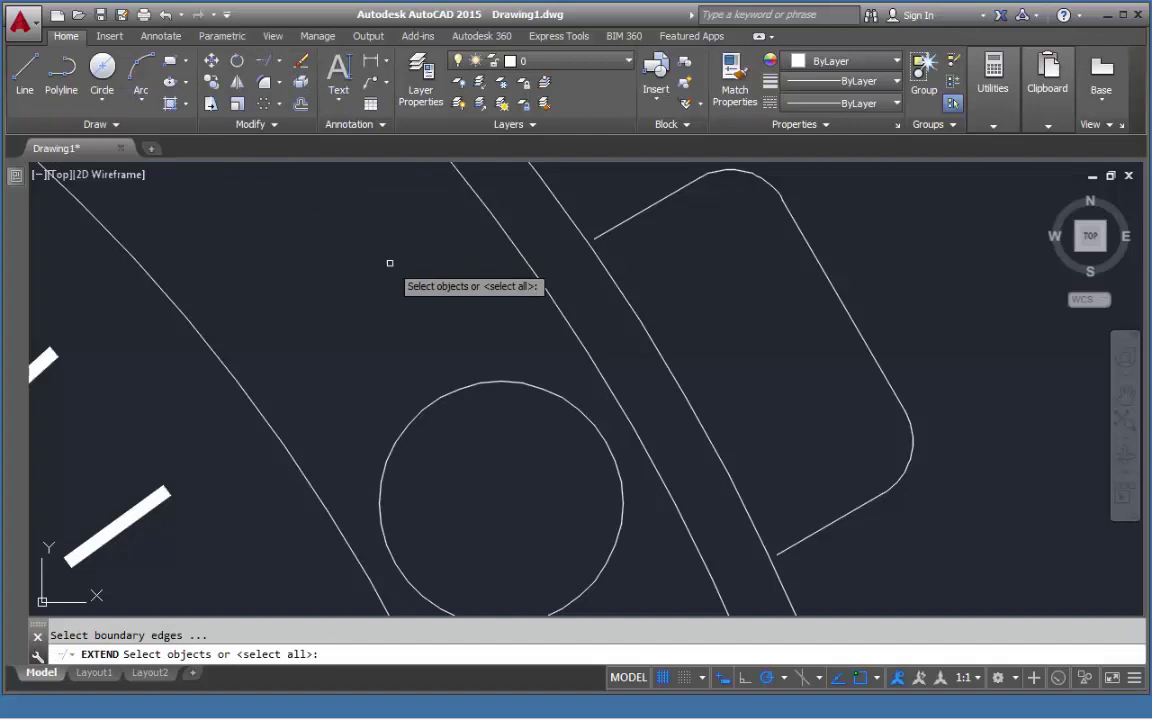
key(Return)
click(600, 239)
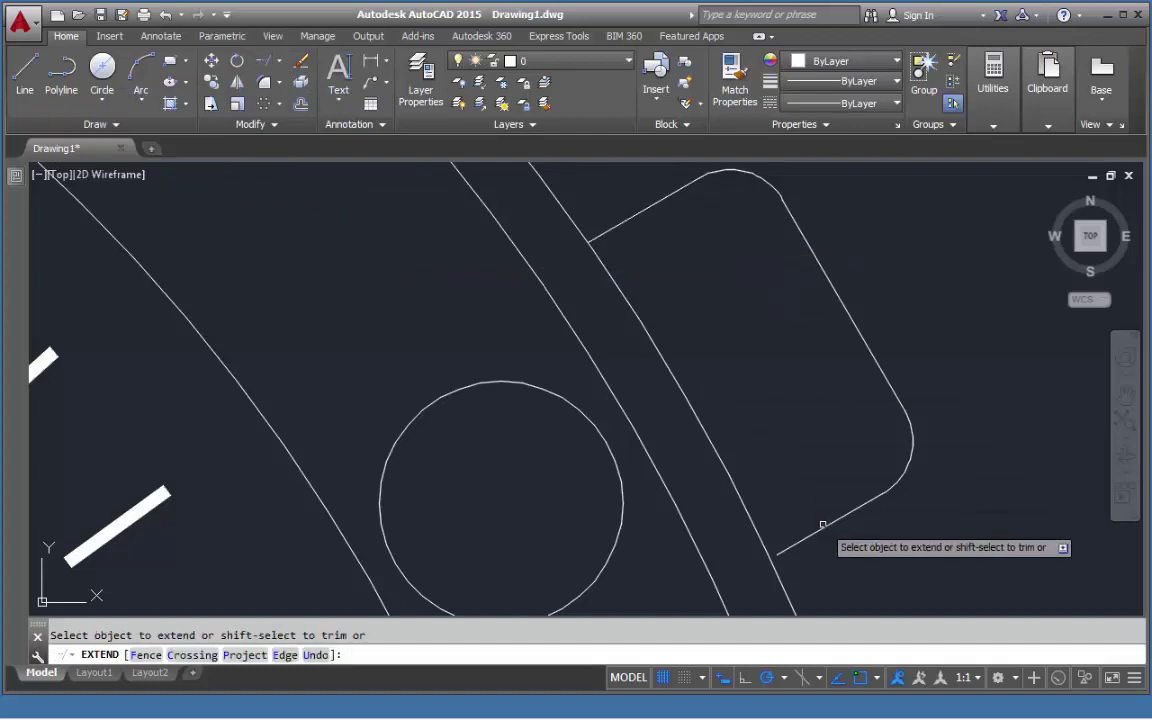
scroll(781, 443, down, 6)
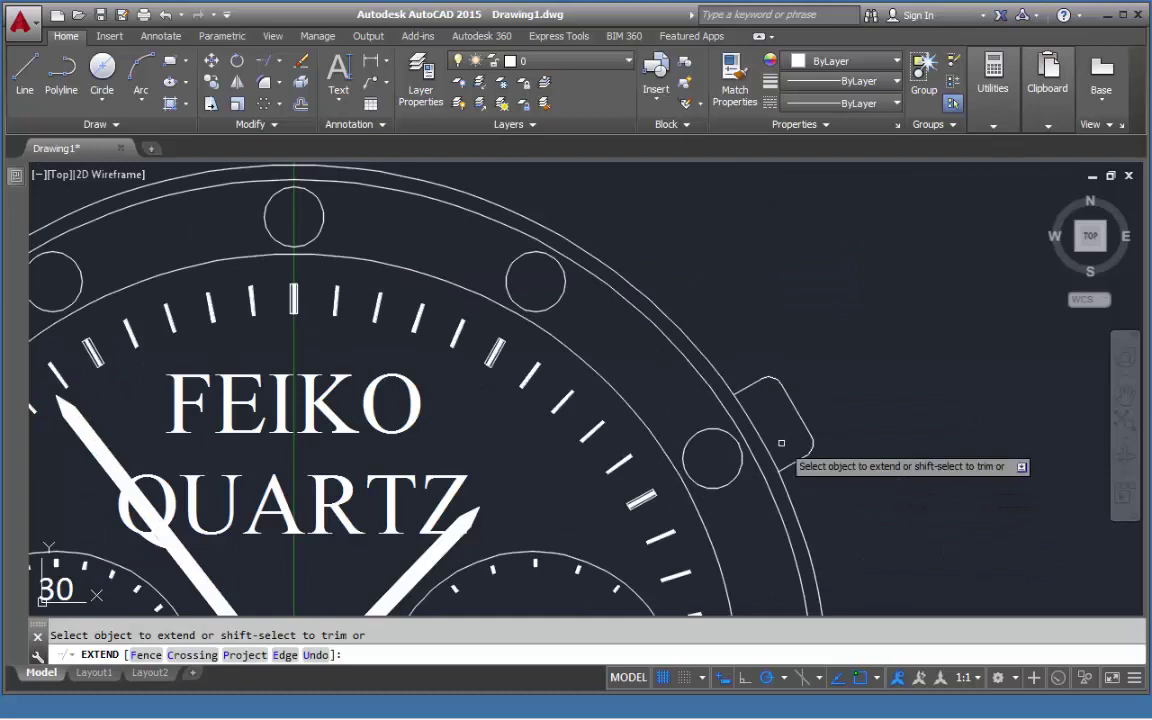
key(Escape)
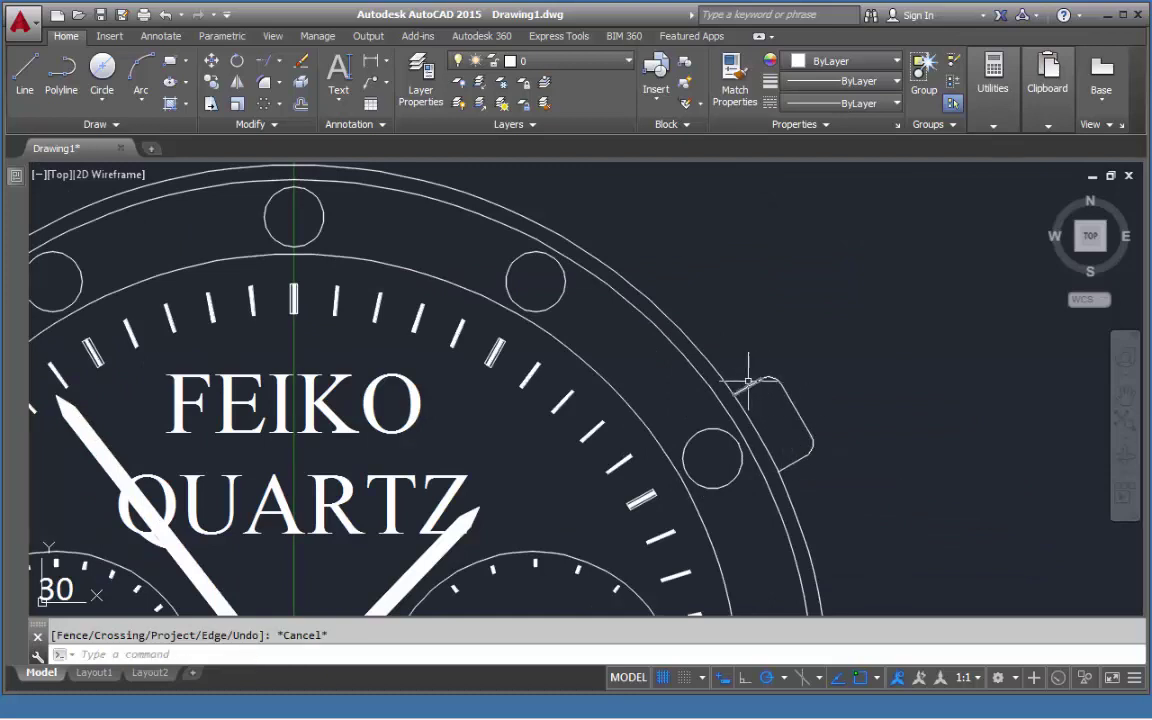
Mirror the crown about the horizontal centreline, keeping the source, to add the 4 o'clock copy
click(697, 330)
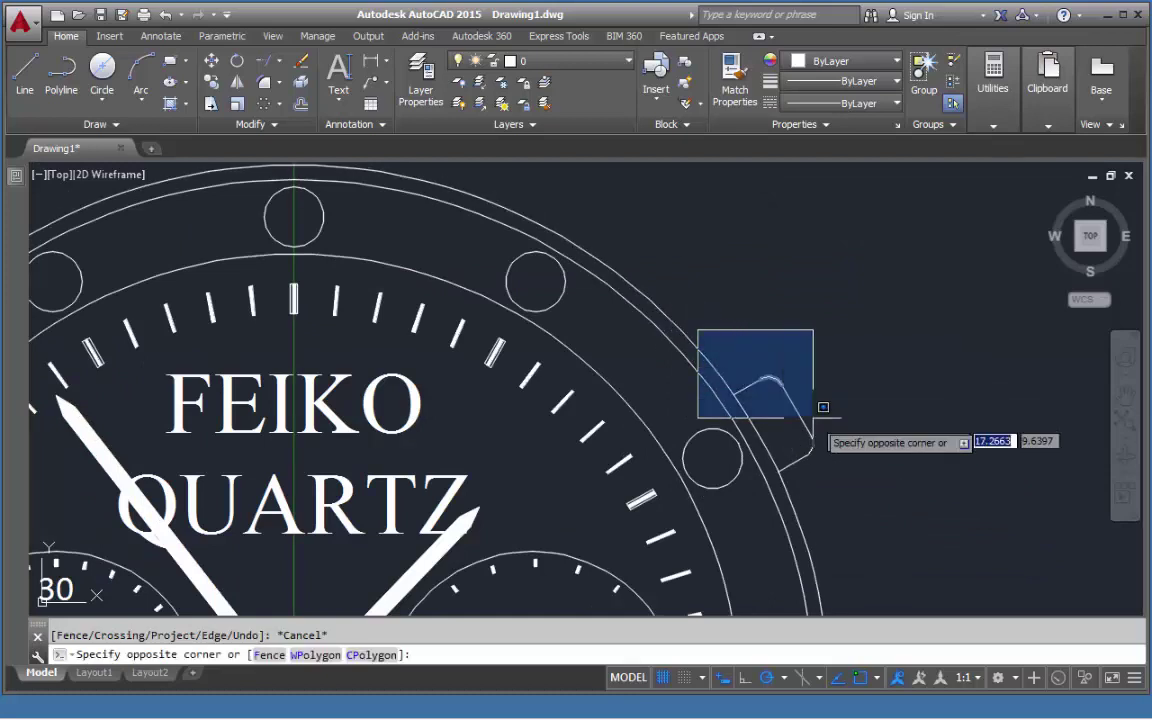
click(864, 480)
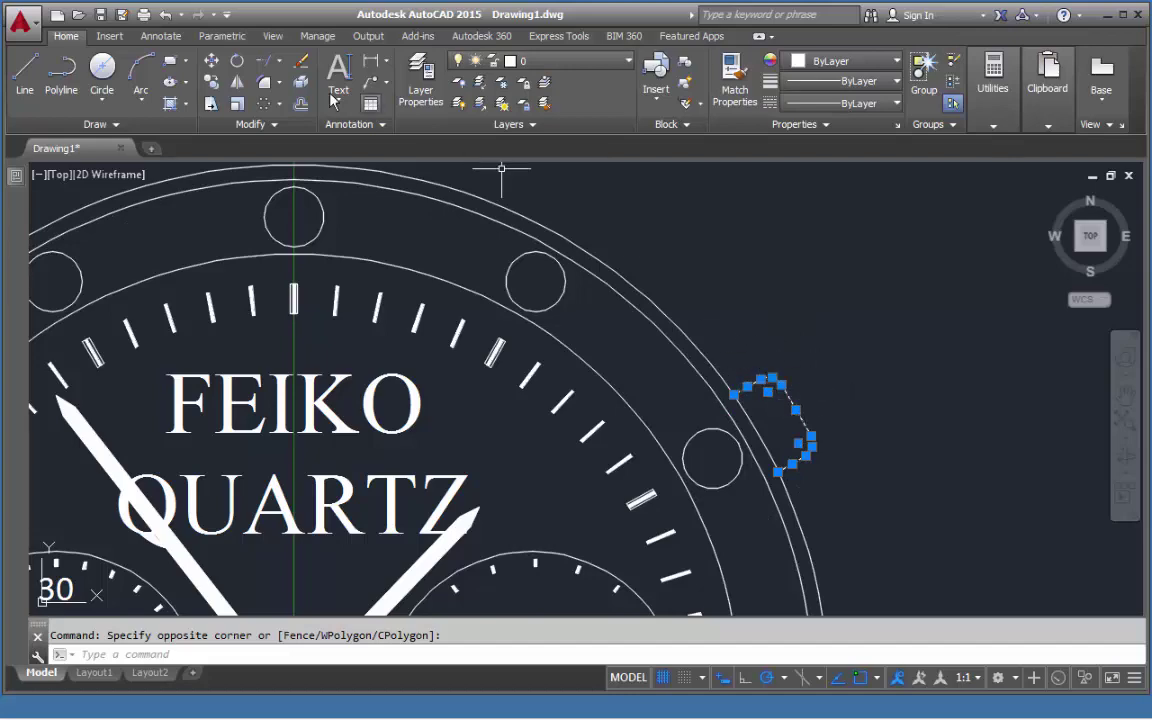
click(237, 84)
scroll(560, 240, down, 6)
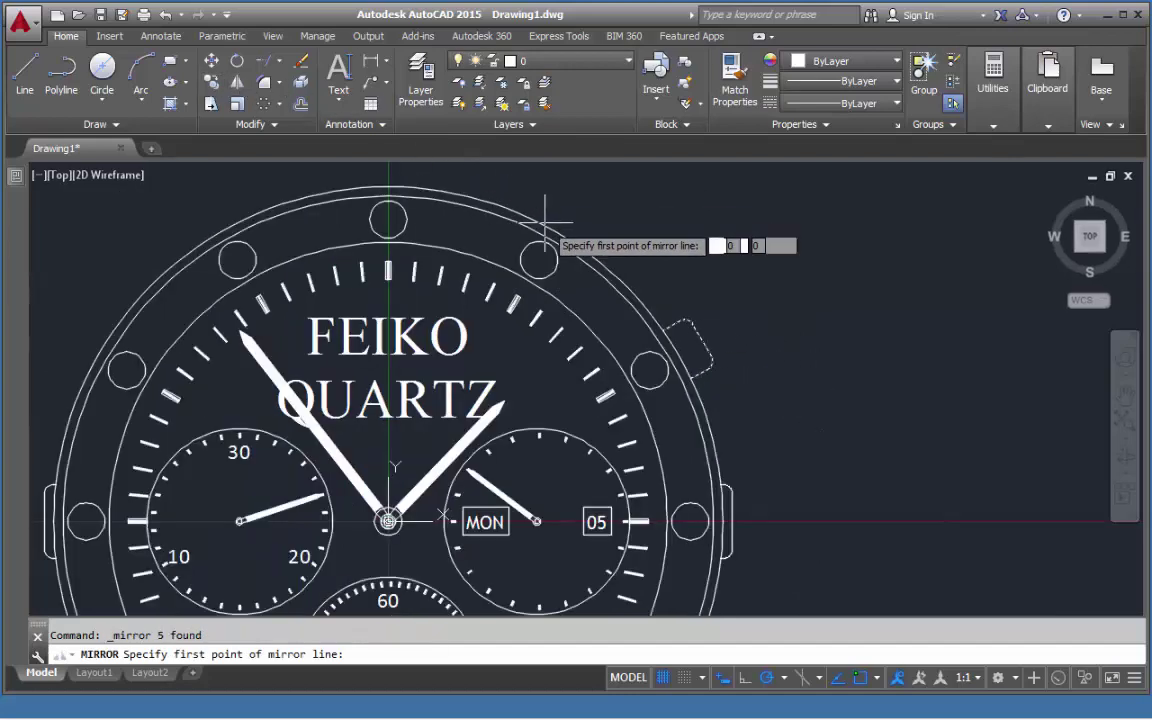
click(614, 339)
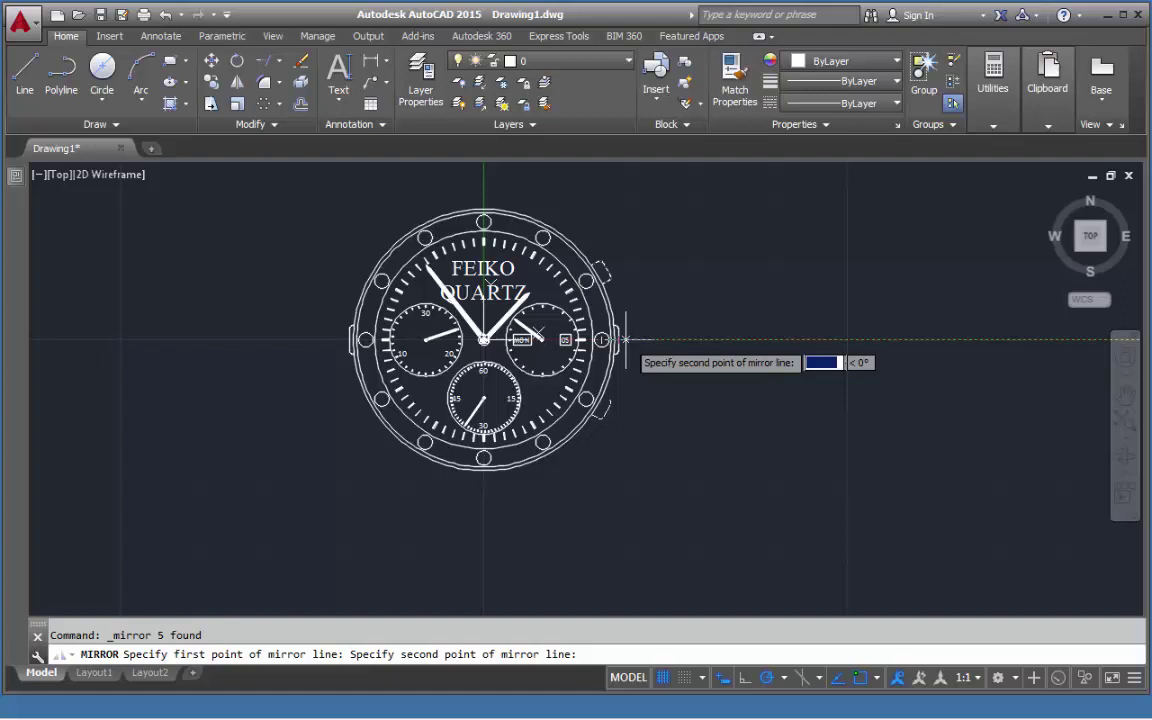
click(735, 340)
key(Return)
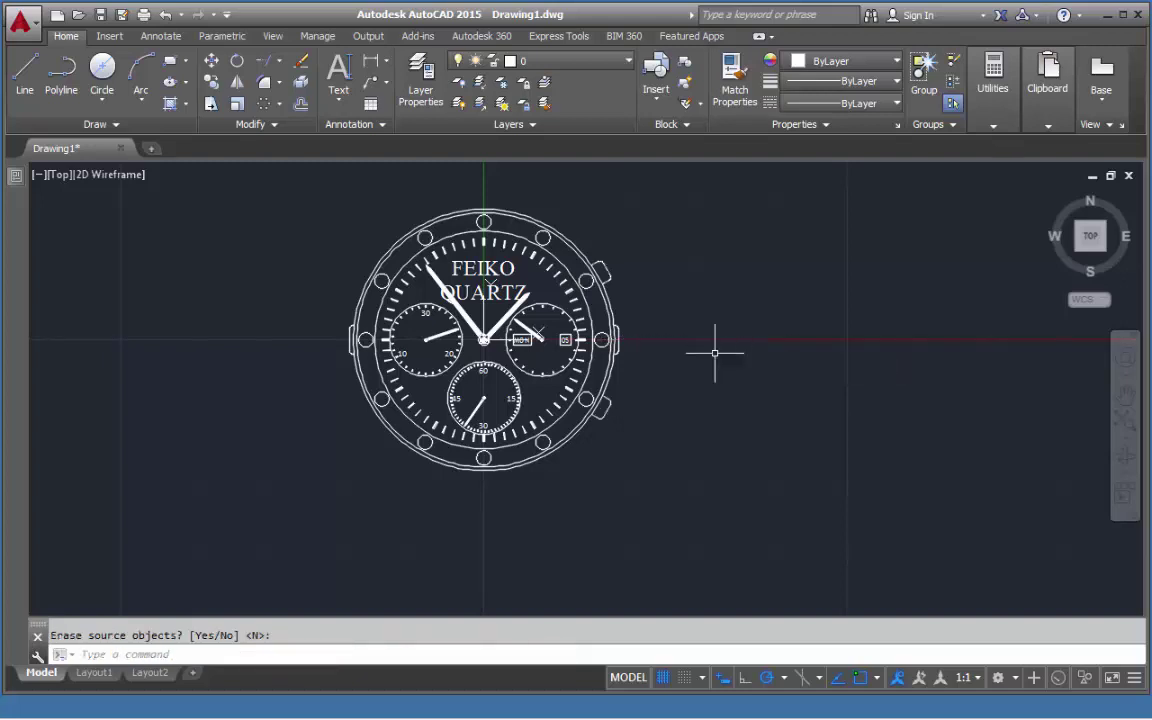
scroll(643, 386, up, 4)
Mirror both right-side crowns about the vertical centreline, keeping originals, for 8 and 10 o'clock
click(505, 365)
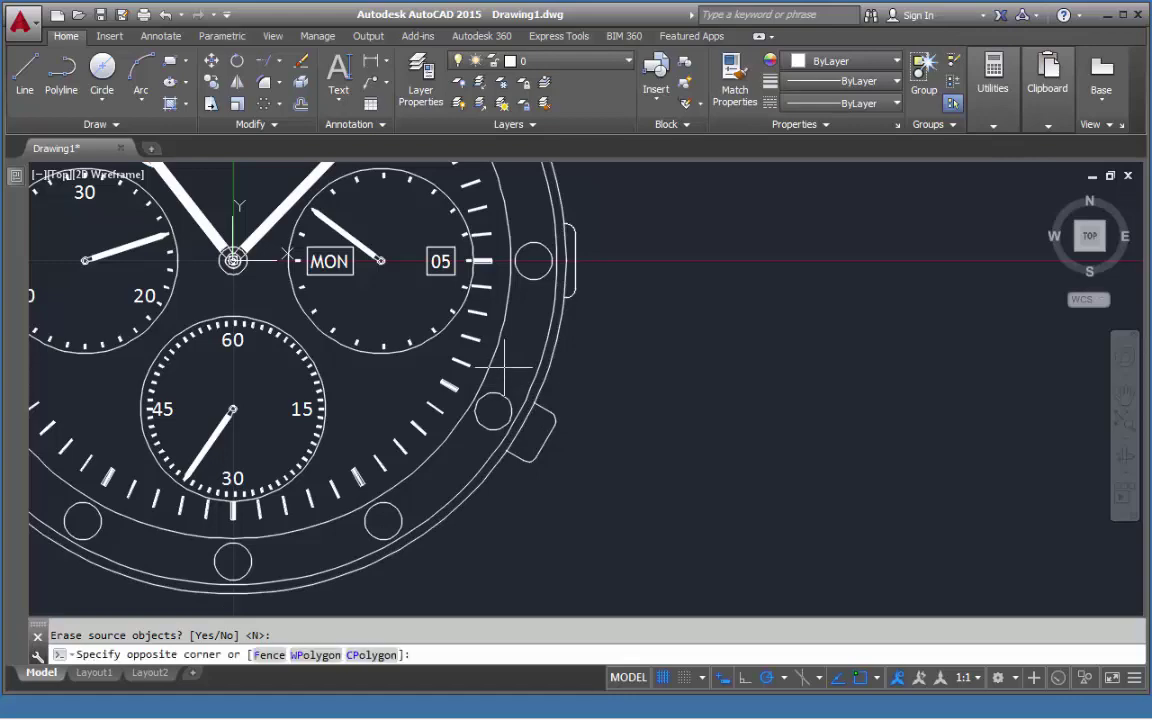
click(592, 470)
middle_drag(600, 395, 649, 564)
click(537, 194)
click(656, 284)
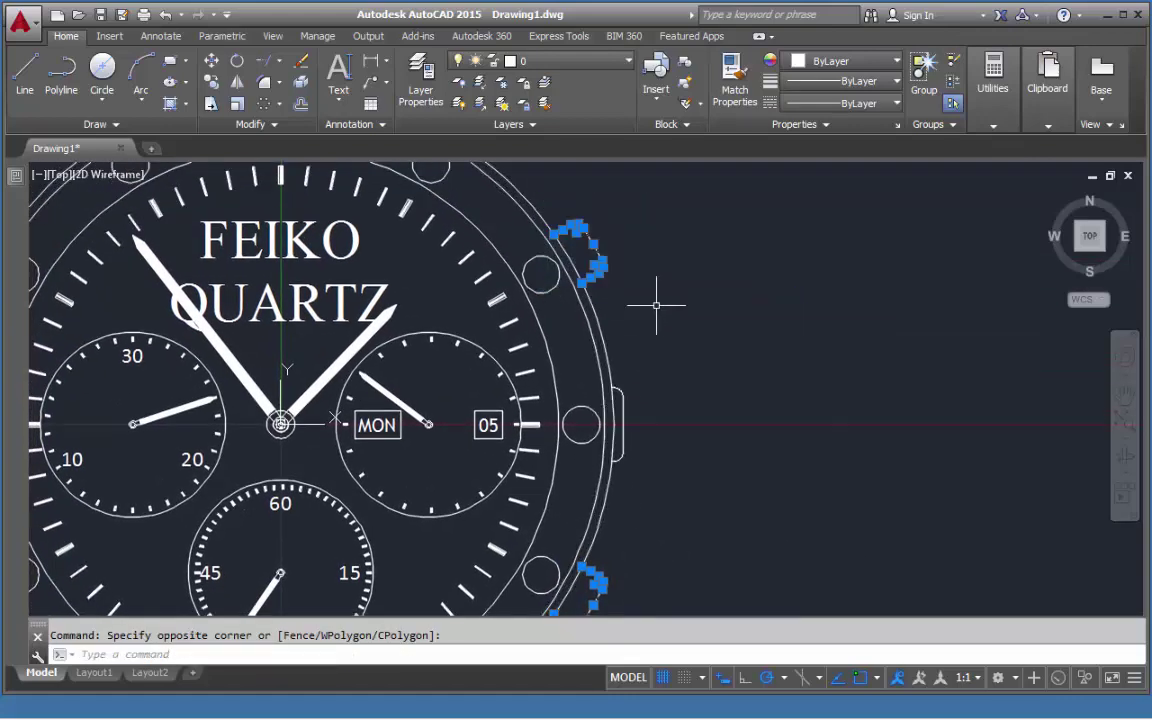
scroll(663, 310, down, 5)
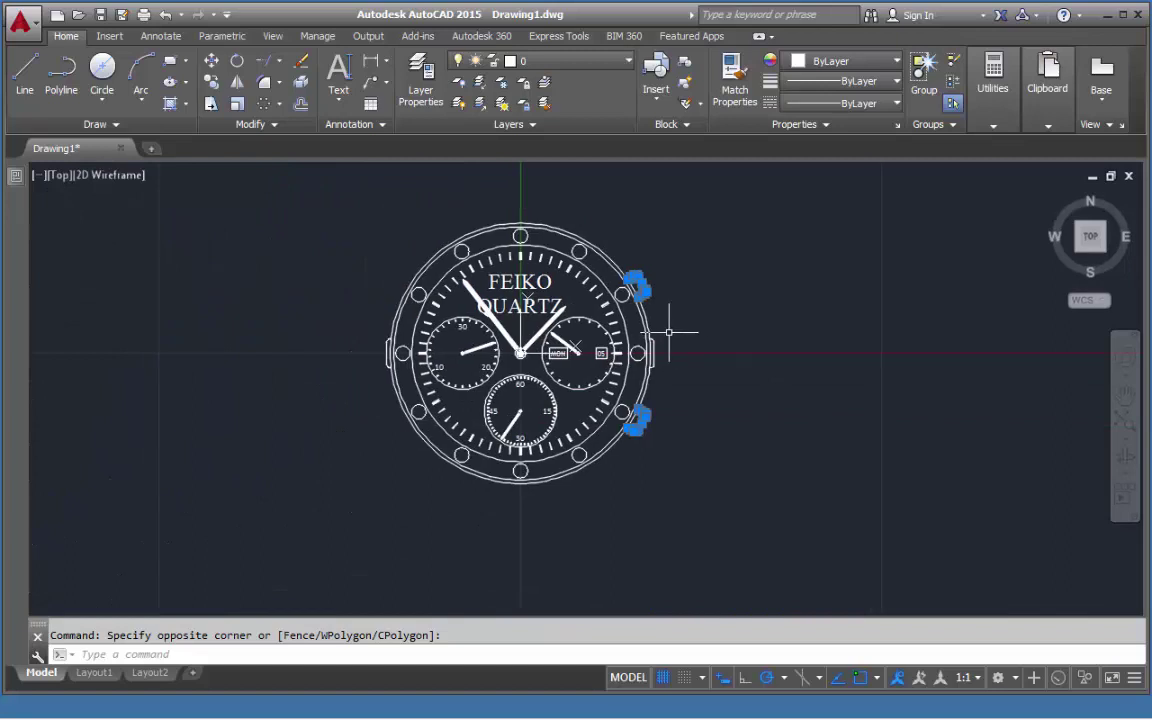
scroll(668, 332, up, 2)
click(237, 84)
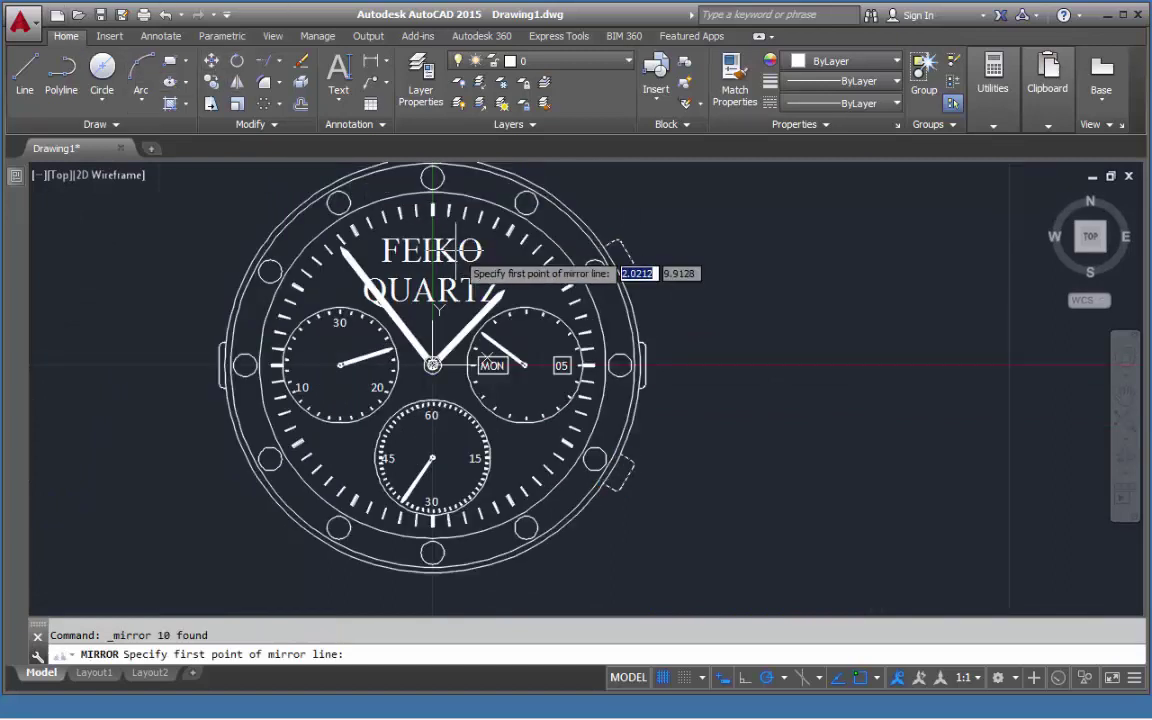
scroll(470, 248, down, 2)
click(441, 440)
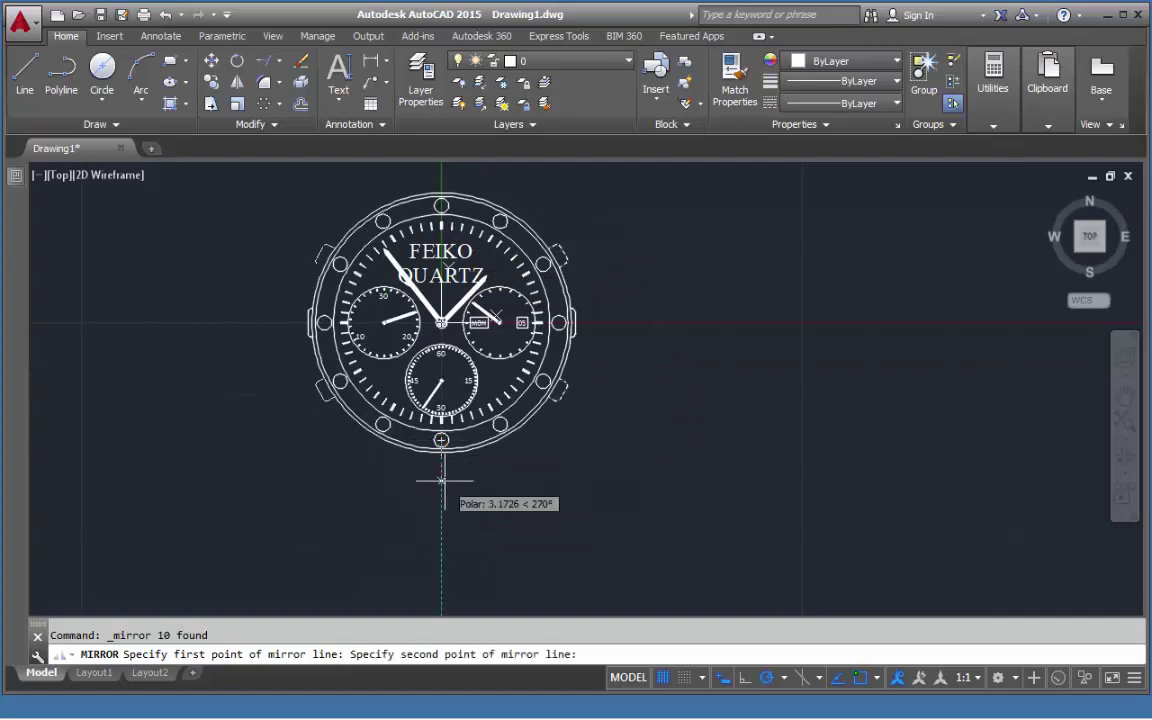
click(444, 485)
key(Return)
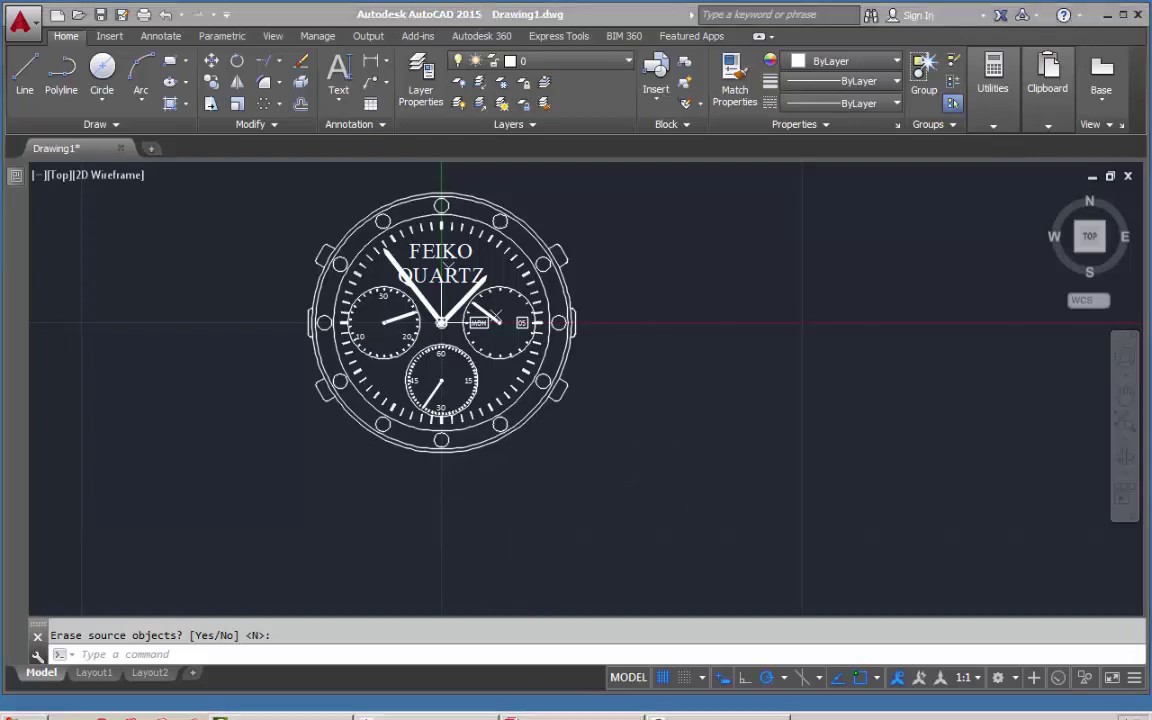
Show page 8, step 19 of FEIKO combined.pdf: a 1.5 x 4.25 mm rectangle atop the inner circle
click(540, 708)
scroll(647, 419, down, 15)
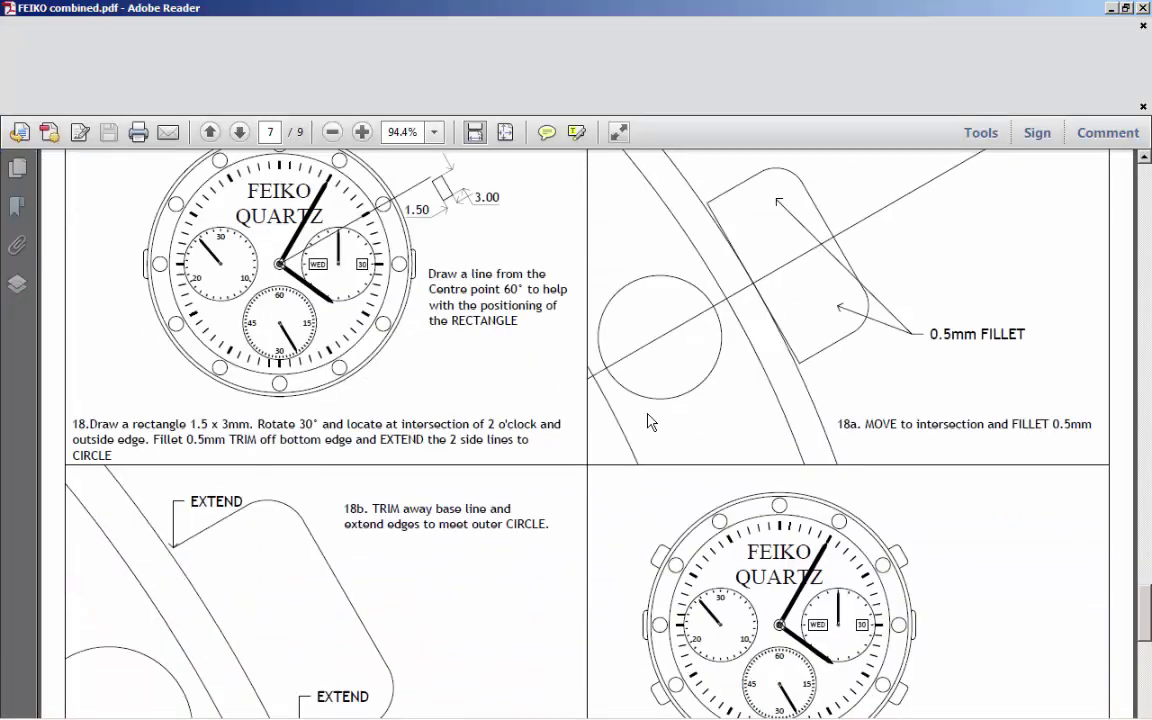
scroll(645, 419, down, 2)
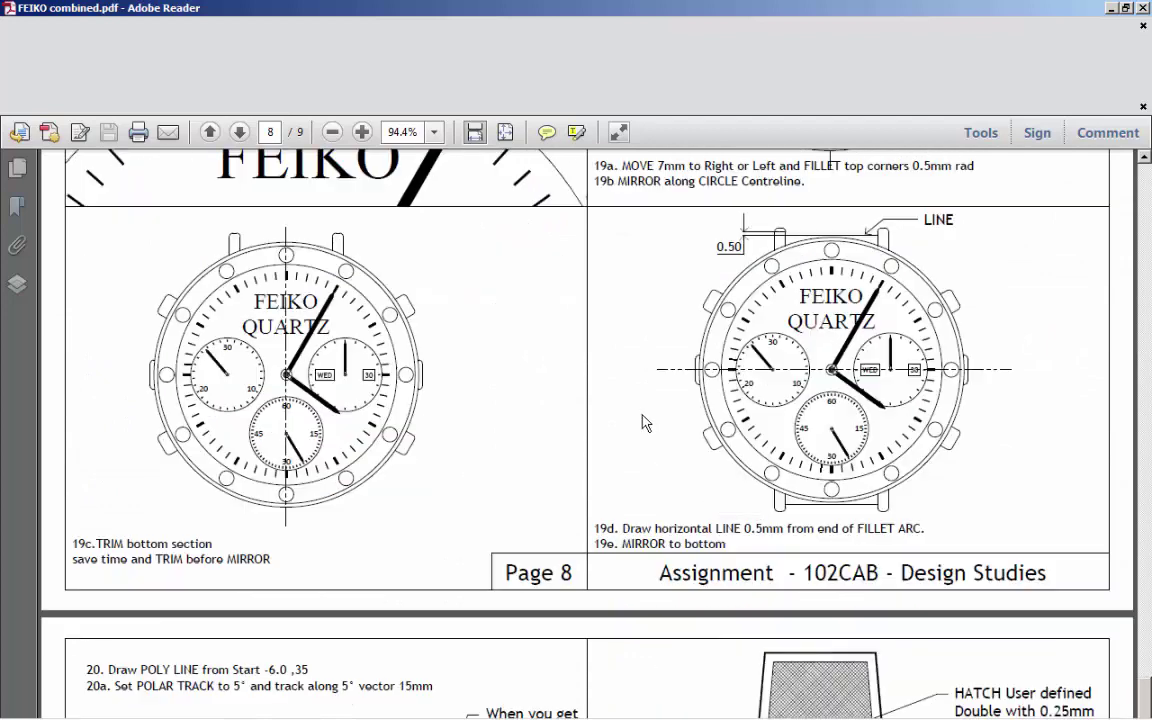
scroll(602, 504, up, 5)
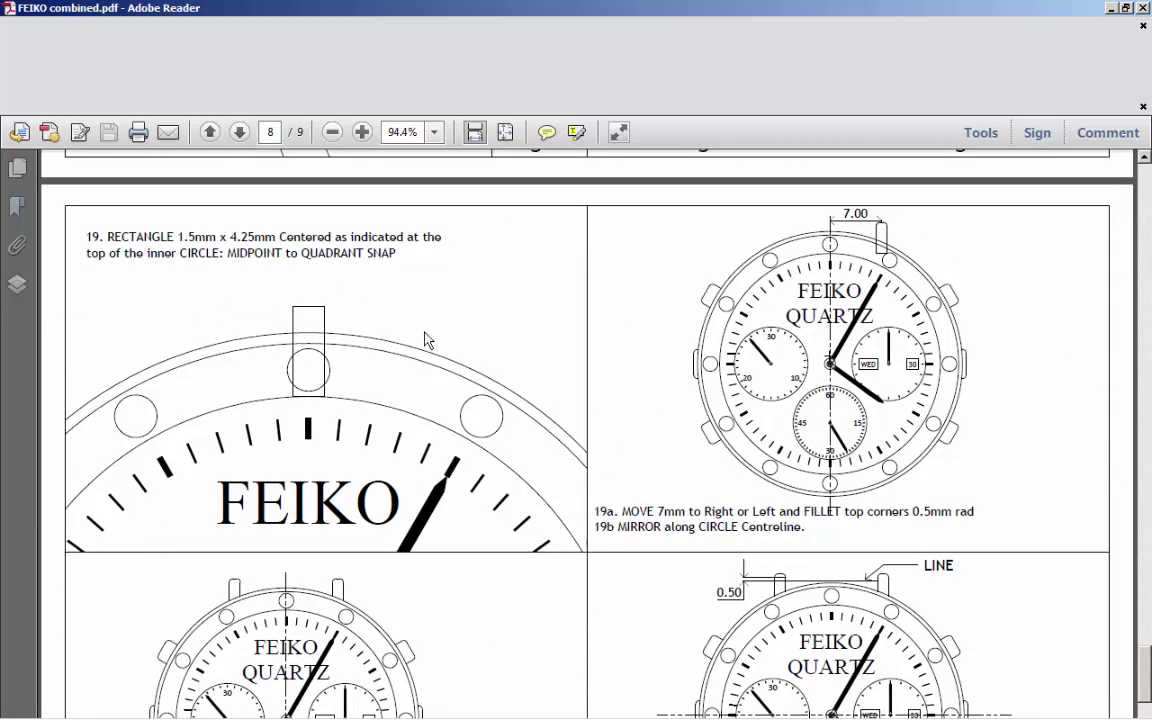
scroll(422, 342, down, 8)
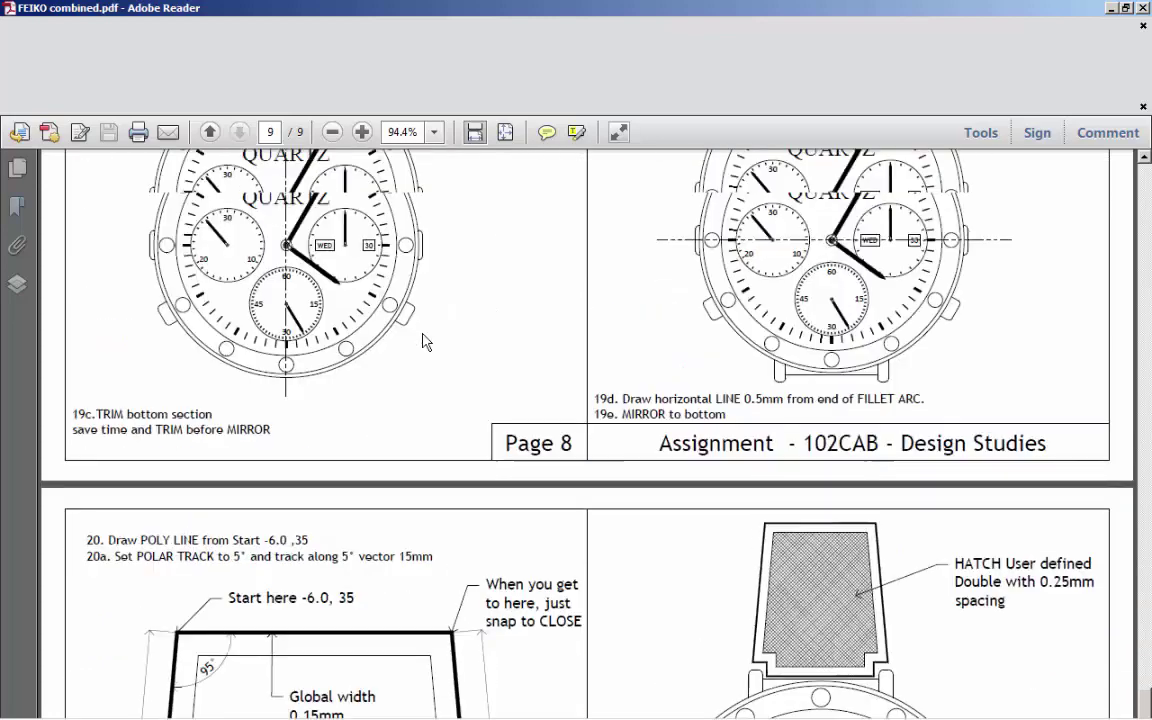
scroll(424, 334, up, 5)
scroll(424, 342, up, 4)
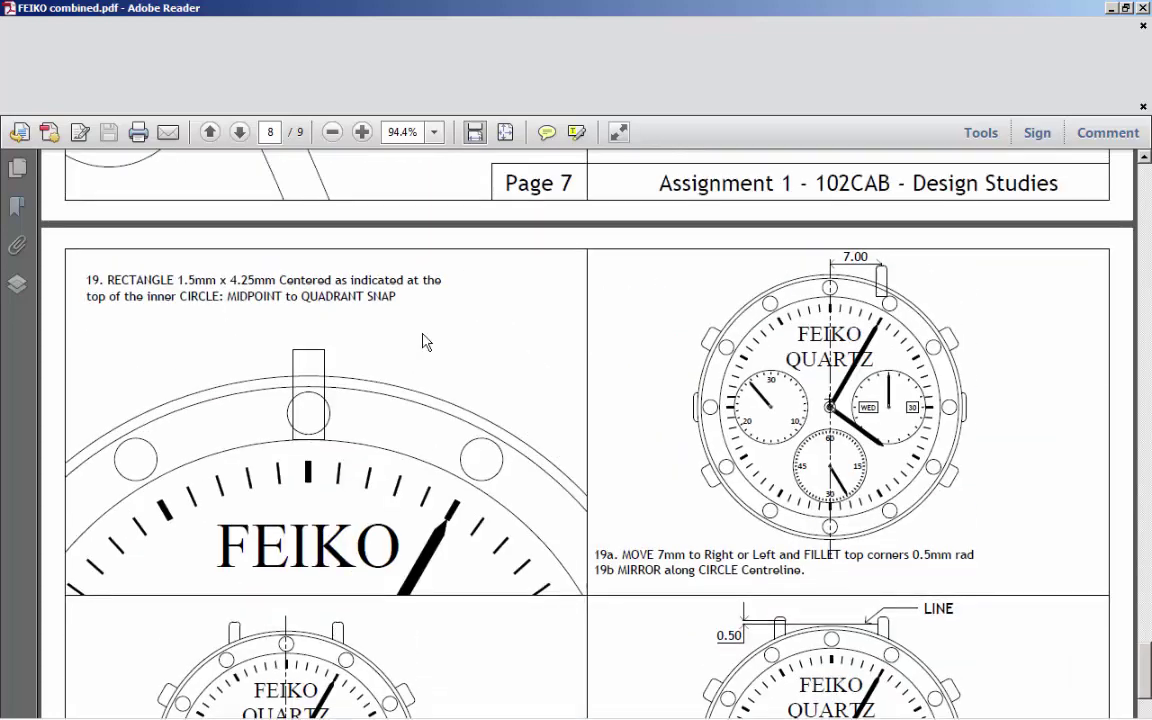